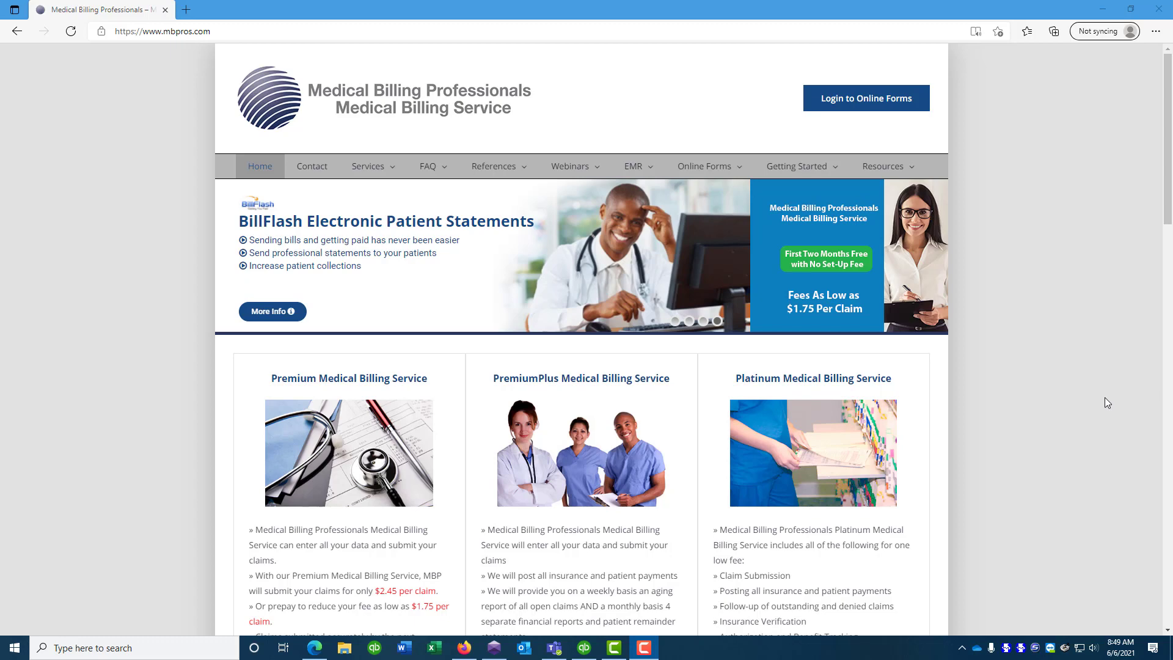
Preview the Patient Form without logging in, close that tab, and reopen the online forms Login page
left_click(846, 97)
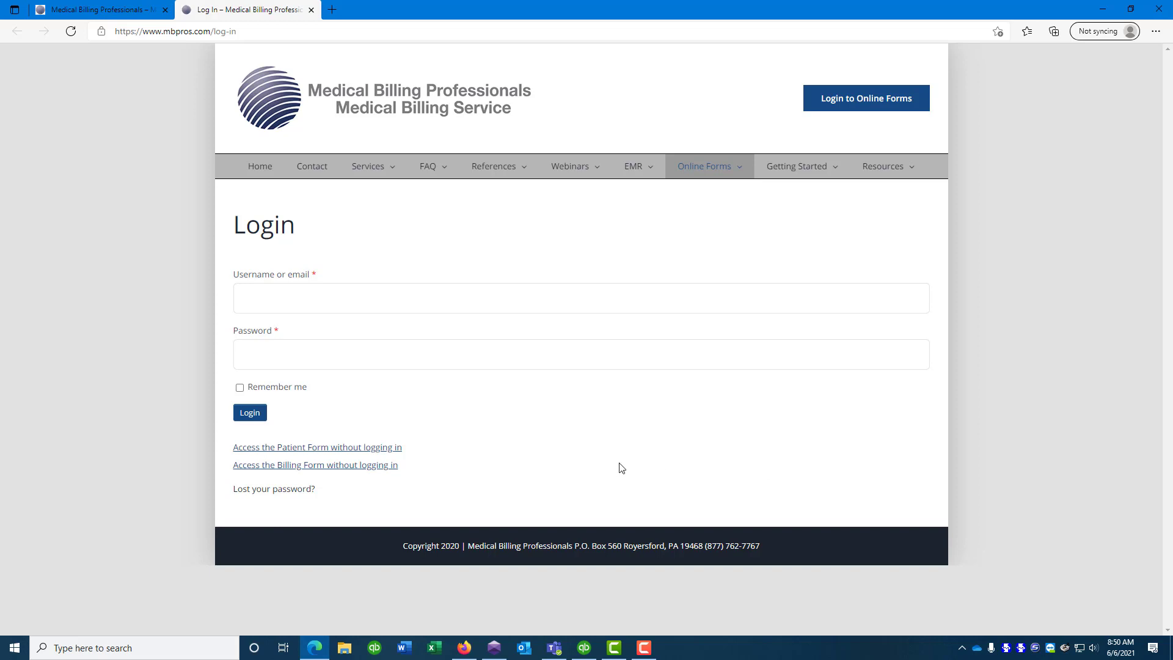
left_click(331, 451)
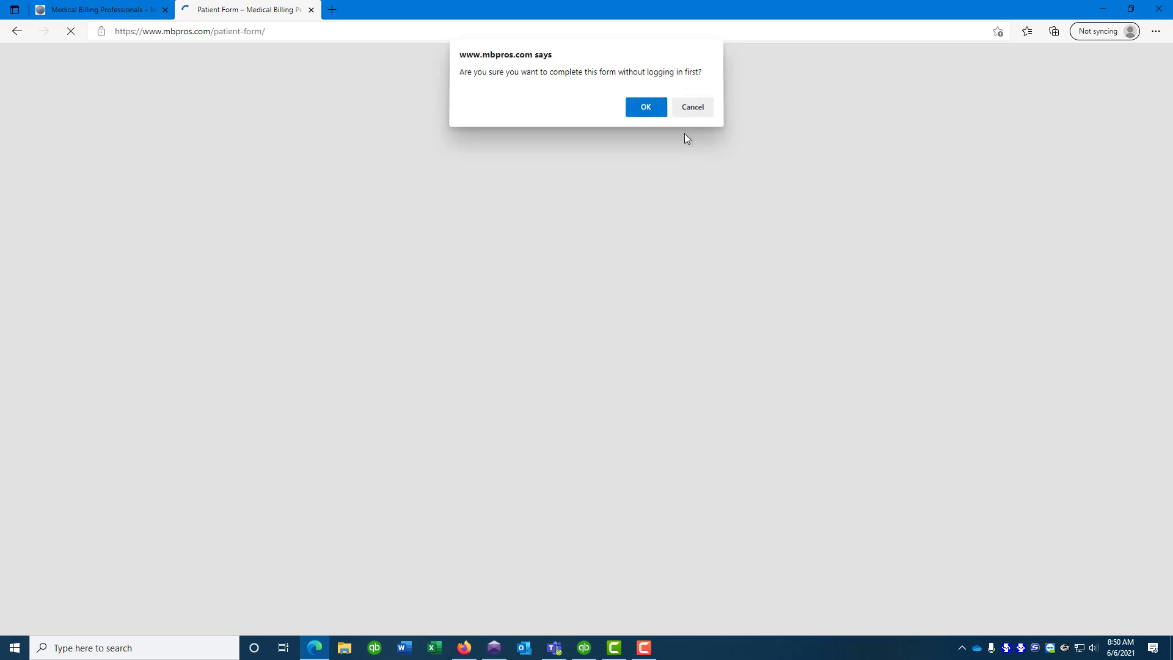
left_click(653, 111)
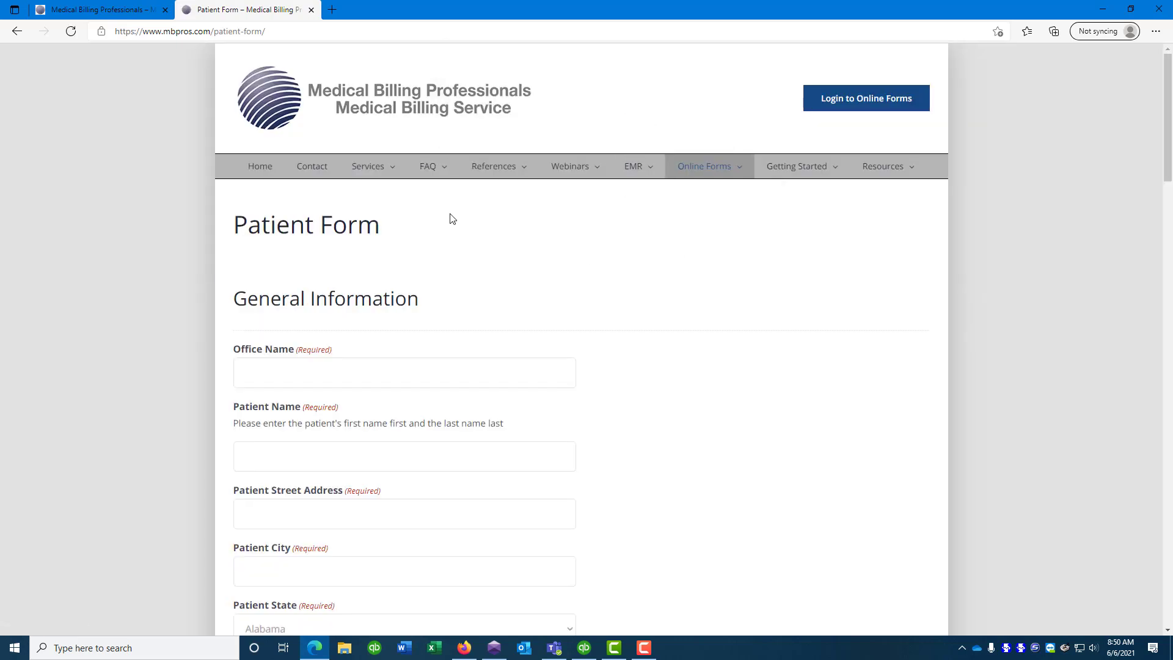
mouse_move(373, 166)
left_click(311, 9)
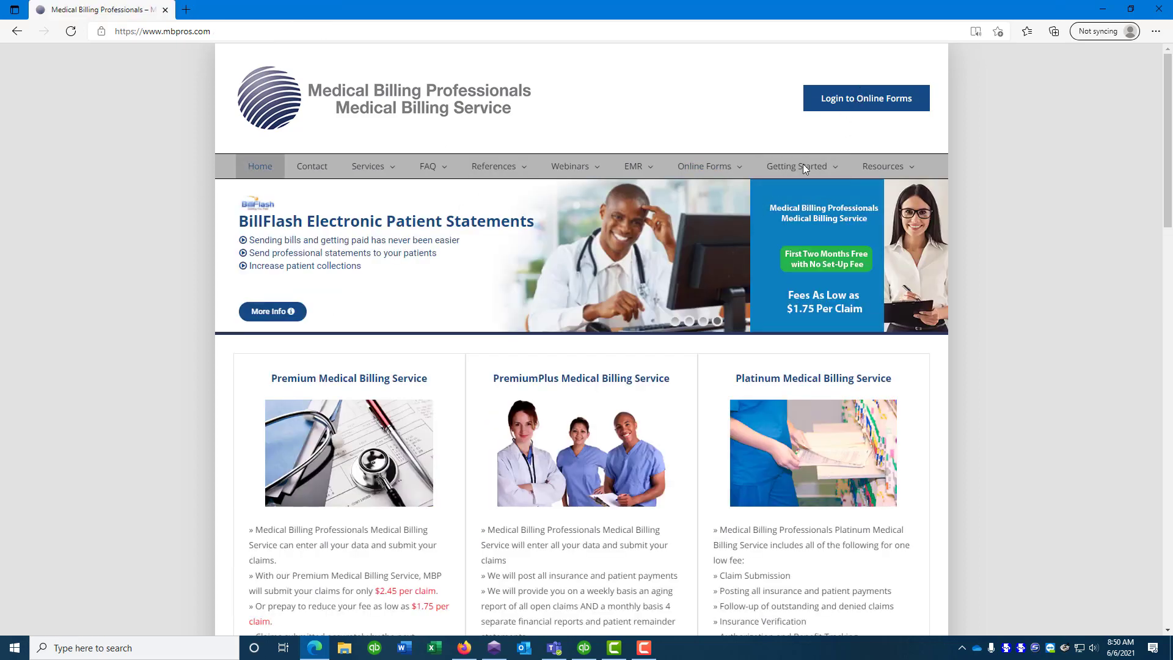
left_click(871, 99)
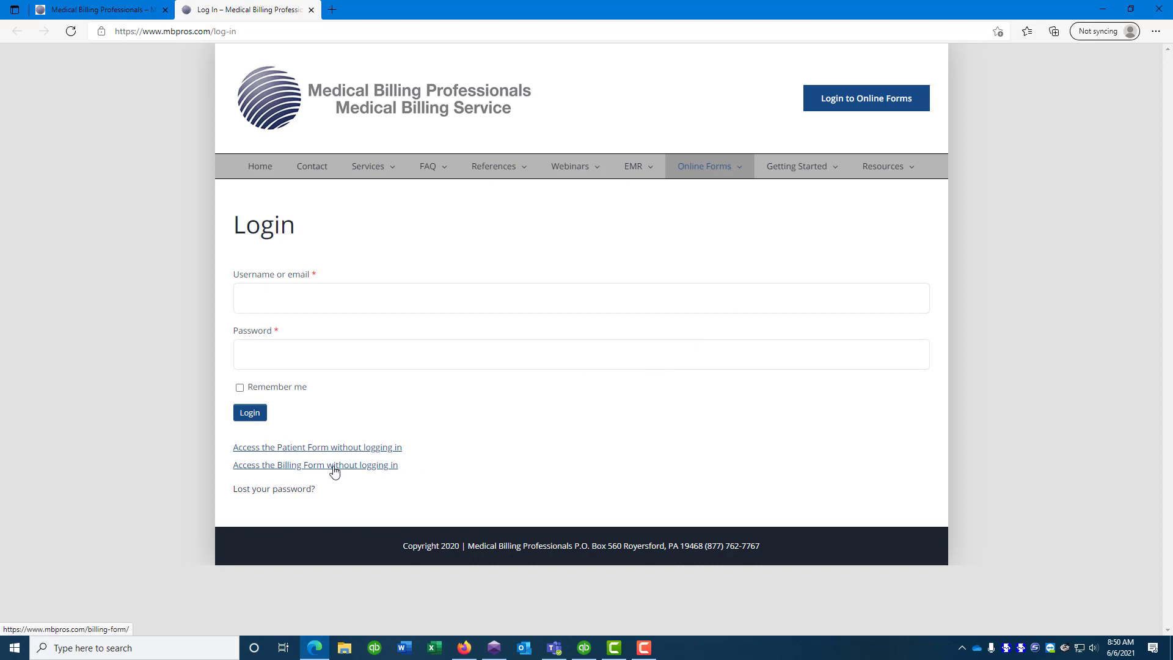
Log in to the online forms with the account username and password
left_click(324, 294)
type("testus")
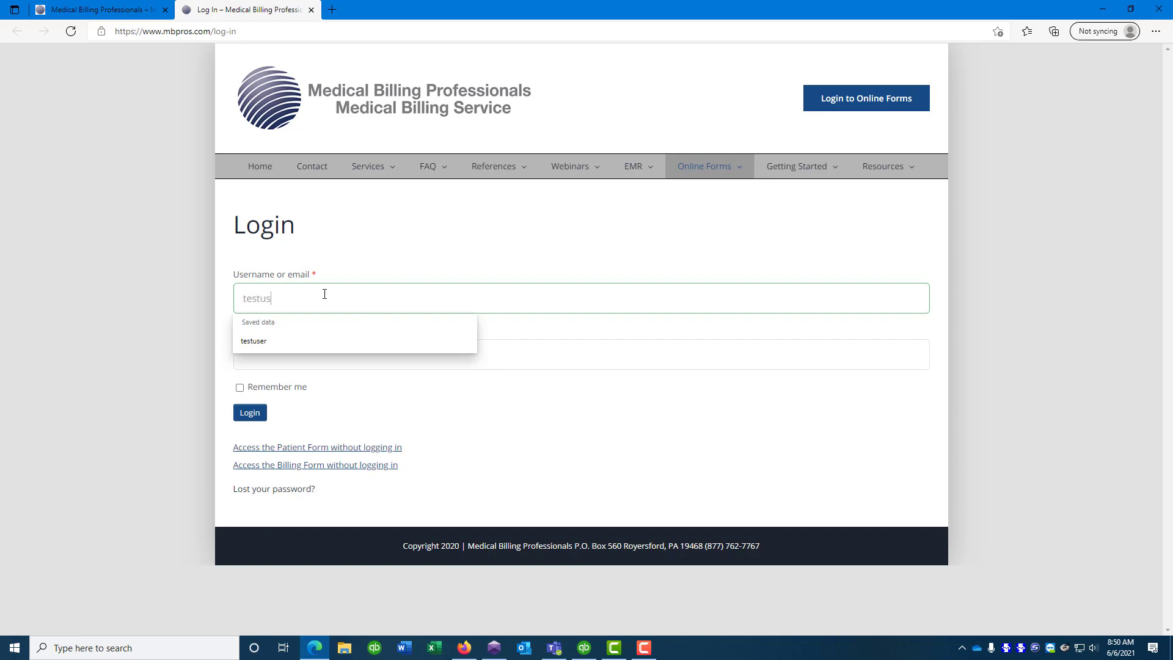
type("er")
key("Tab")
type("•••••••")
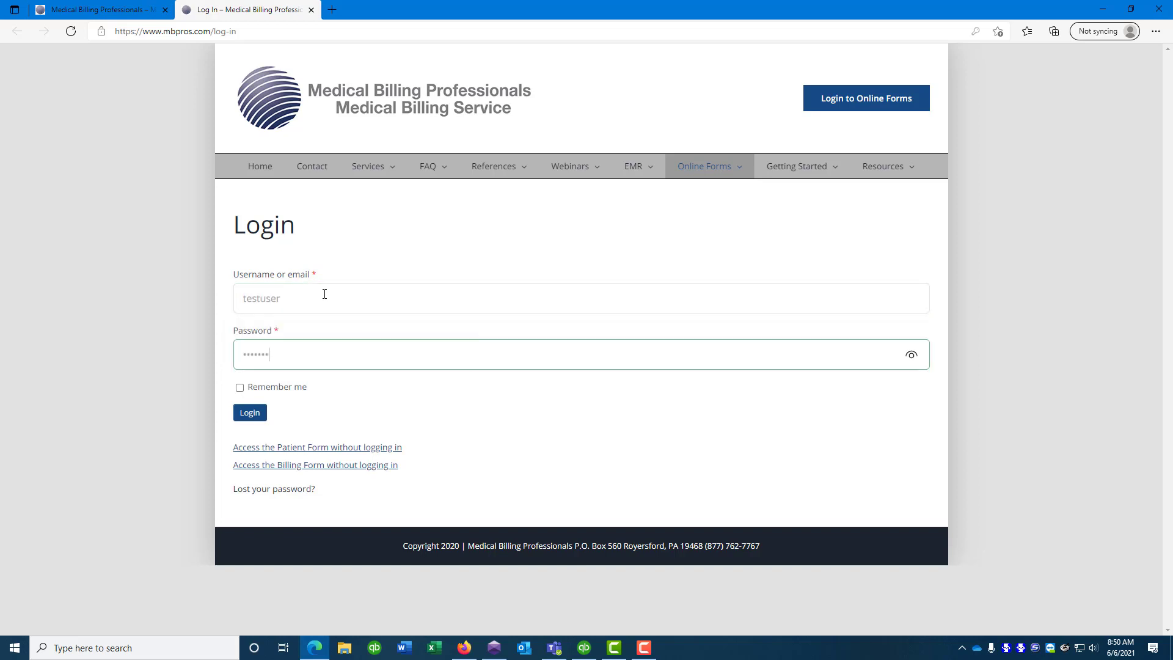
type("••")
left_click(249, 412)
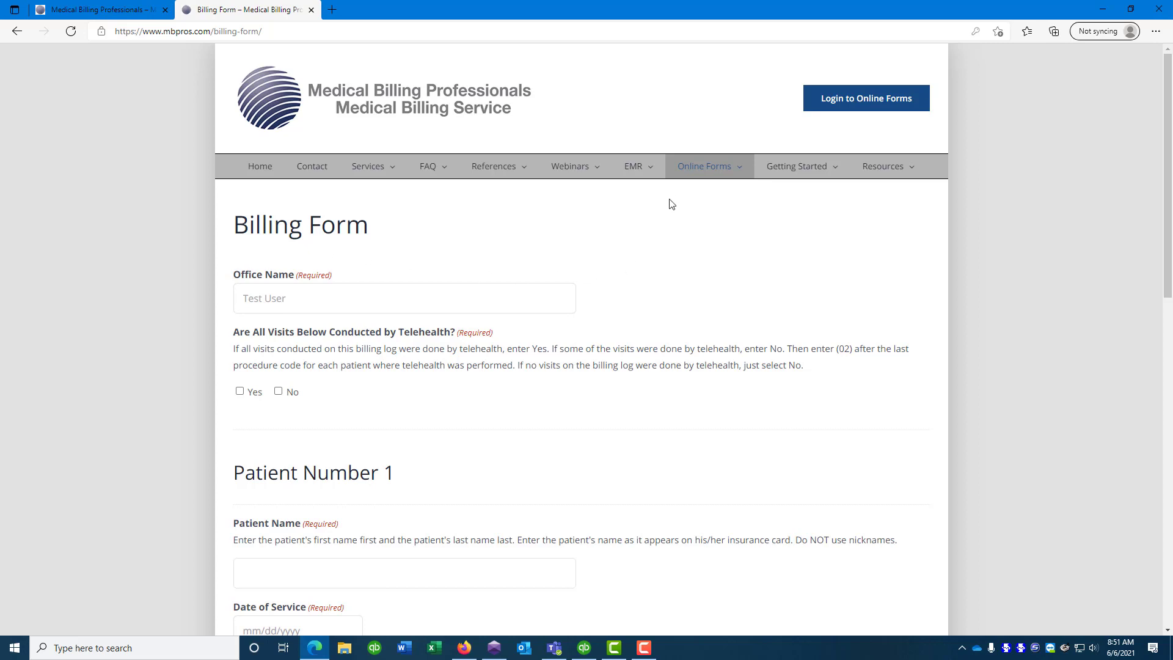
Open the Patient Form from Online Forms and select the prefilled Office Name text
mouse_move(685, 171)
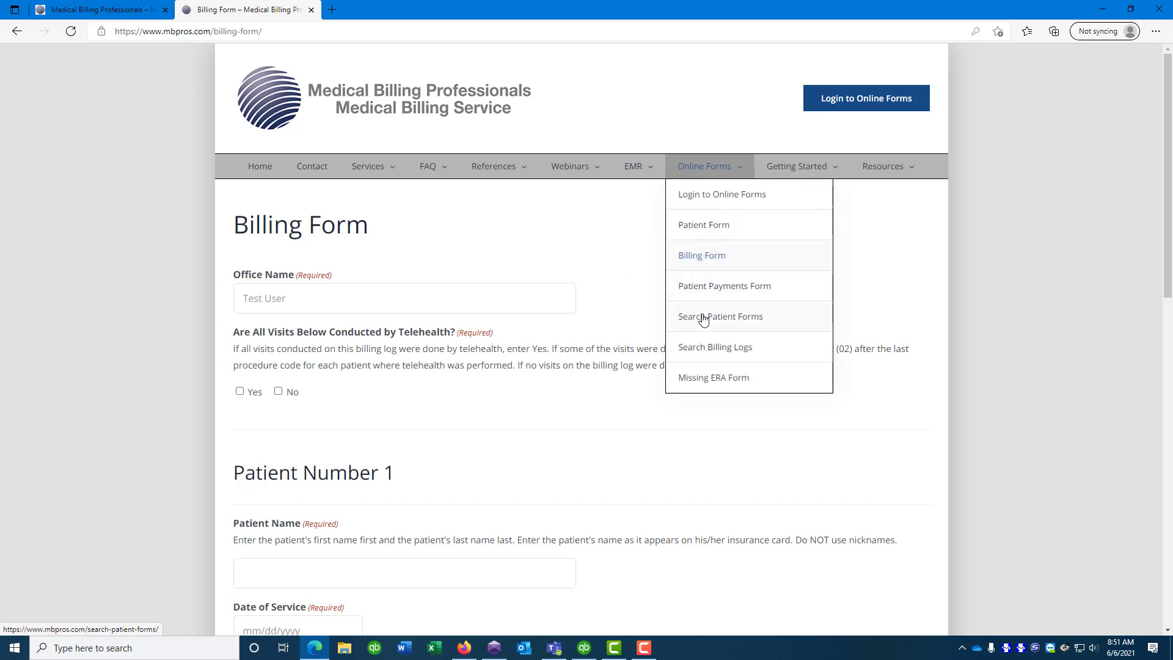
left_click(698, 231)
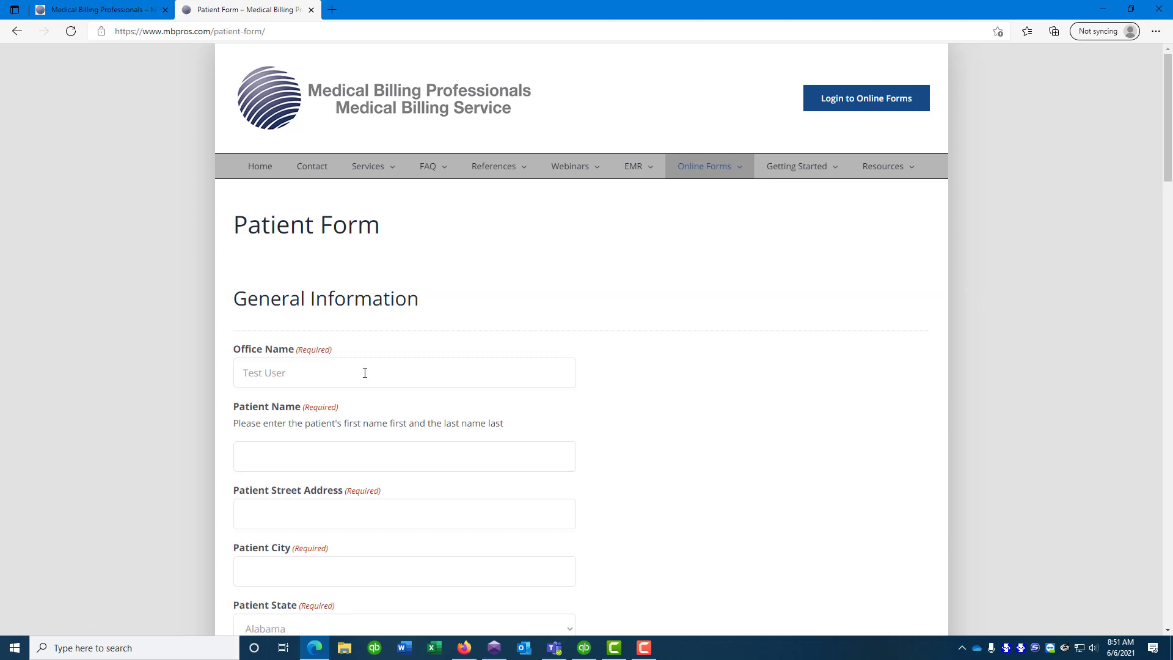
triple_click(301, 372)
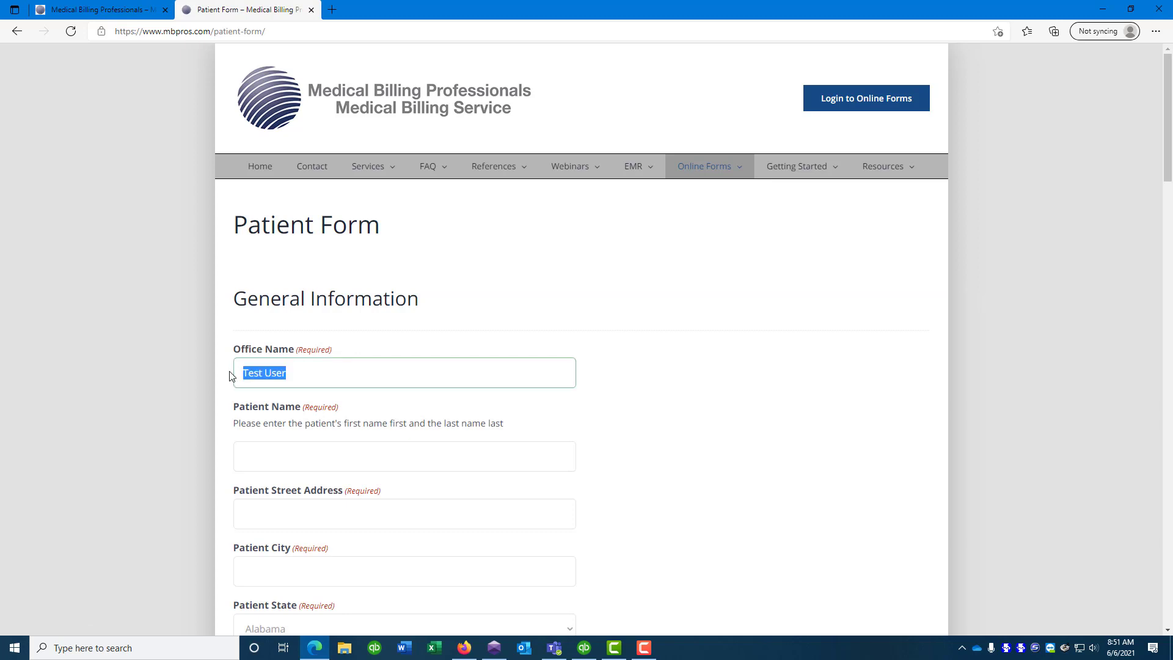
Enter the patient's name, street address and city, and choose Pennsylvania as the state
left_click(347, 461)
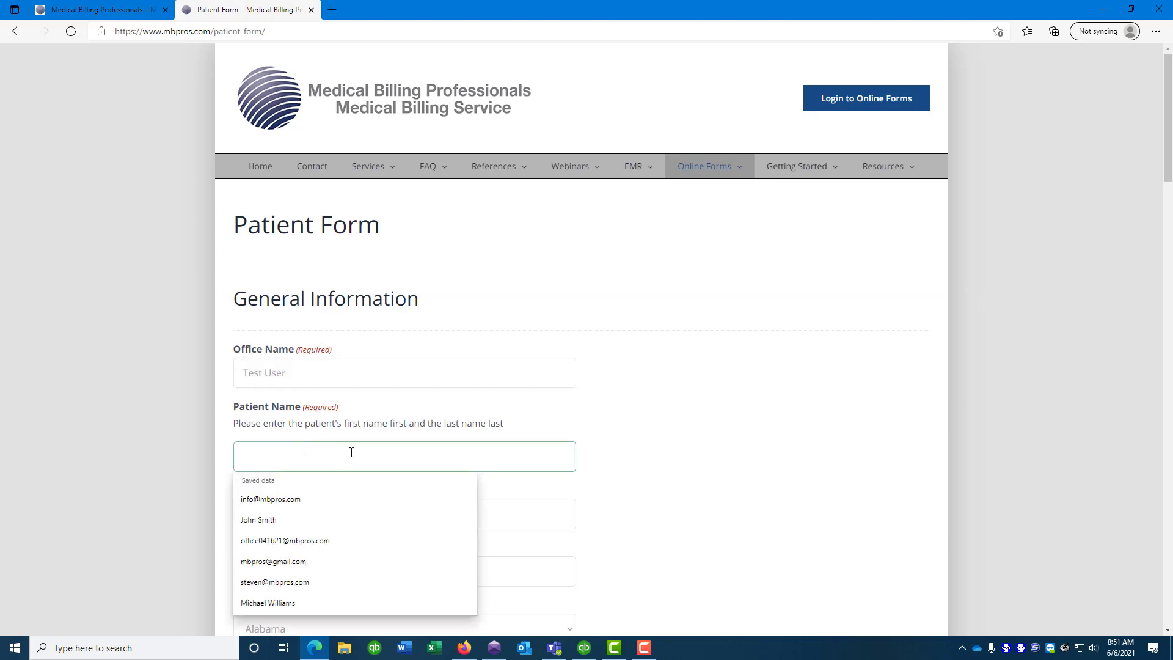
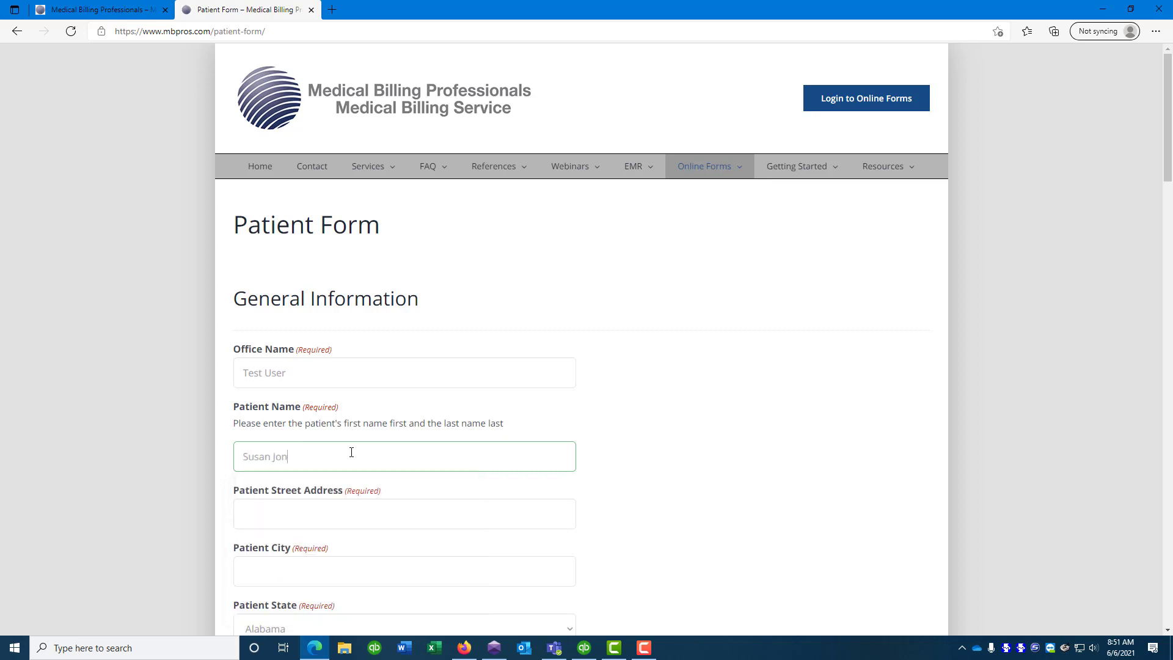
key("Tab")
type("123")
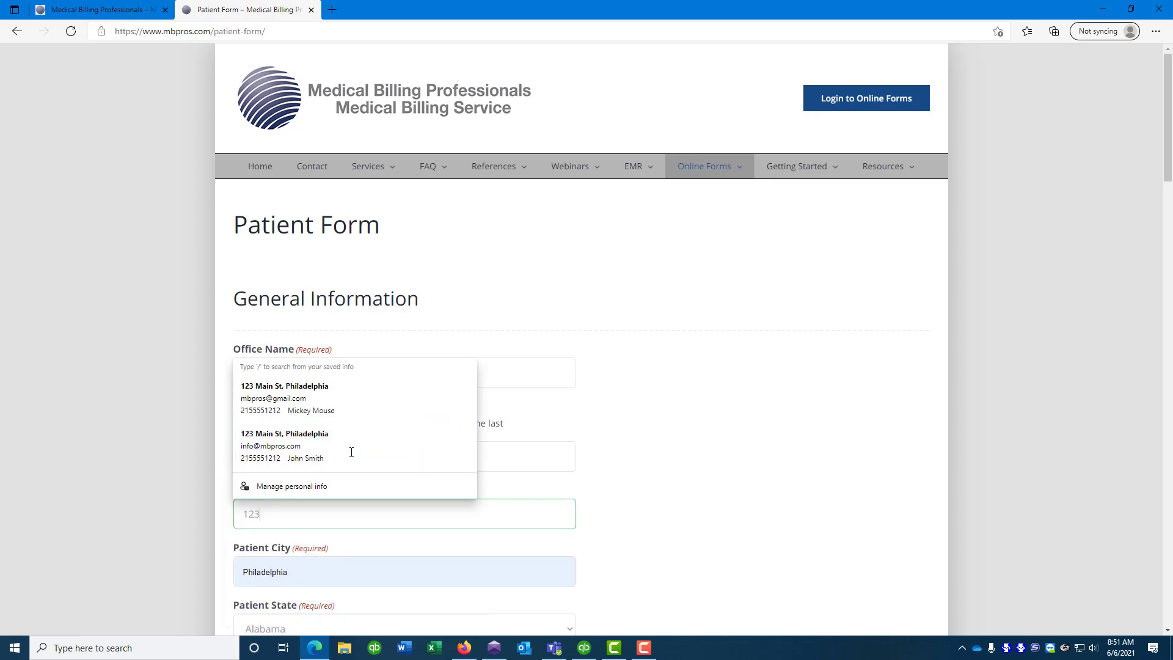
type(" Main St")
key("Tab")
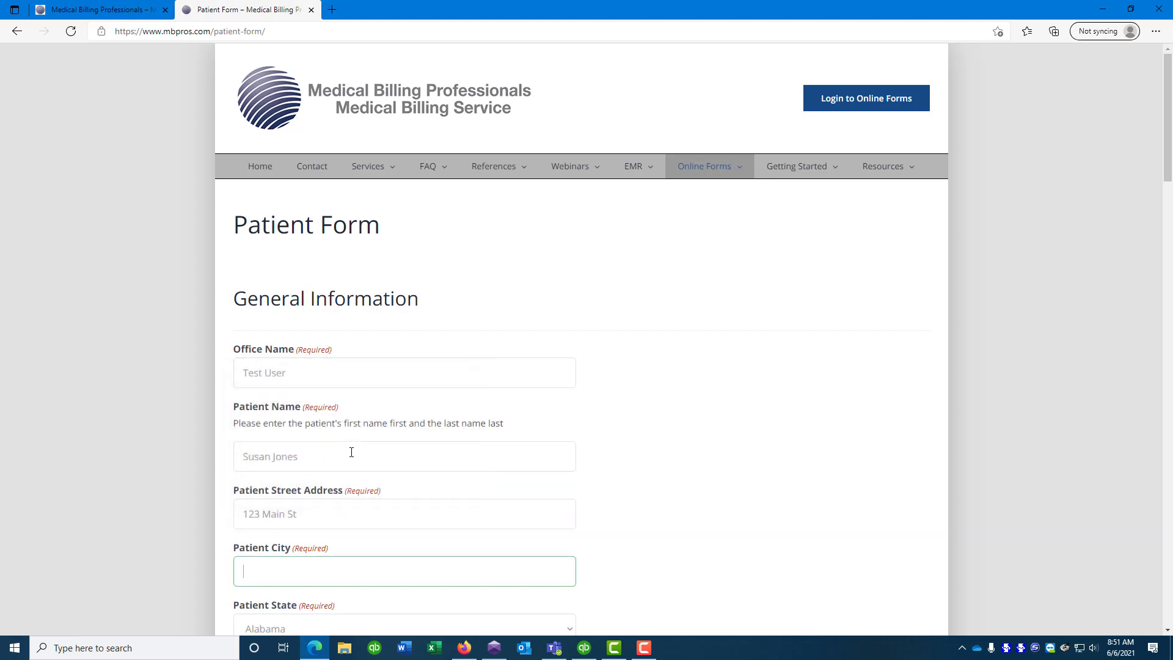
scroll(416, 437, "down", 4)
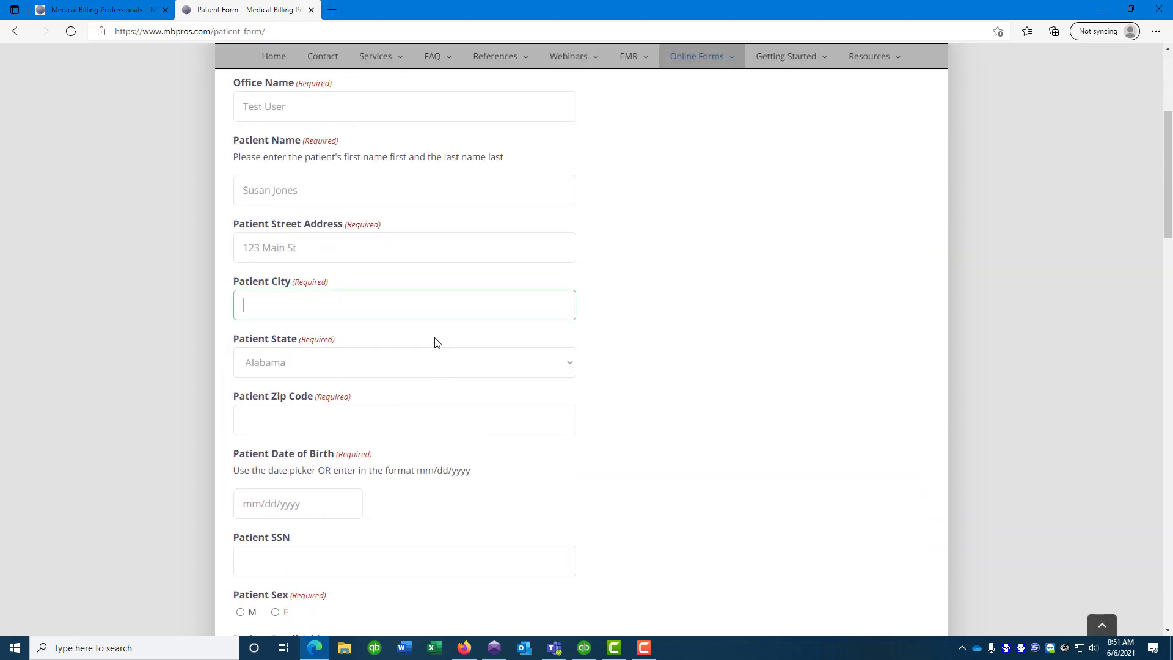
type("Philadelphia")
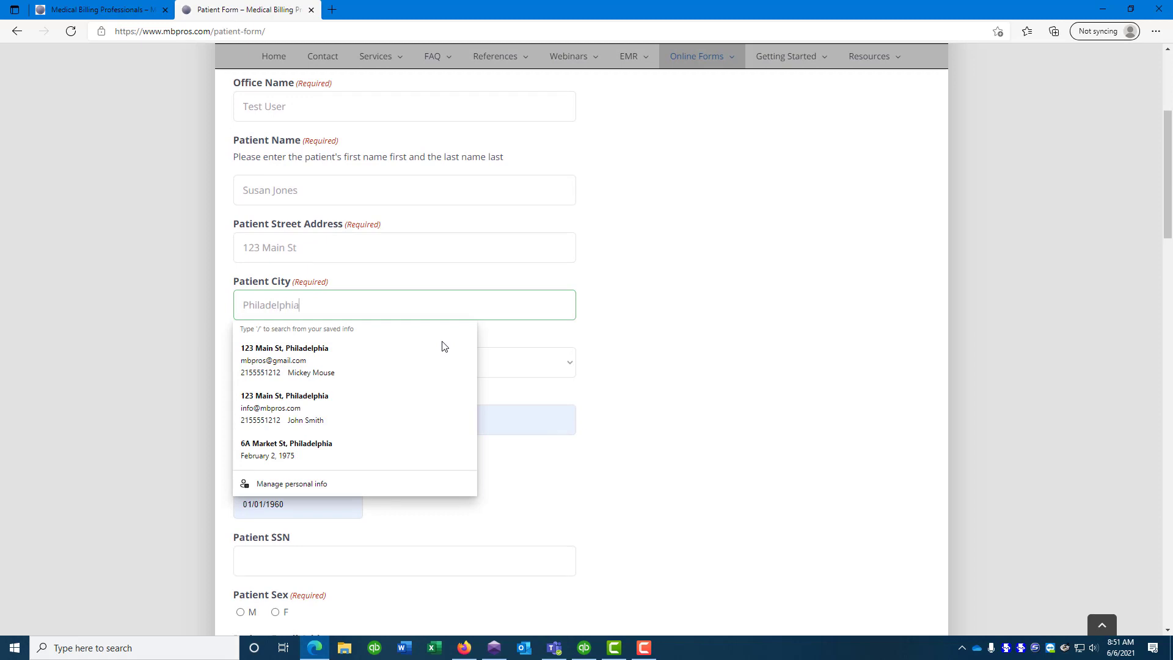
key("Tab")
left_click(414, 365)
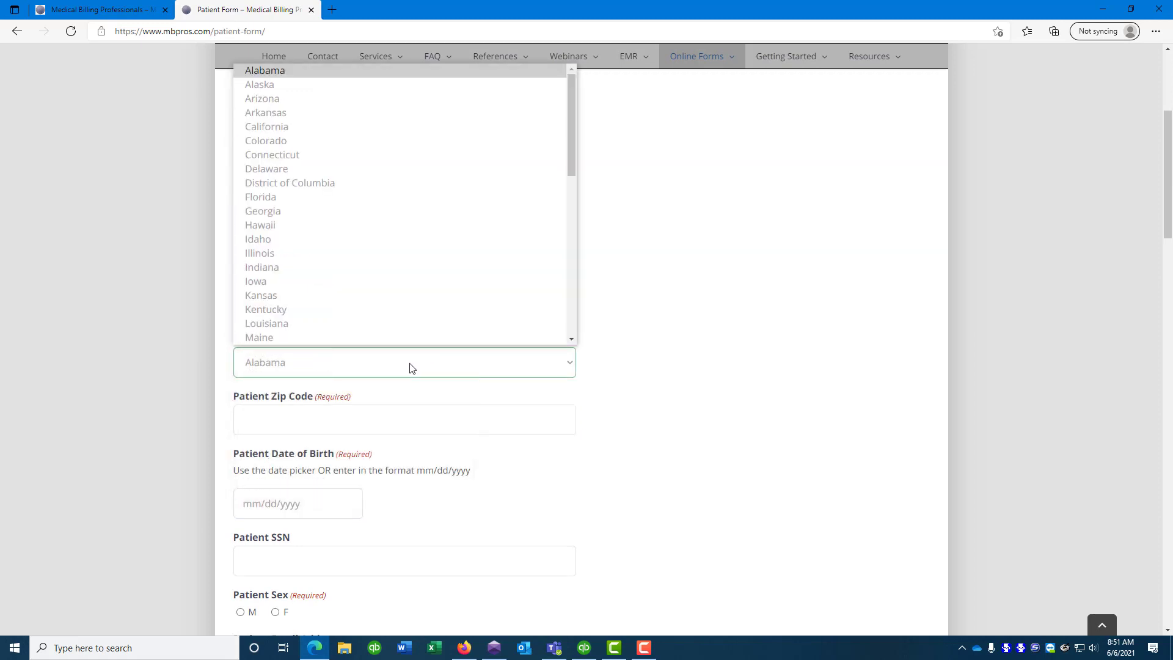
key("p")
key("Return")
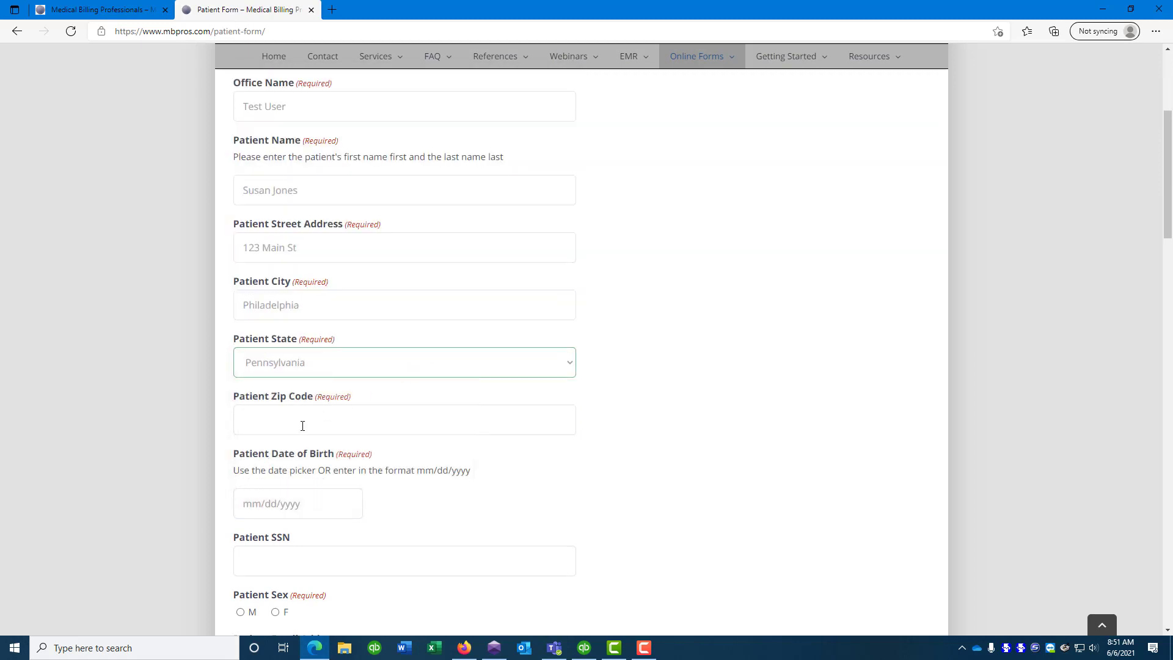
Enter the patient's zip code, birth date 01/01/1960, and mark sex as F
left_click(302, 425)
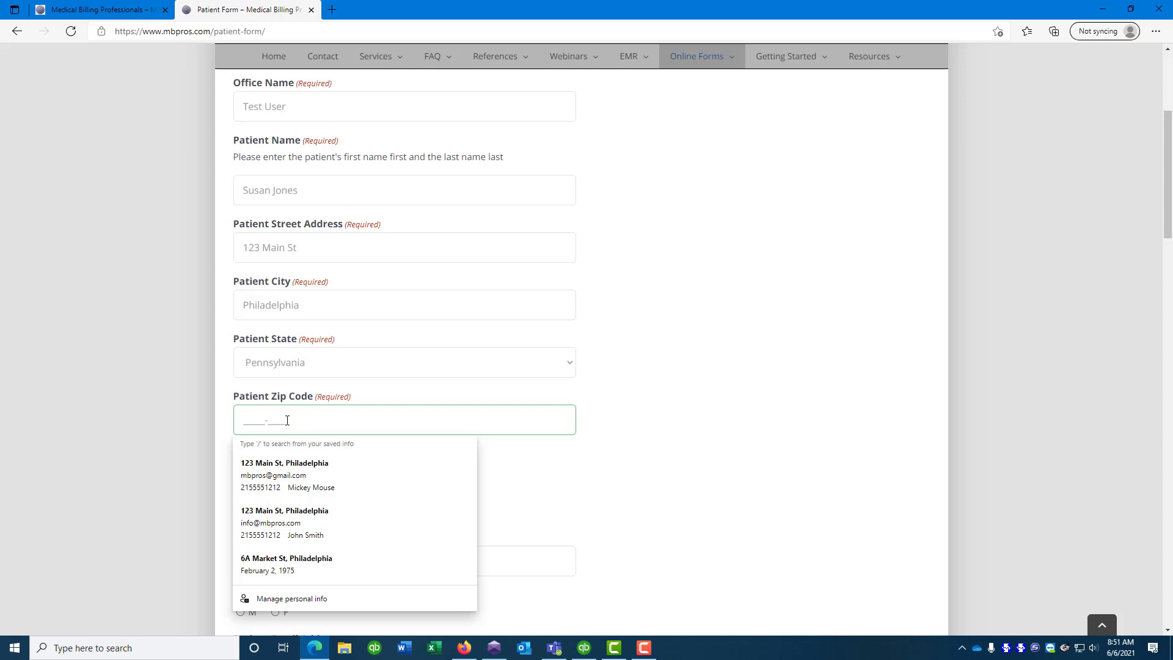
left_click(258, 420)
type("19103-")
key("Tab")
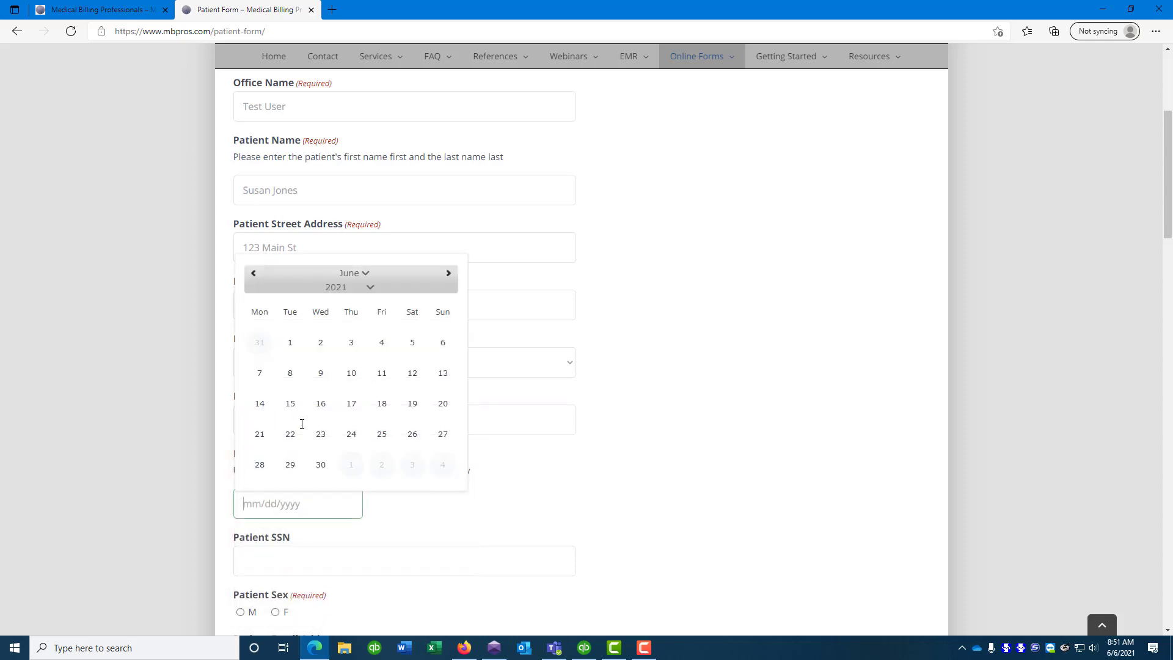
left_click(764, 319)
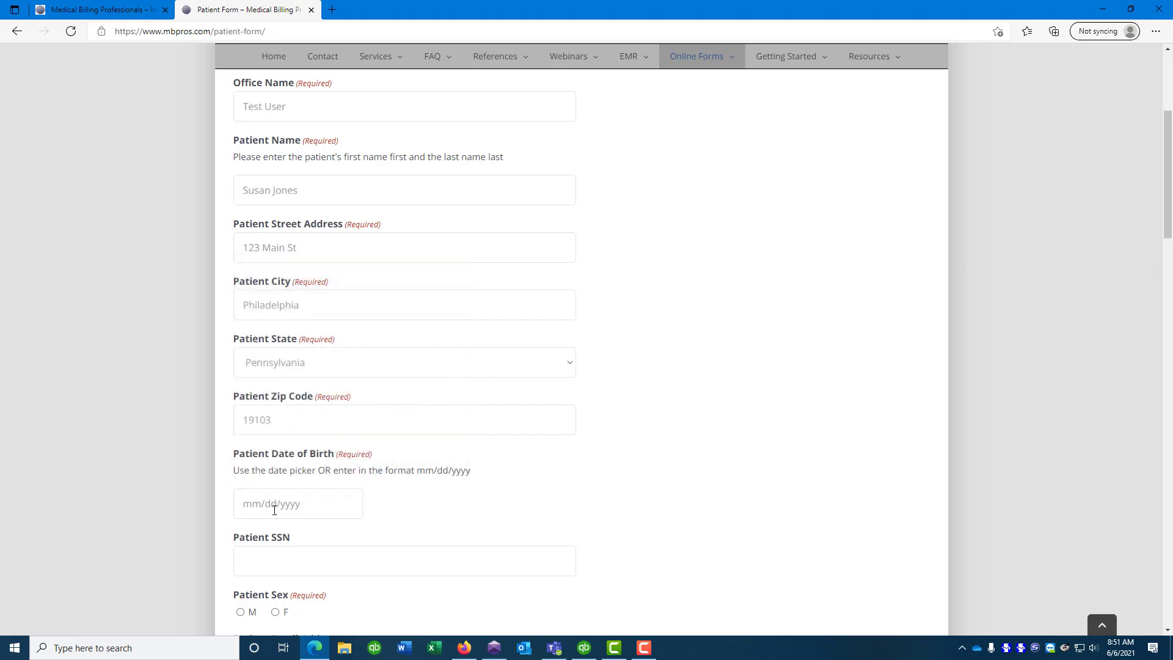
left_click(248, 503)
type("01/0")
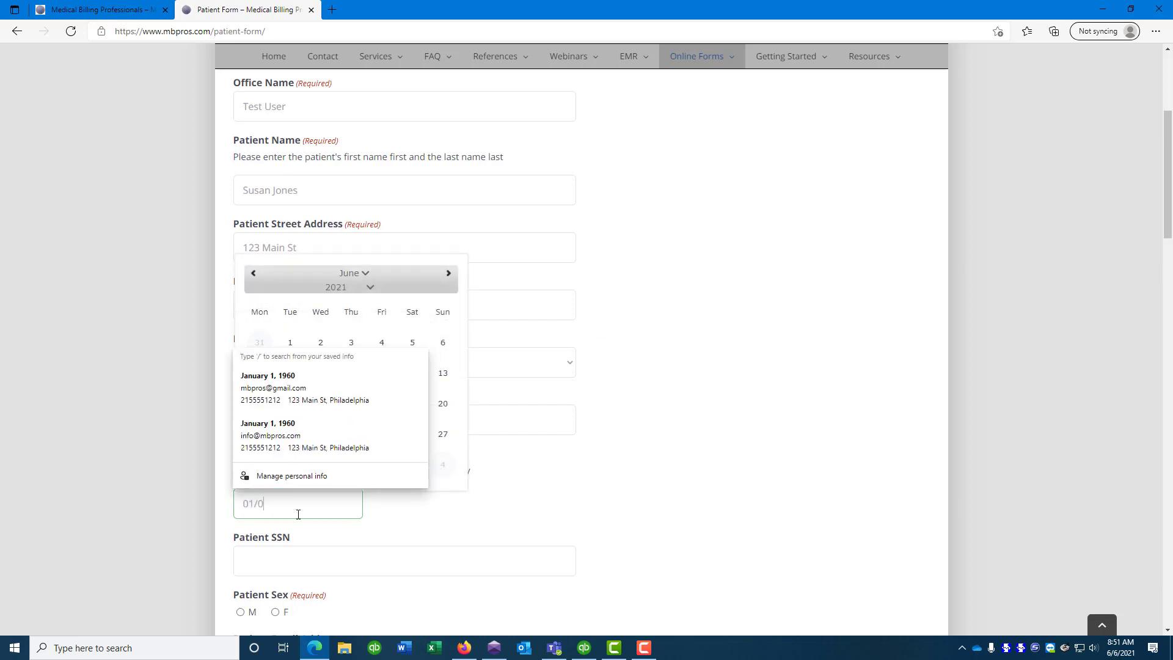
type("1/1960")
key("Tab")
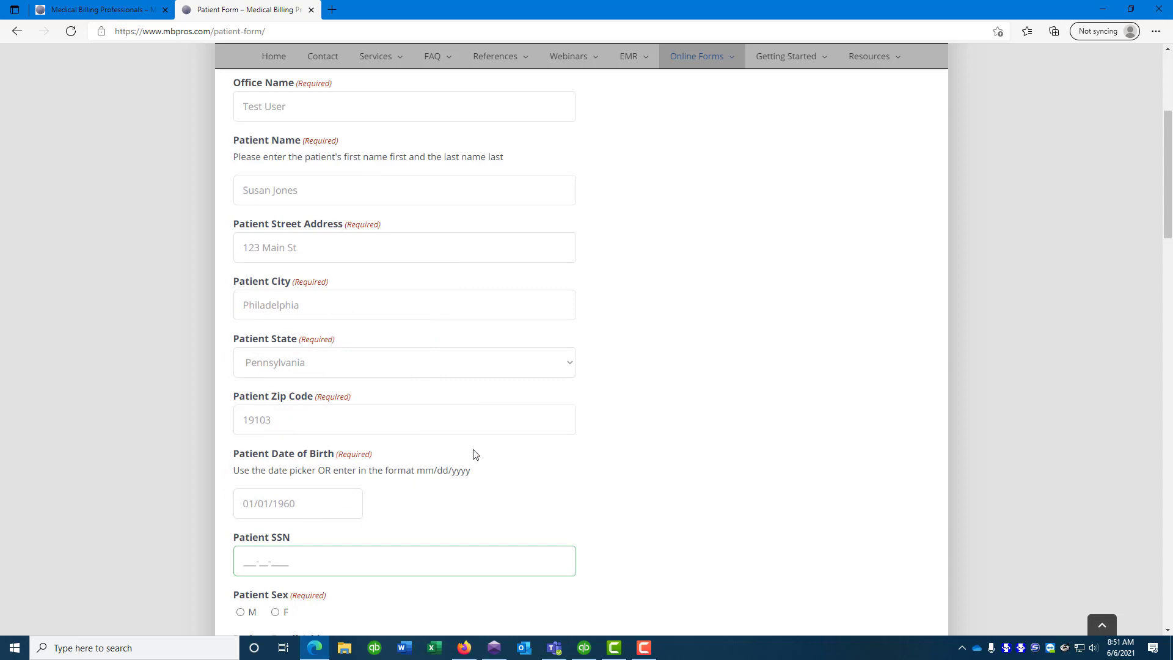
scroll(621, 406, "down", 3)
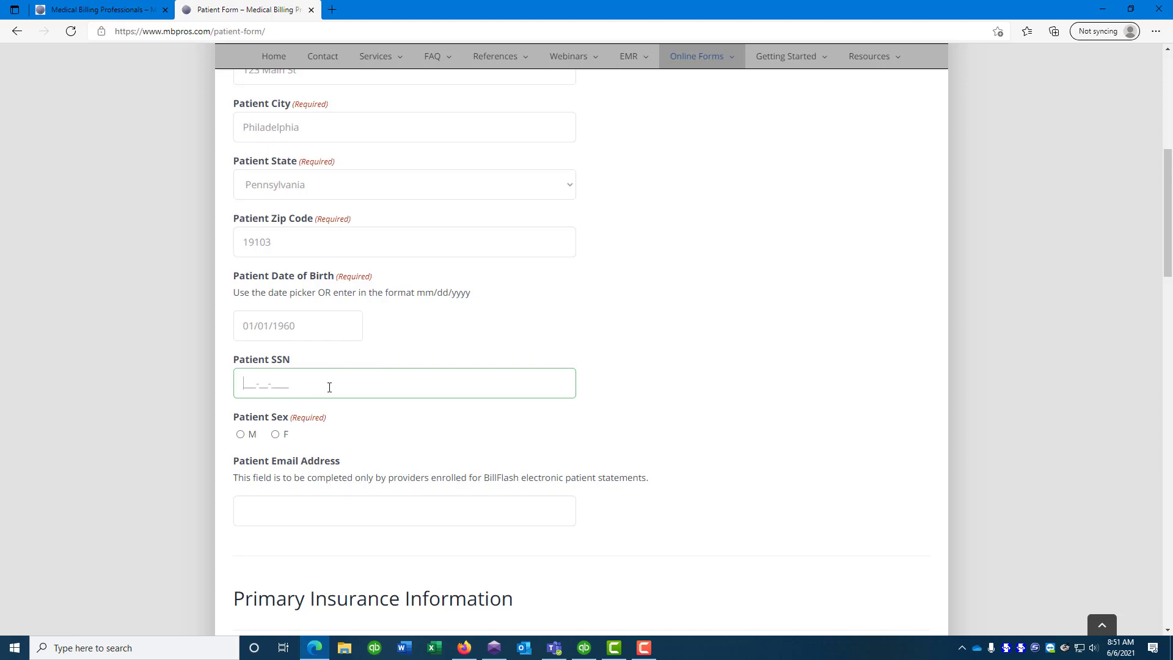
left_click(275, 435)
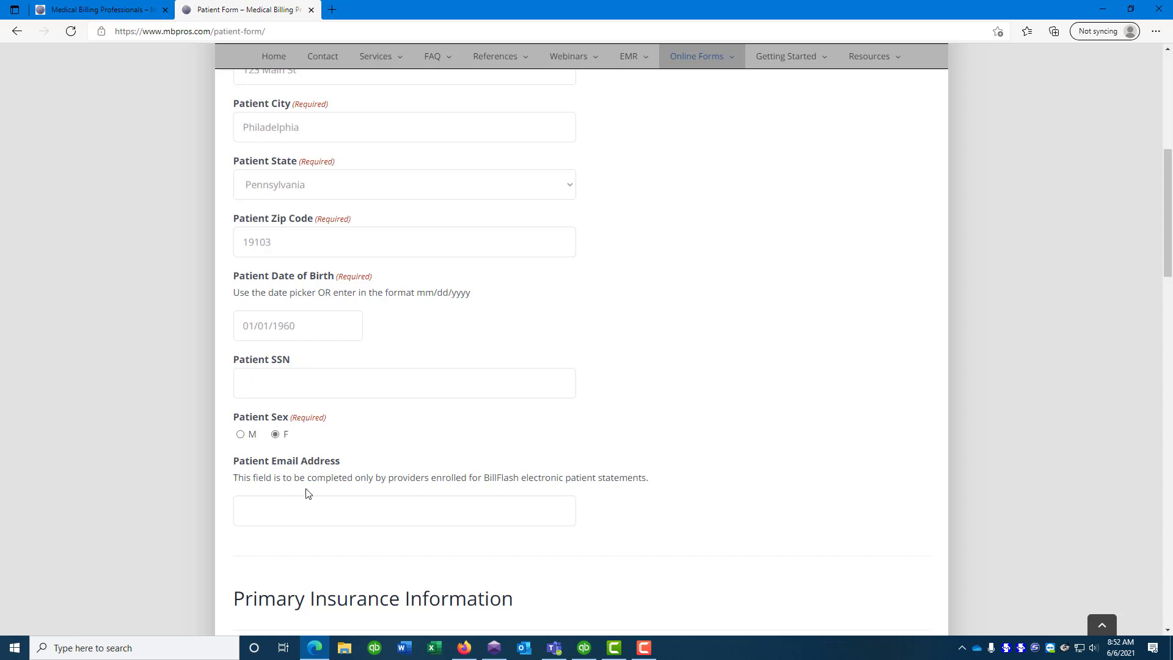
scroll(306, 491, "down", 3)
Enter Aetna as the insurance company and fill in the policy ID
scroll(315, 478, "down", 2)
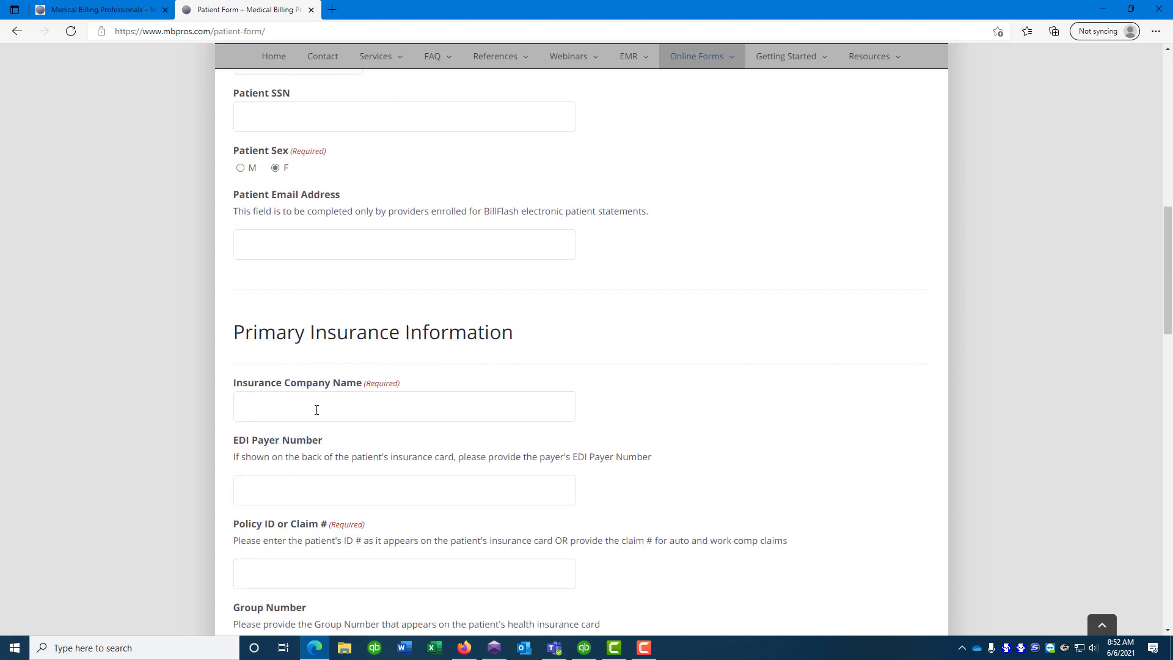
left_click(317, 409)
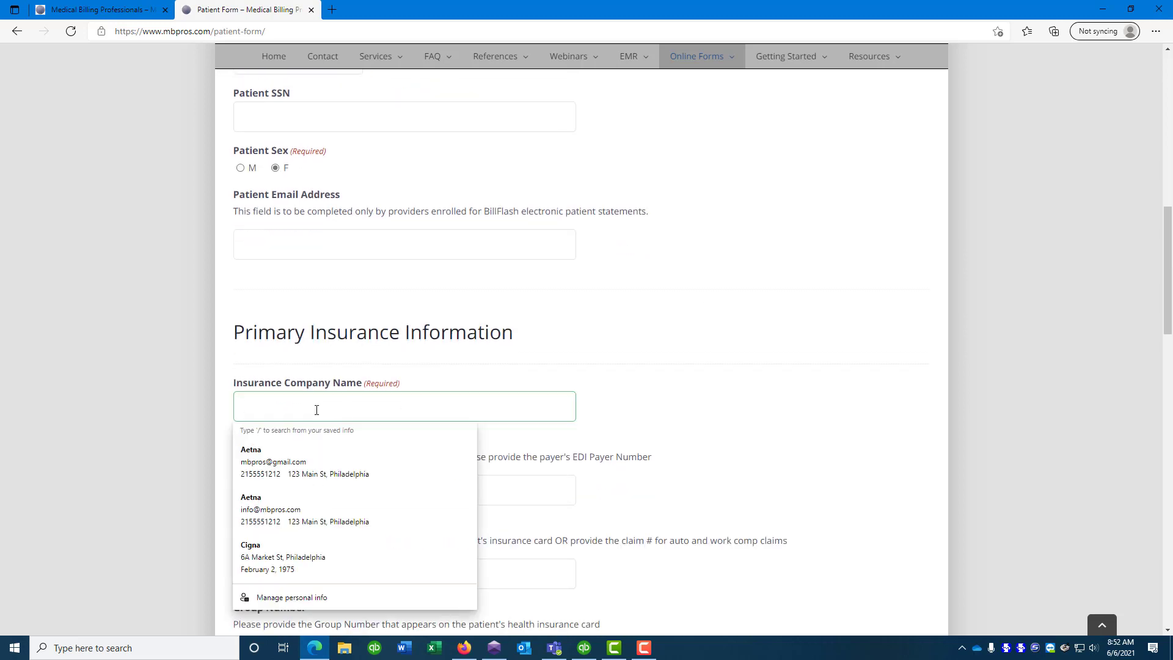
type("Aetna")
key("Tab")
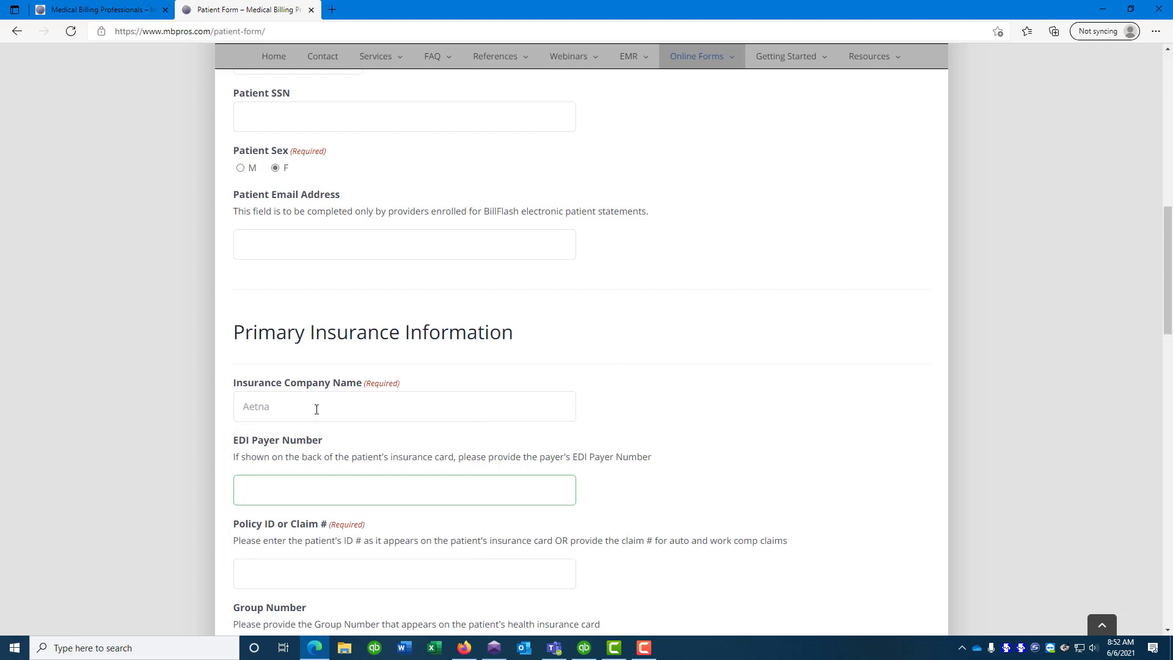
scroll(592, 406, "down", 3)
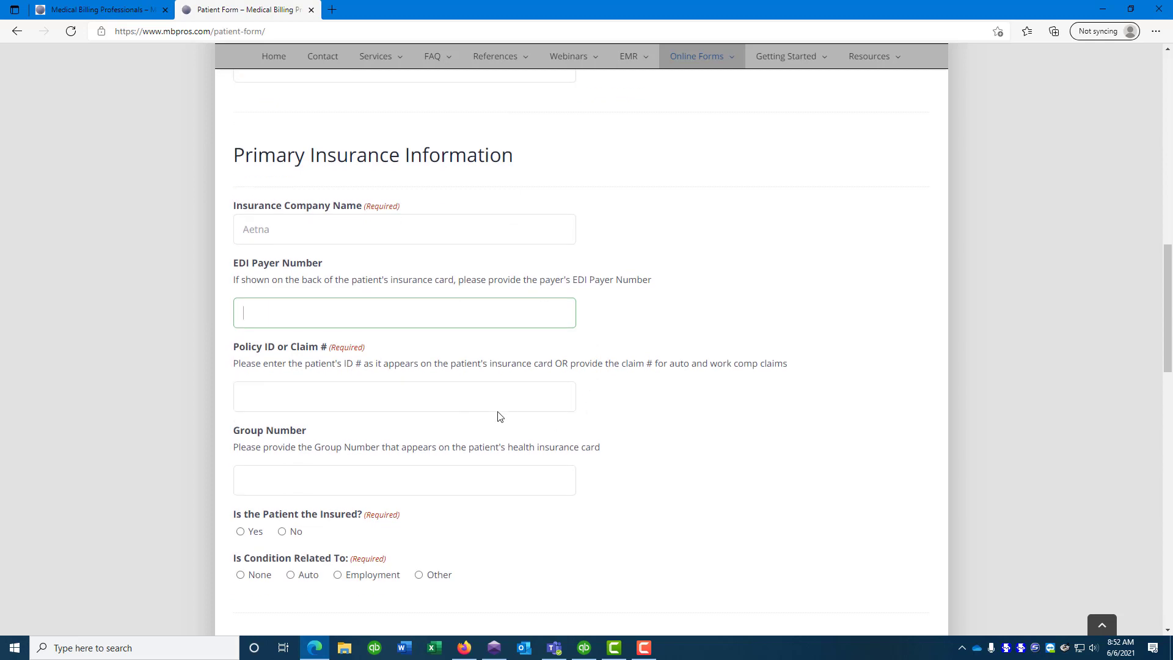
left_click(404, 402)
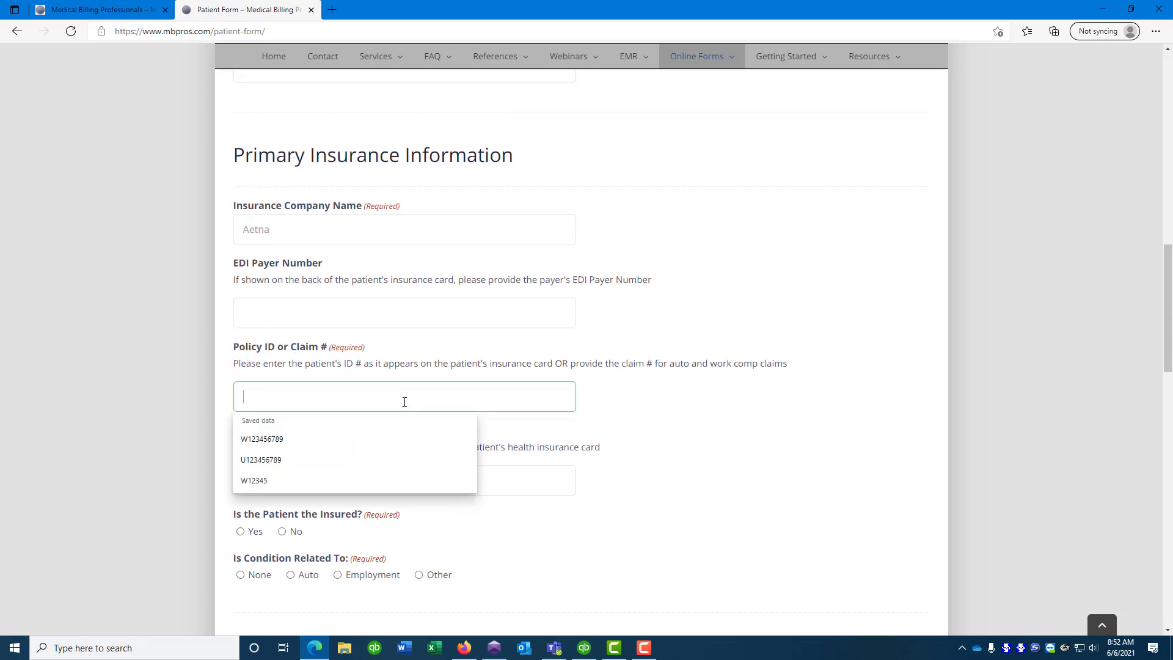
type("W1234")
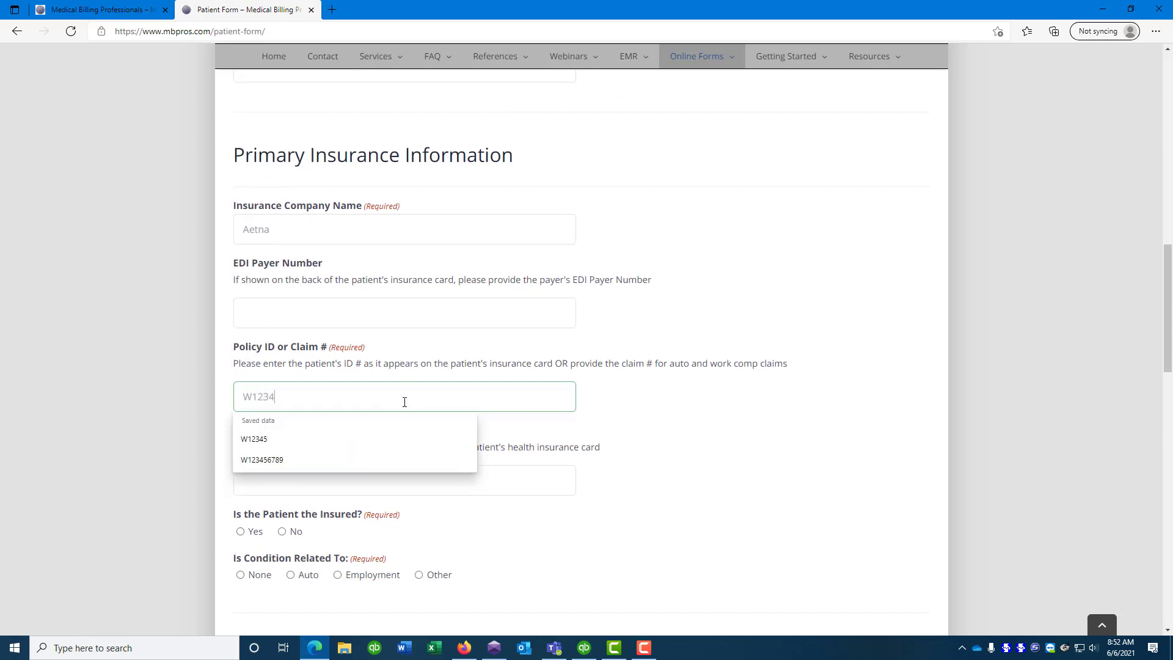
type("567890")
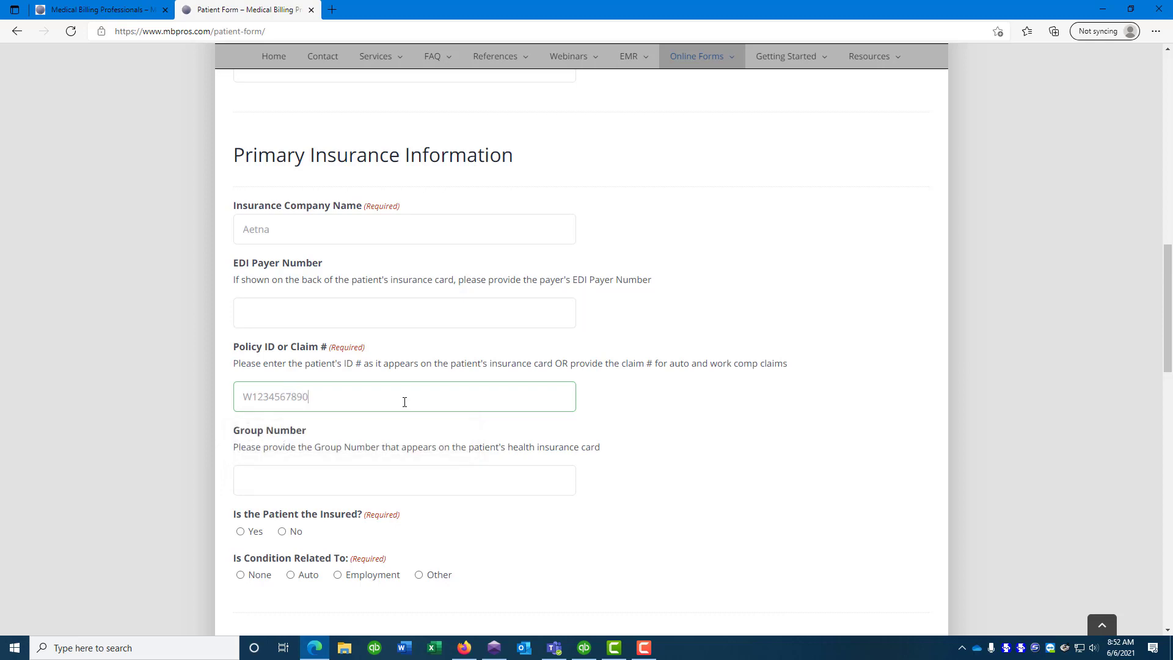
key("Tab")
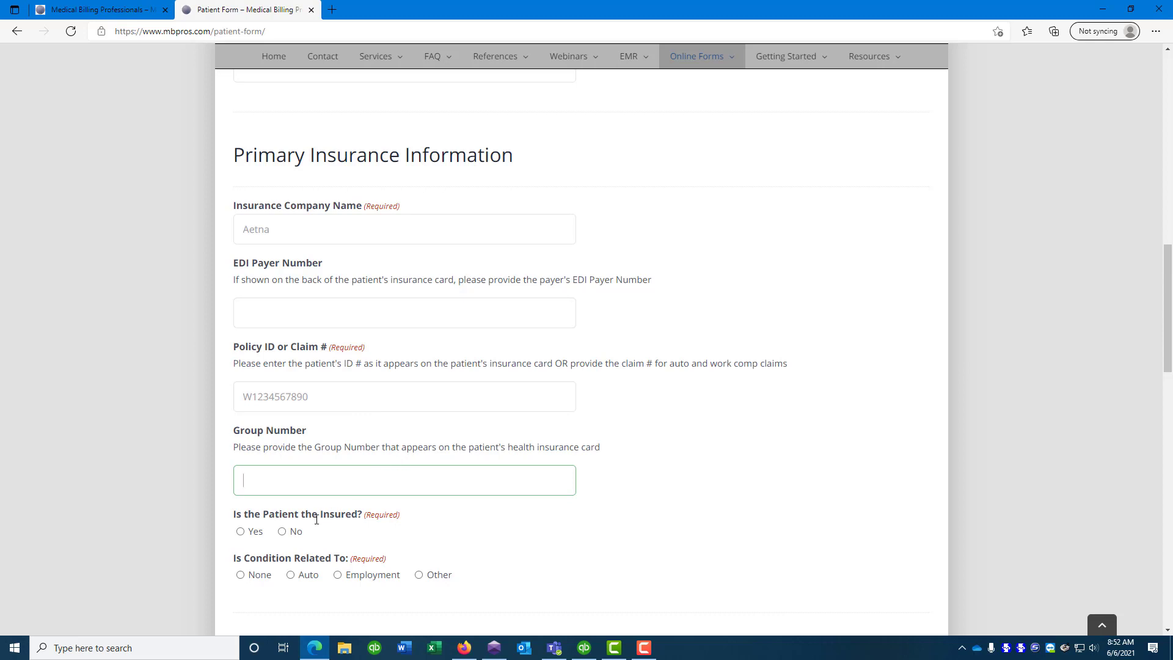
scroll(501, 481, "down", 3)
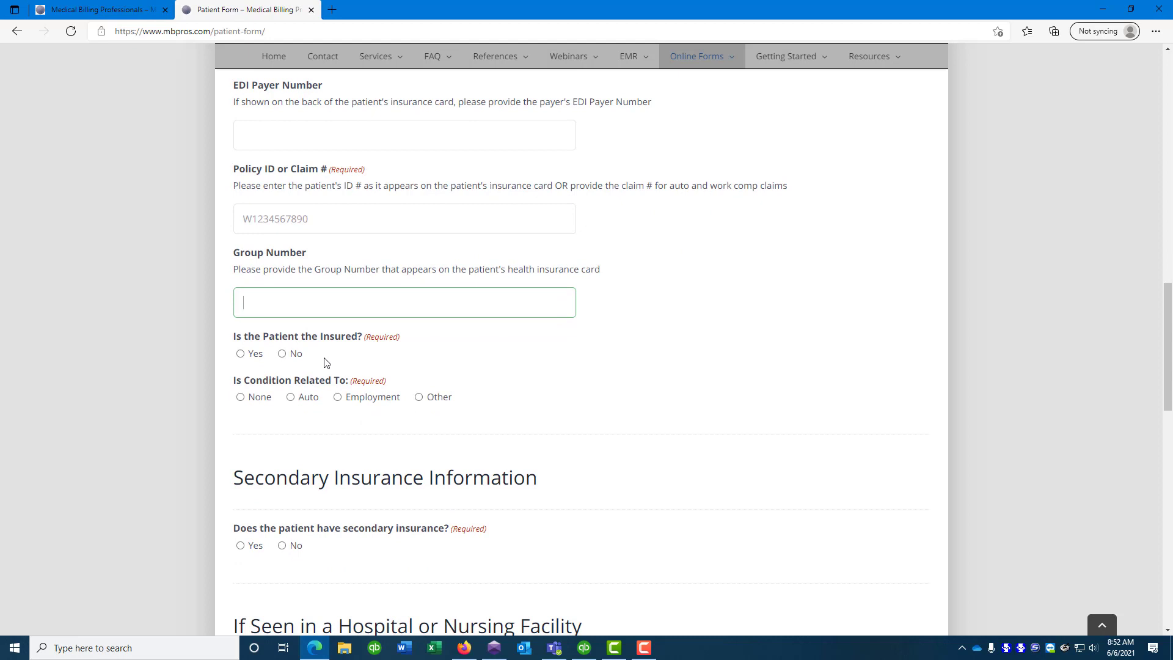
left_click(282, 354)
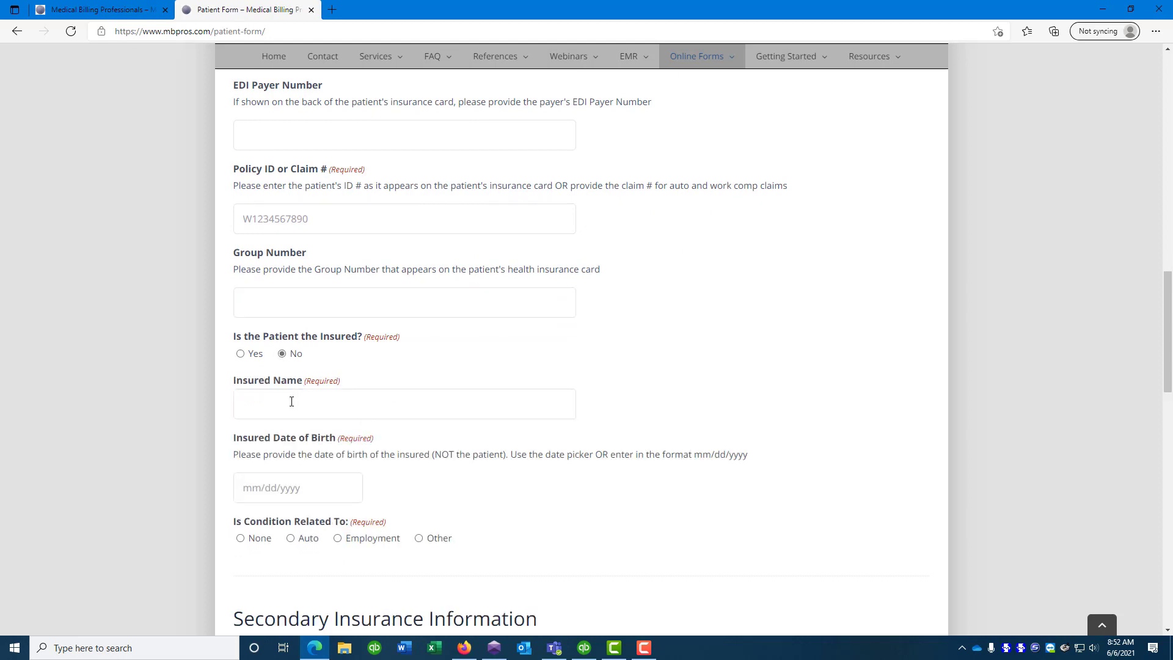
left_click(290, 400)
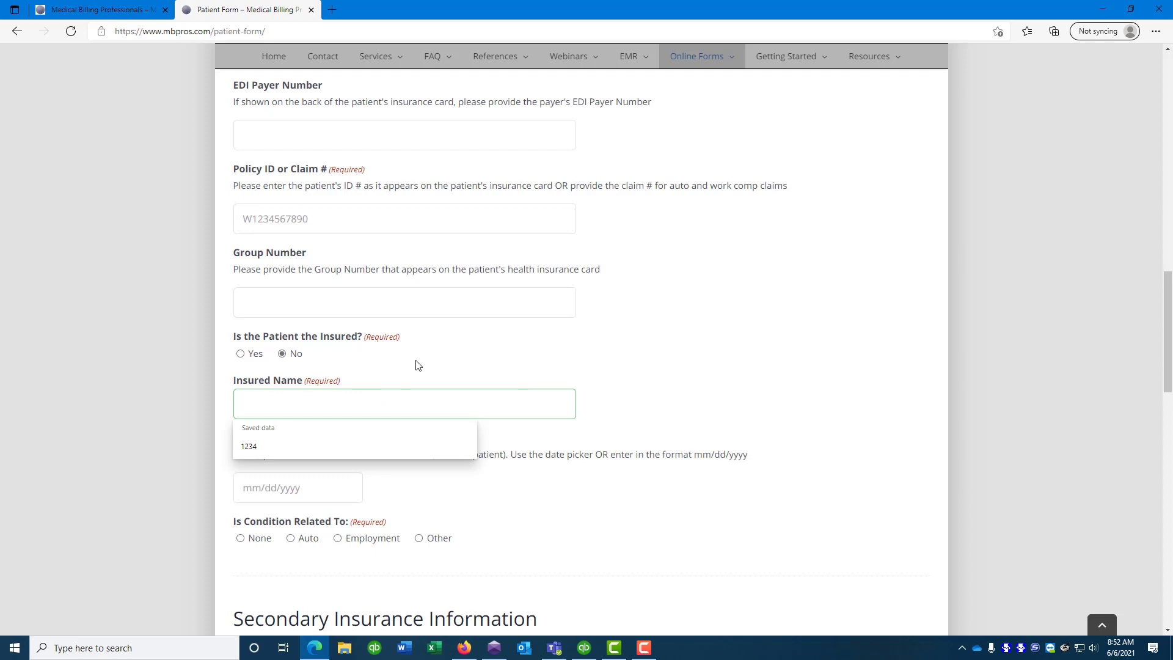
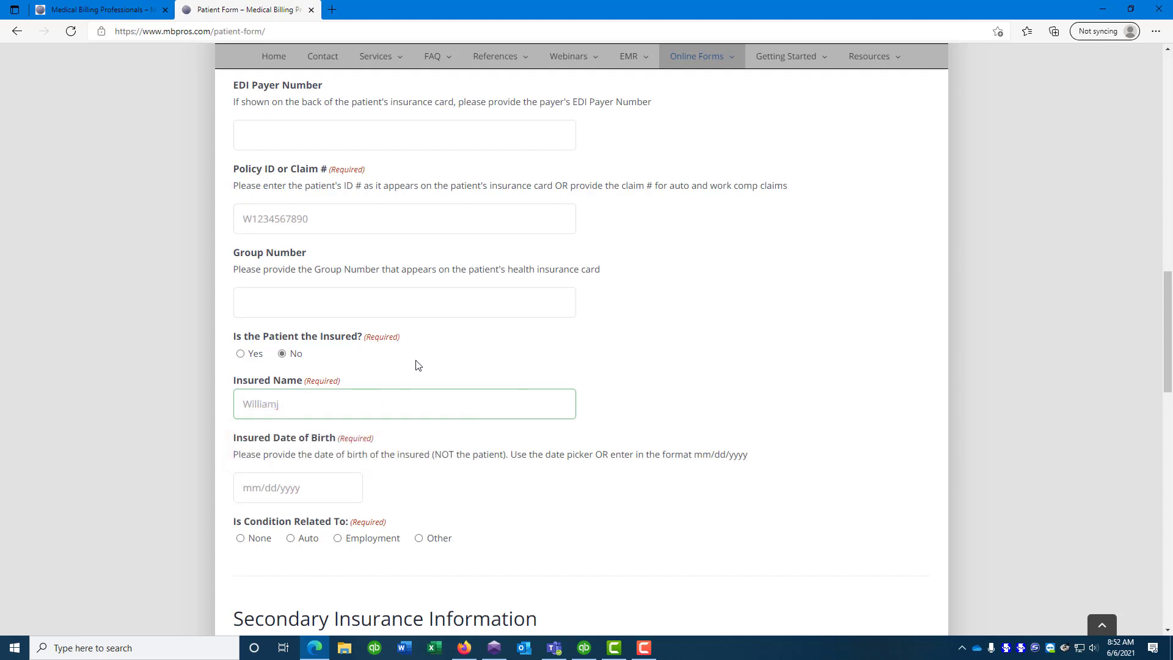
left_click(242, 491)
type("0")
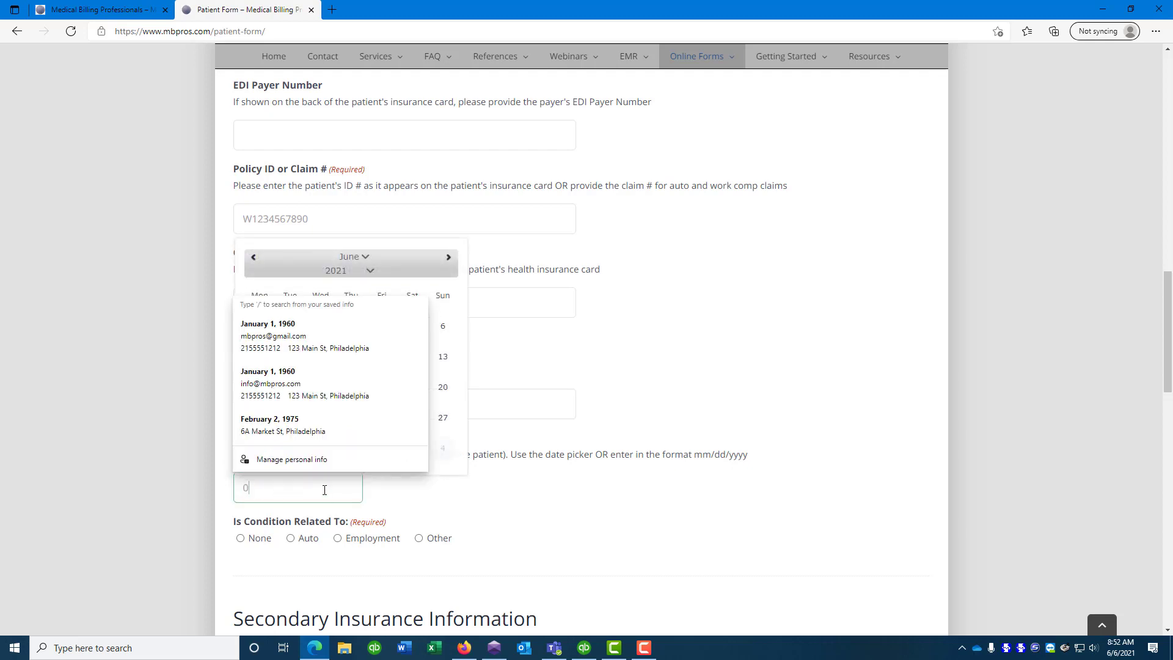
type("1/02/1961")
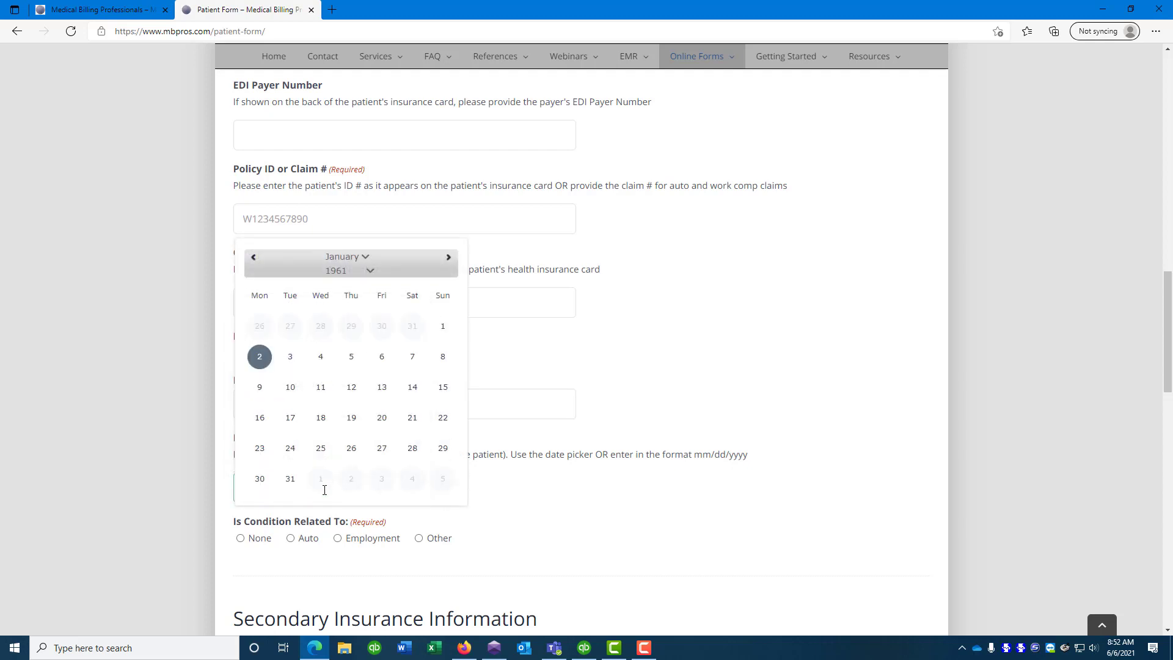
key("Tab")
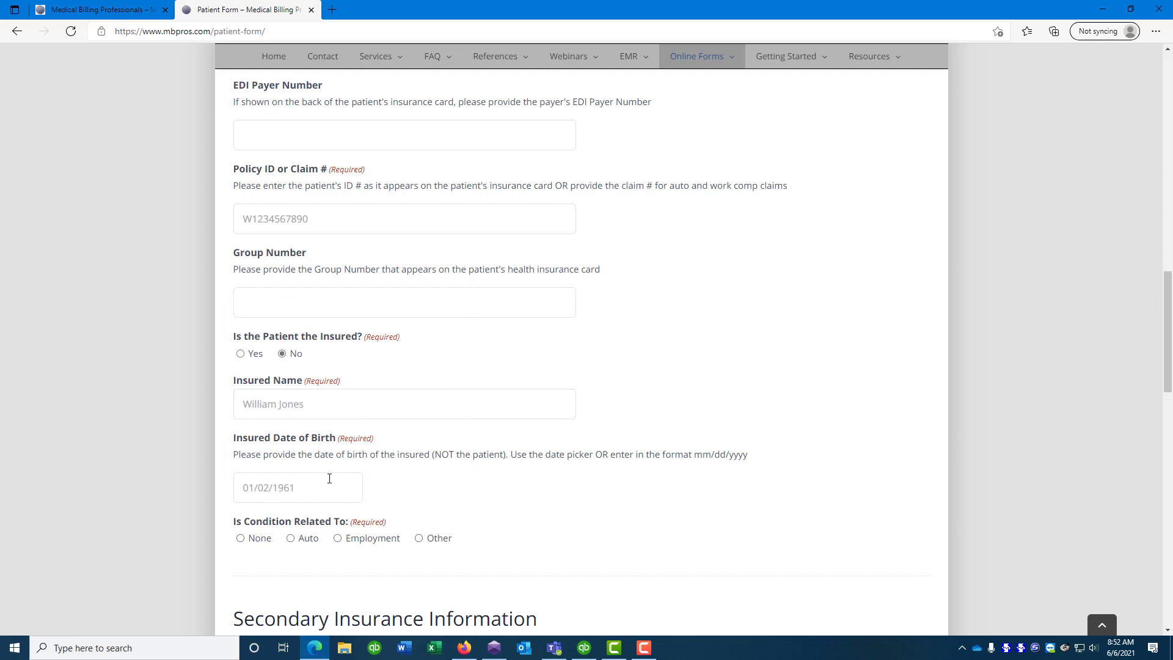
scroll(497, 471, "down", 2)
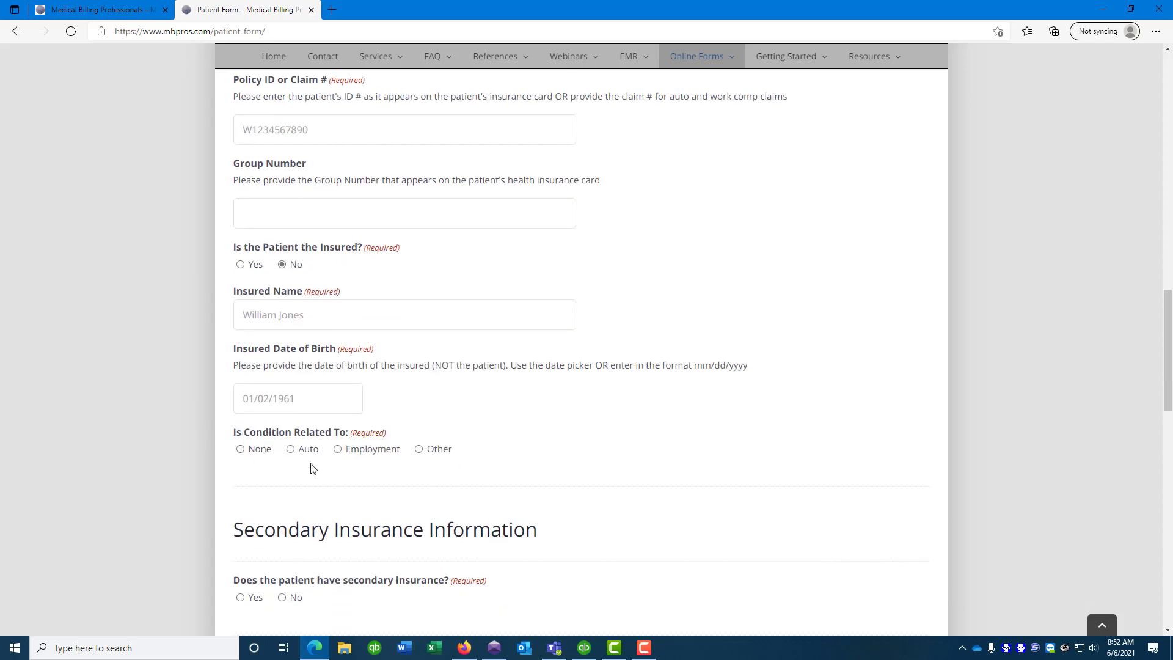
Set Is Condition Related To to None
left_click(291, 449)
scroll(525, 424, "down", 4)
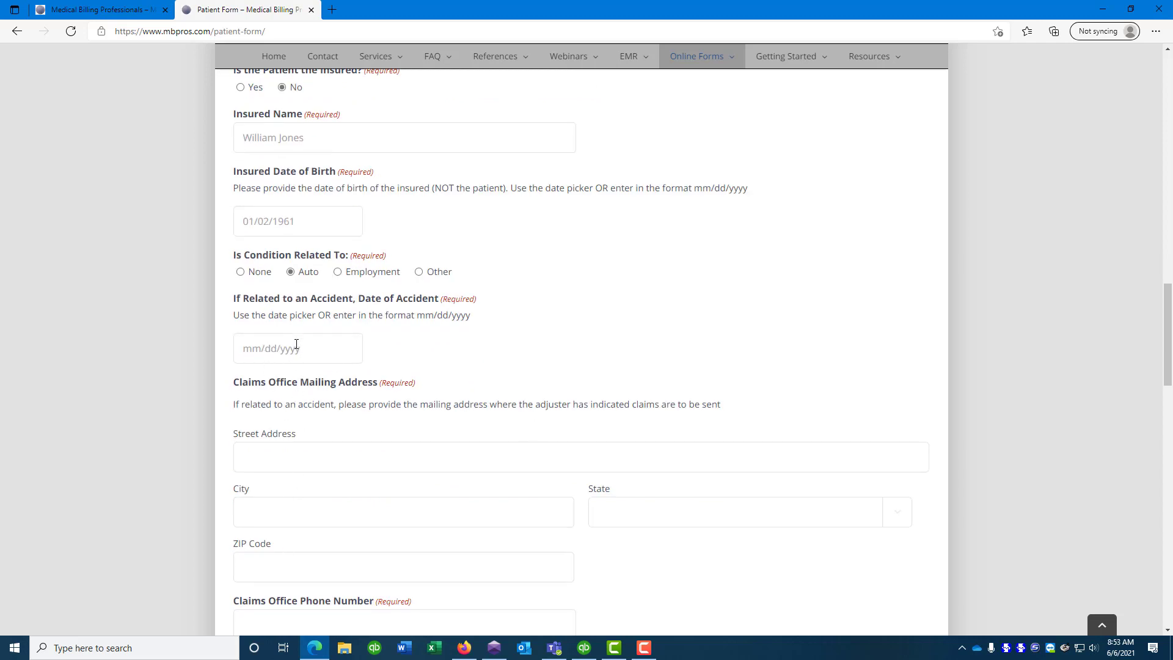
scroll(314, 440, "down", 3)
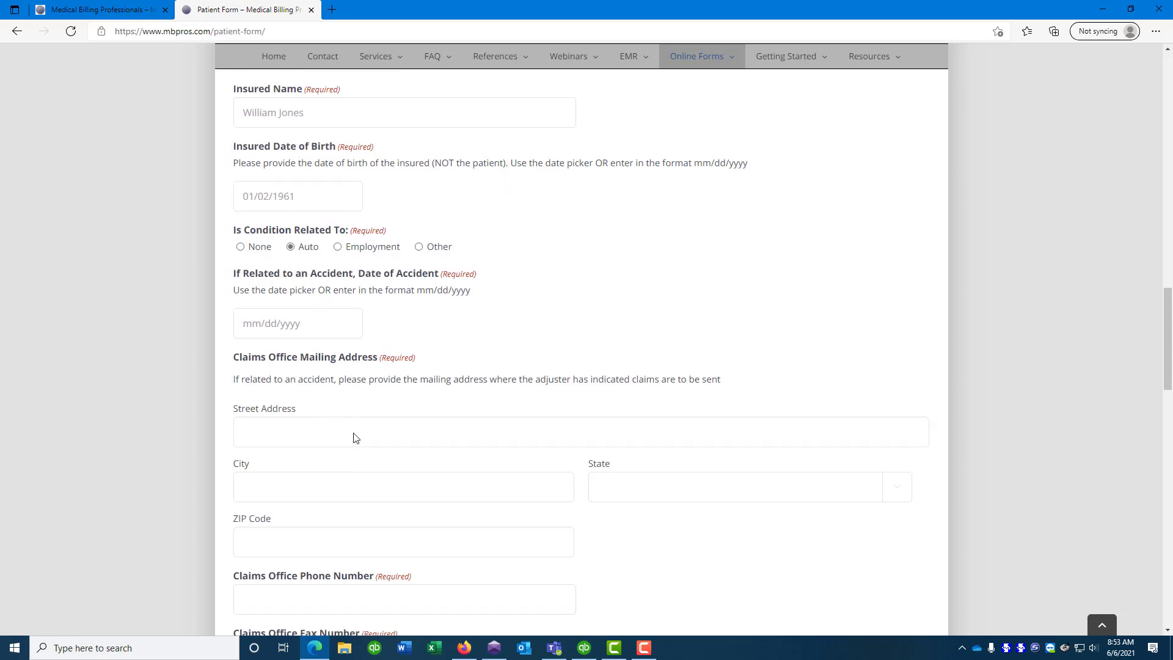
scroll(329, 482, "down", 3)
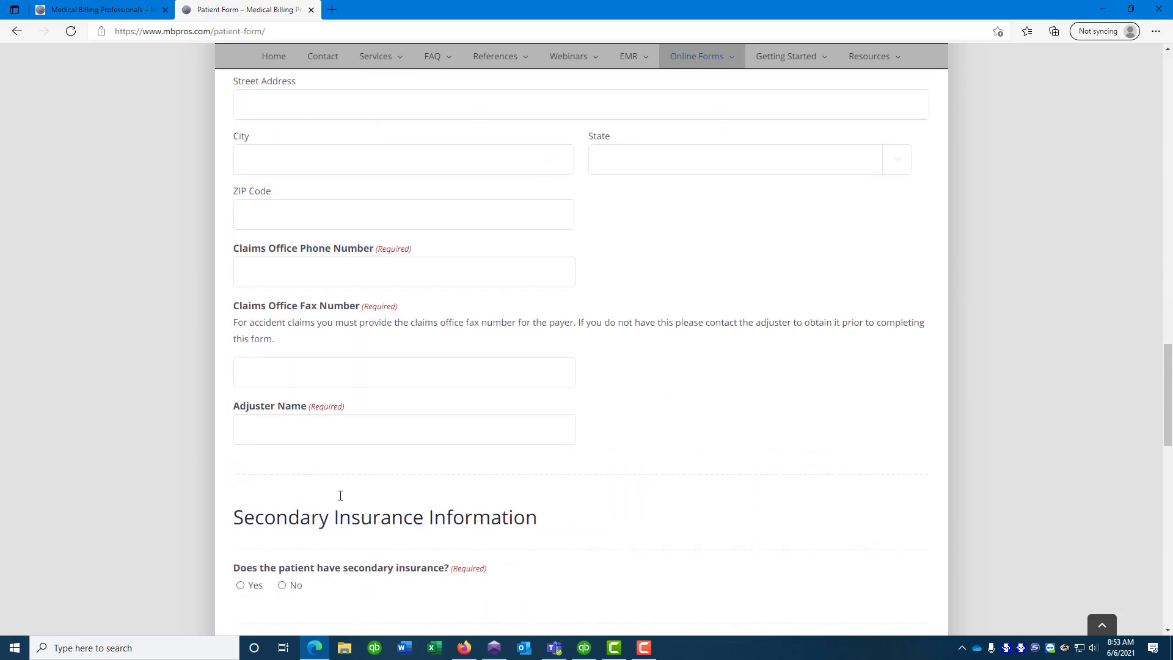
scroll(359, 415, "up", 12)
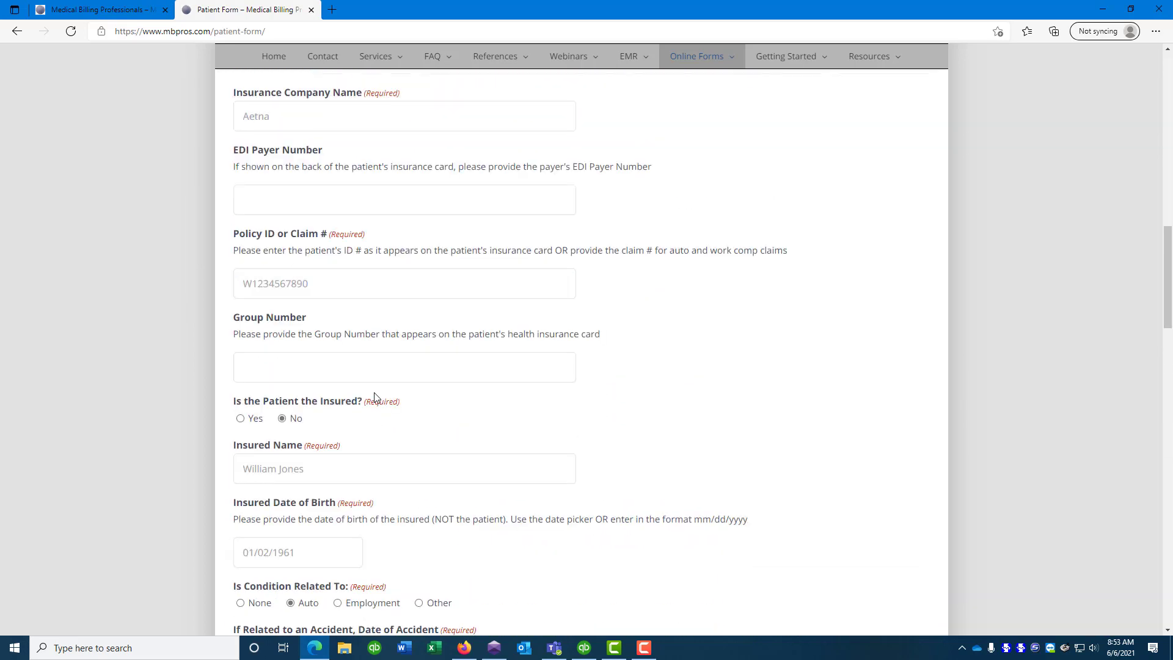
scroll(316, 469, "down", 3)
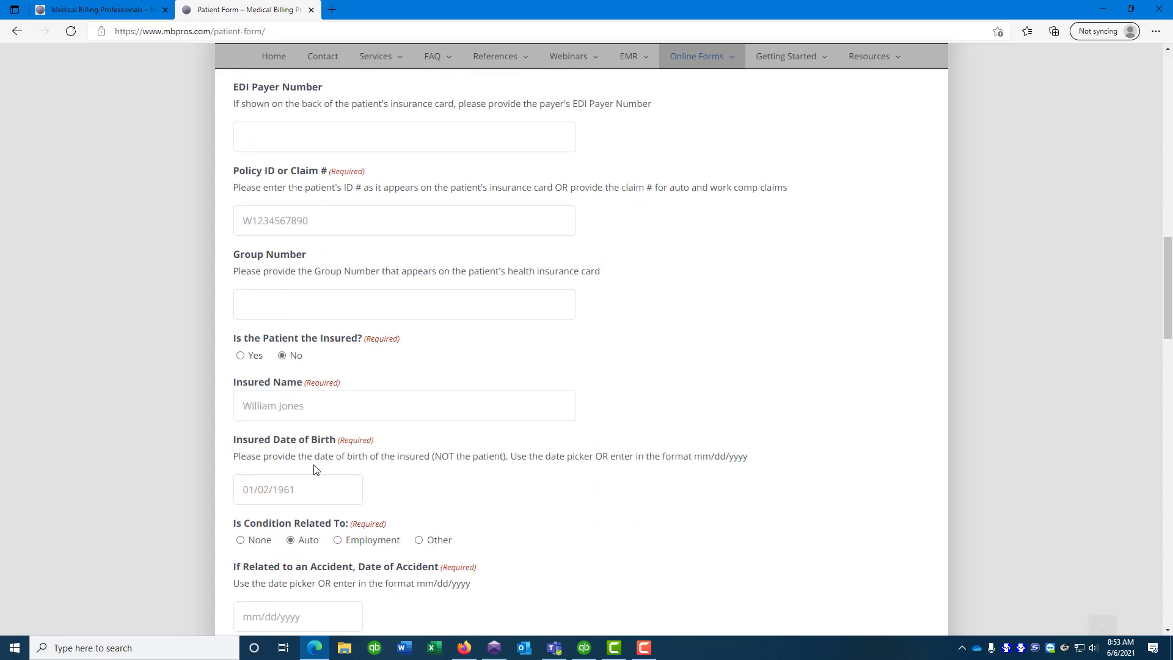
left_click(240, 449)
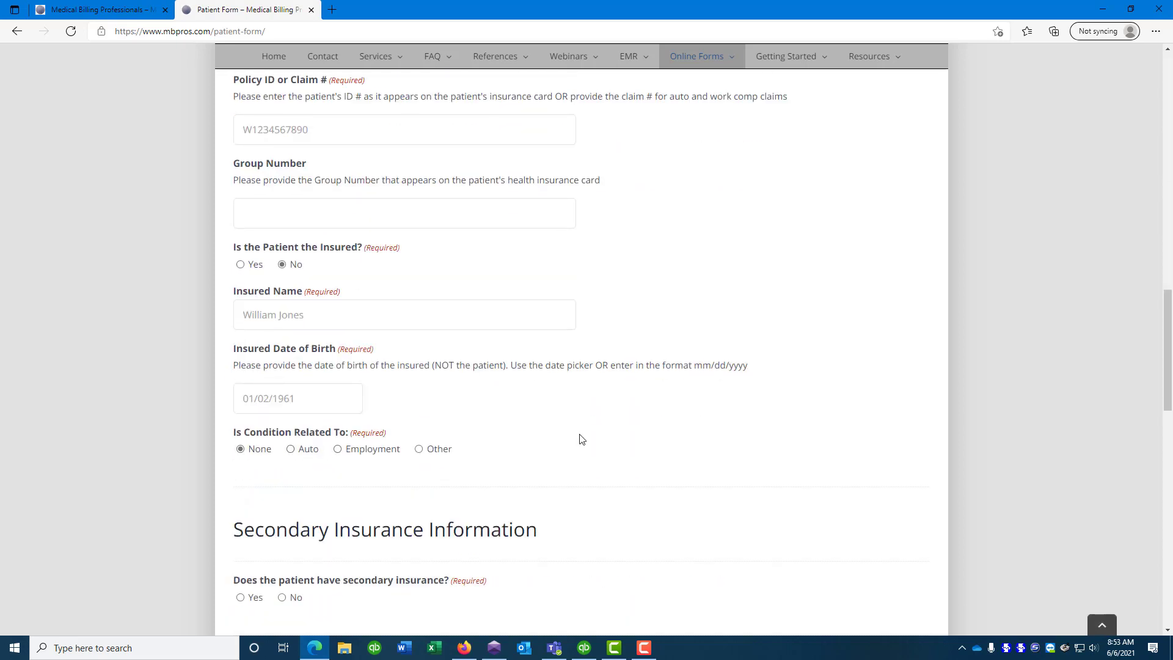
Answer No to whether the patient has secondary insurance
scroll(581, 438, "down", 2)
scroll(581, 437, "down", 2)
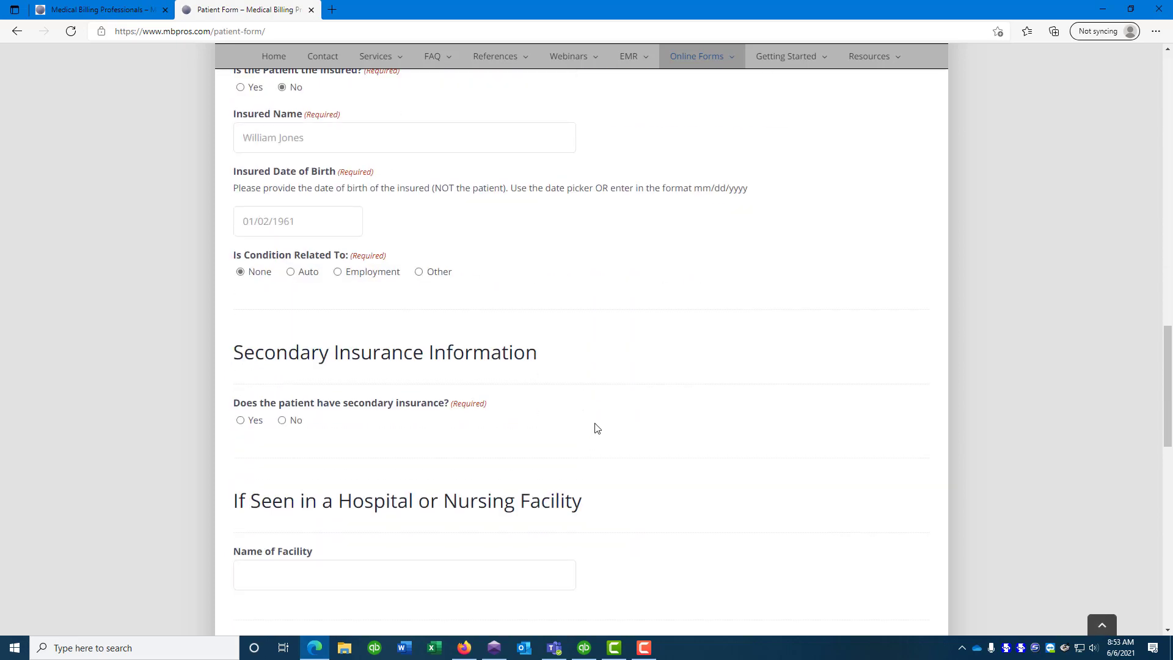
left_click(240, 421)
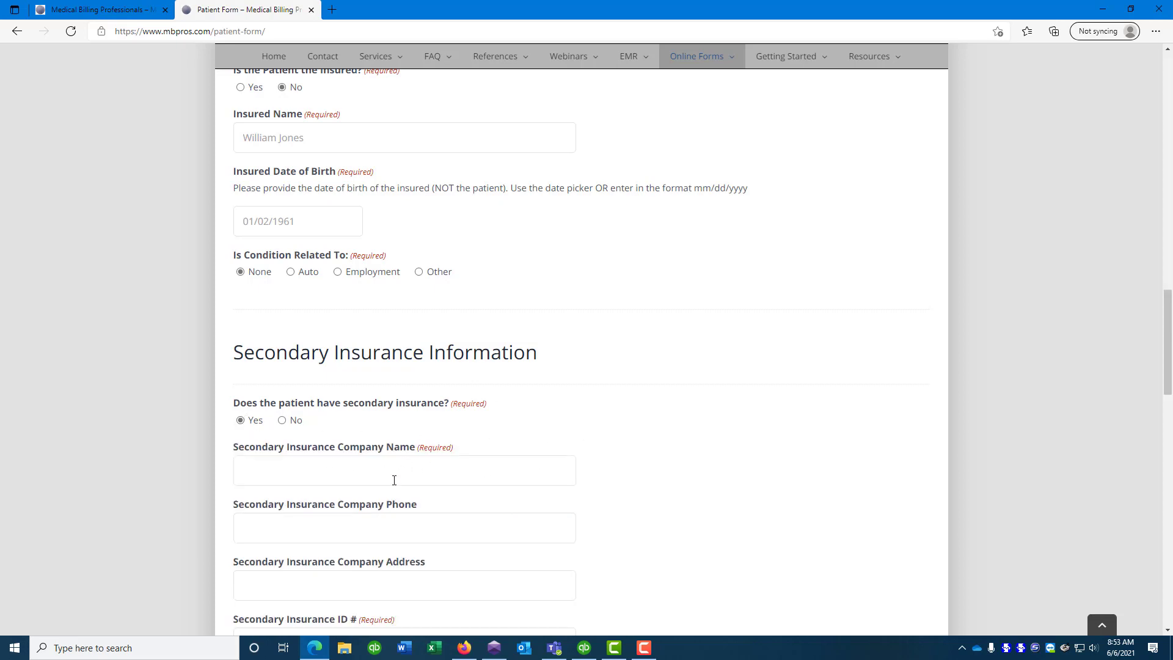
scroll(411, 507, "down", 3)
scroll(413, 503, "up", 1)
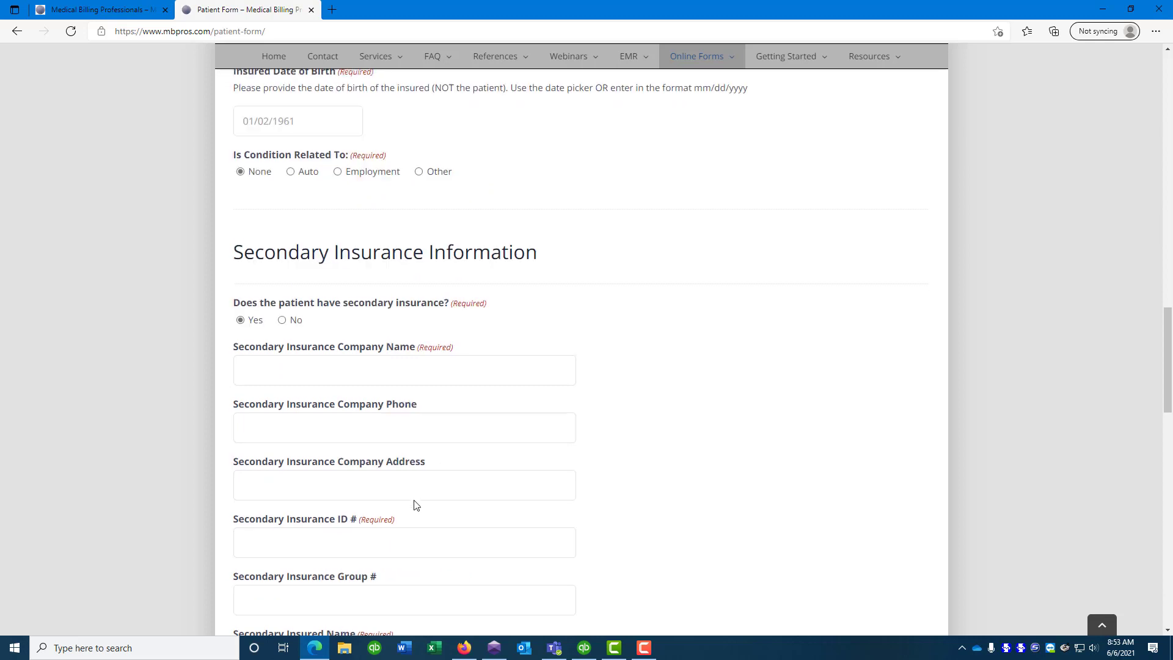
left_click(282, 332)
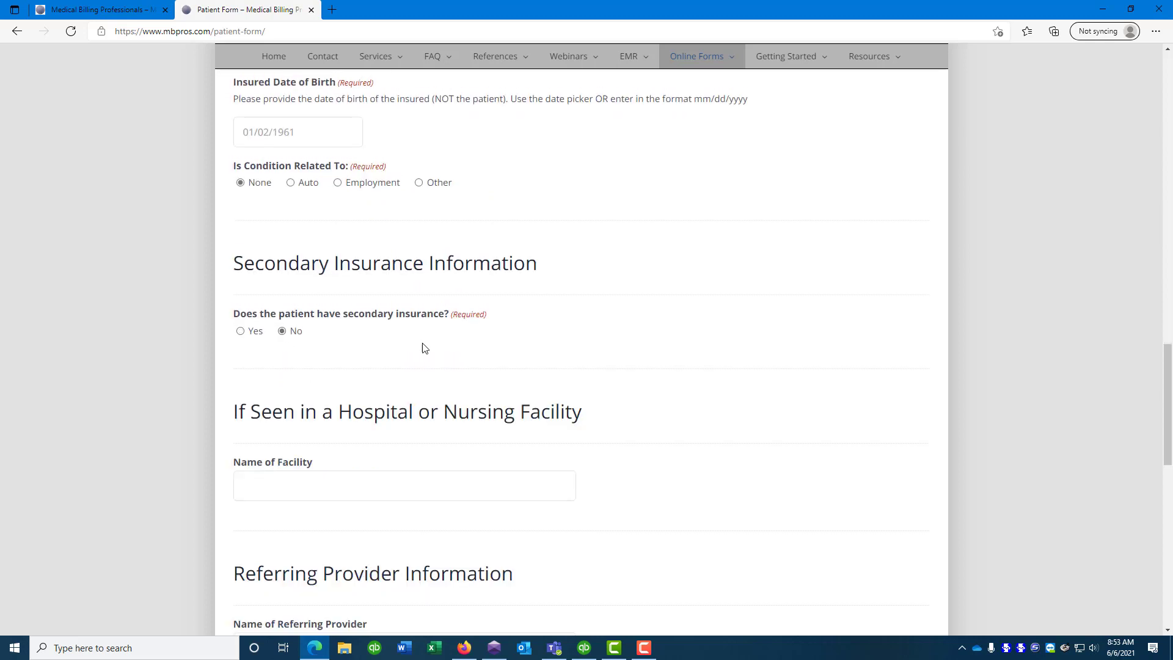
scroll(544, 374, "down", 1)
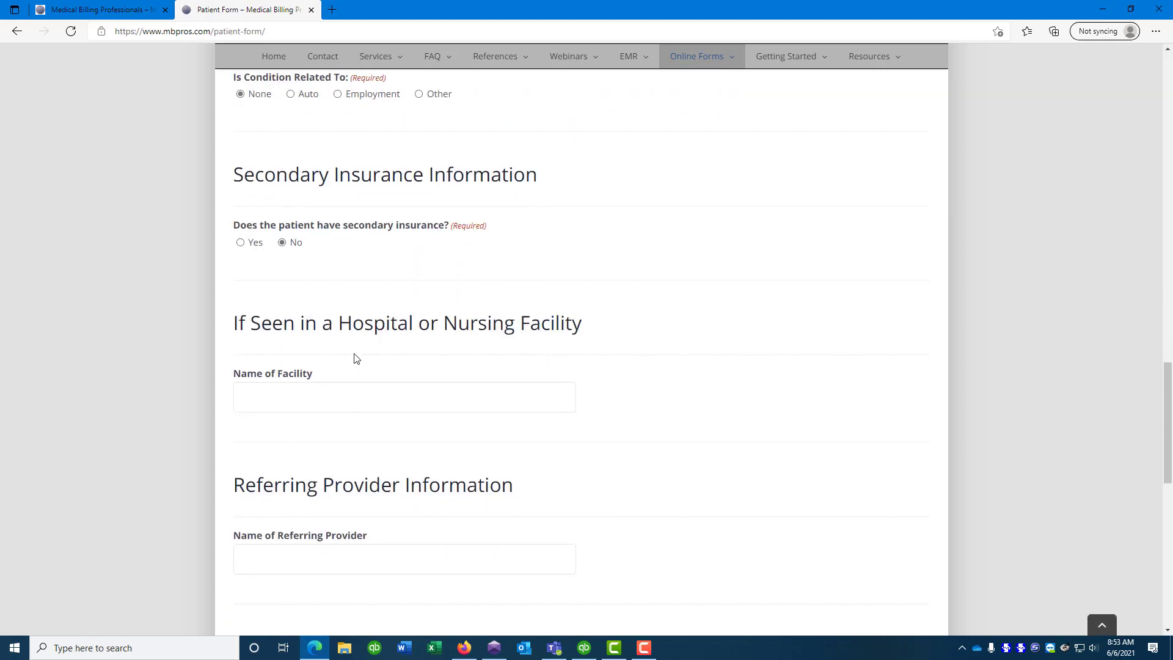
Leave the Facility Name field blank, clearing the test character entered
left_click(317, 400)
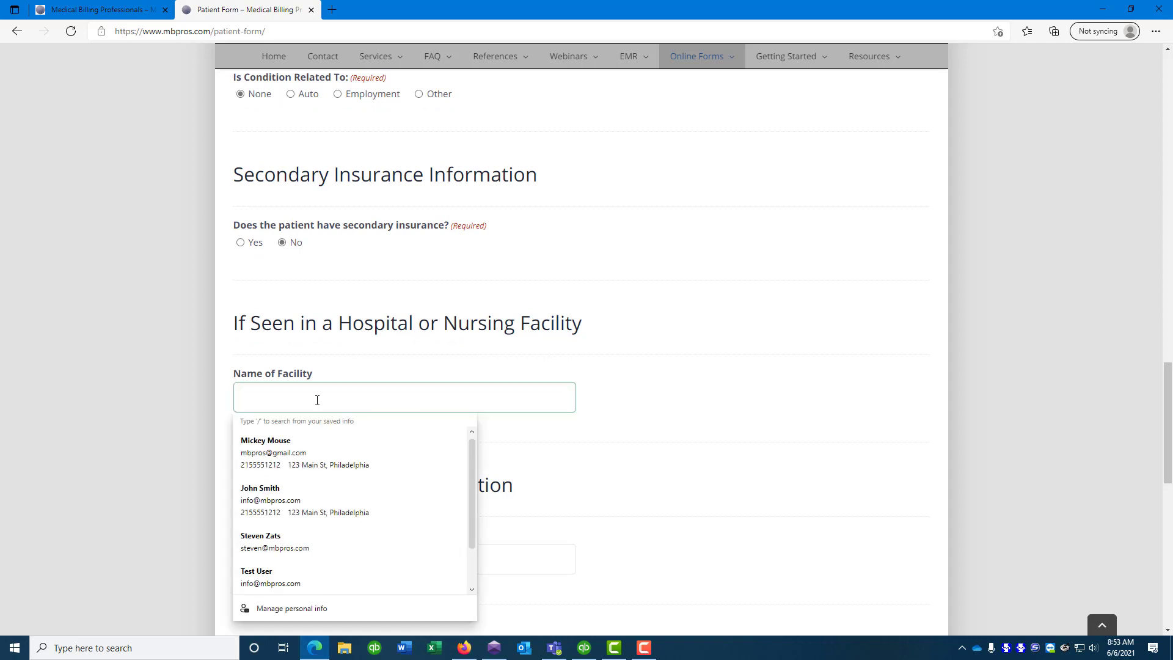
type("a")
key("Tab")
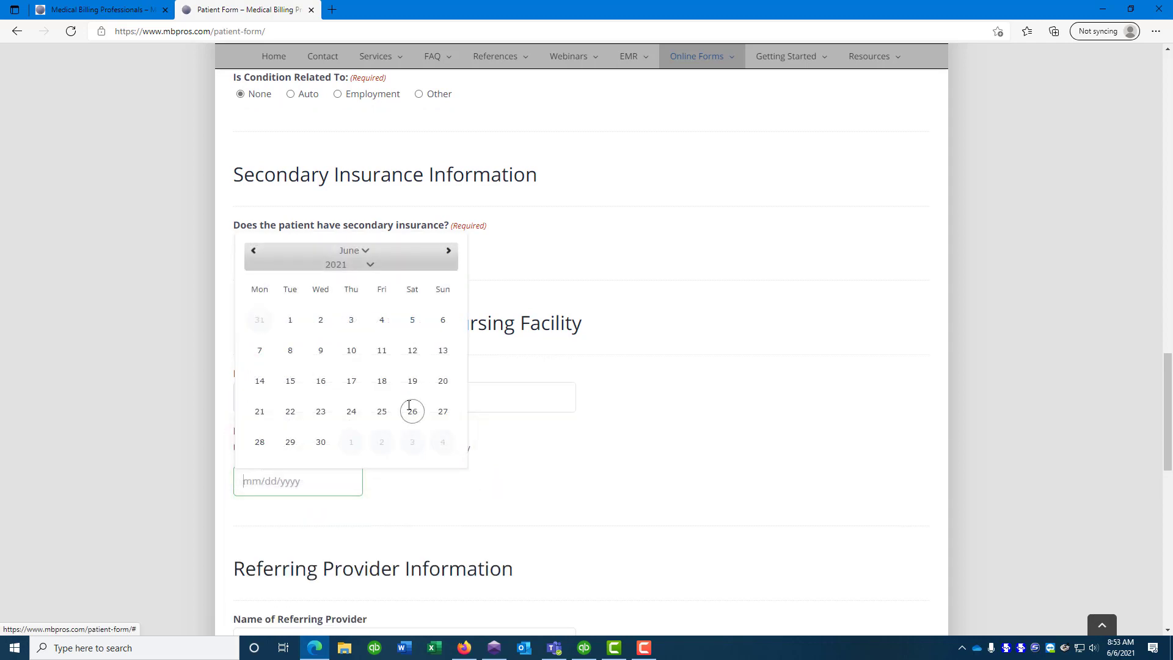
left_click(638, 409)
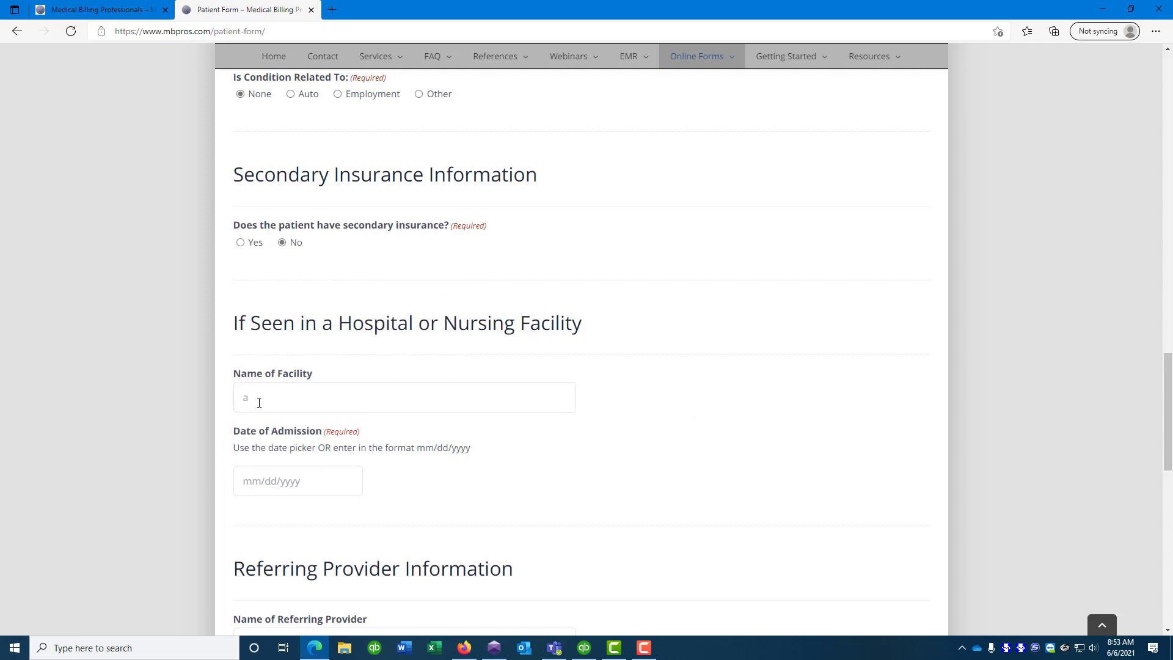
left_click(259, 400)
key("BackSpace")
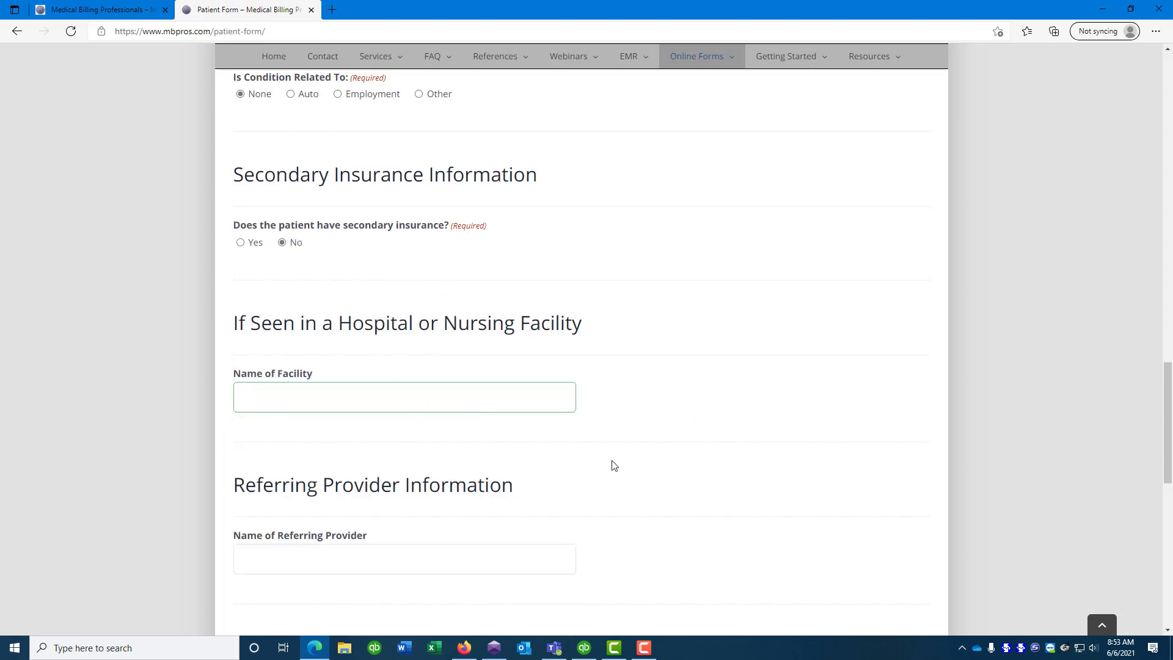
scroll(700, 458, "down", 3)
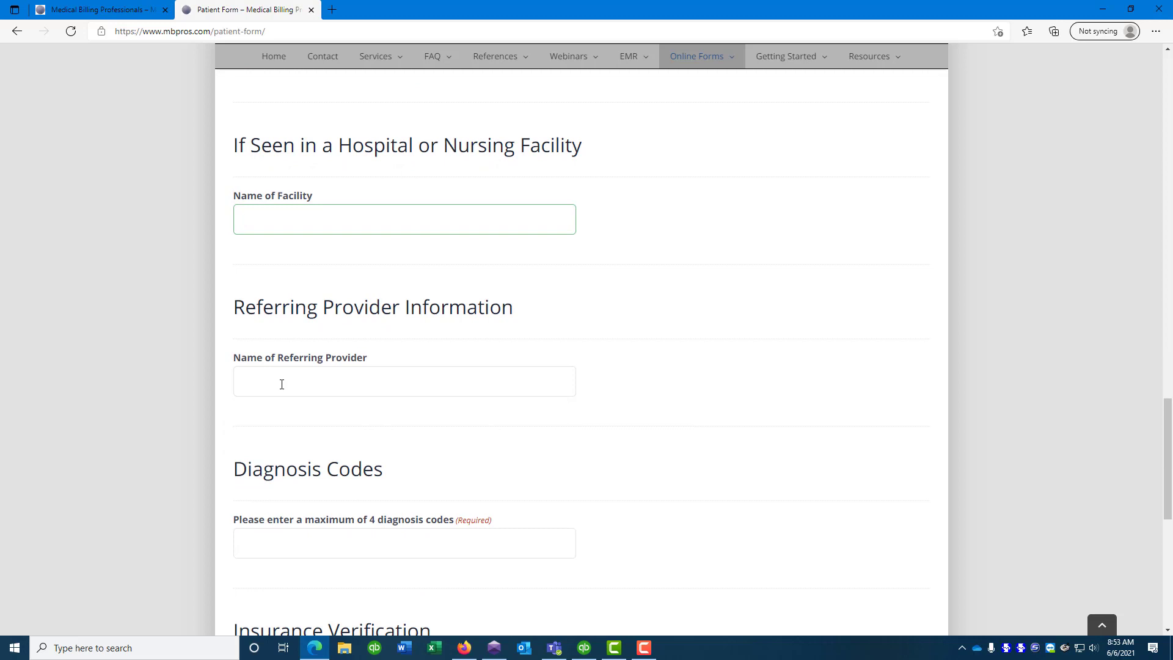
Leave the Referring Provider name blank, clearing the test character entered
left_click(282, 382)
type("a")
key("Tab")
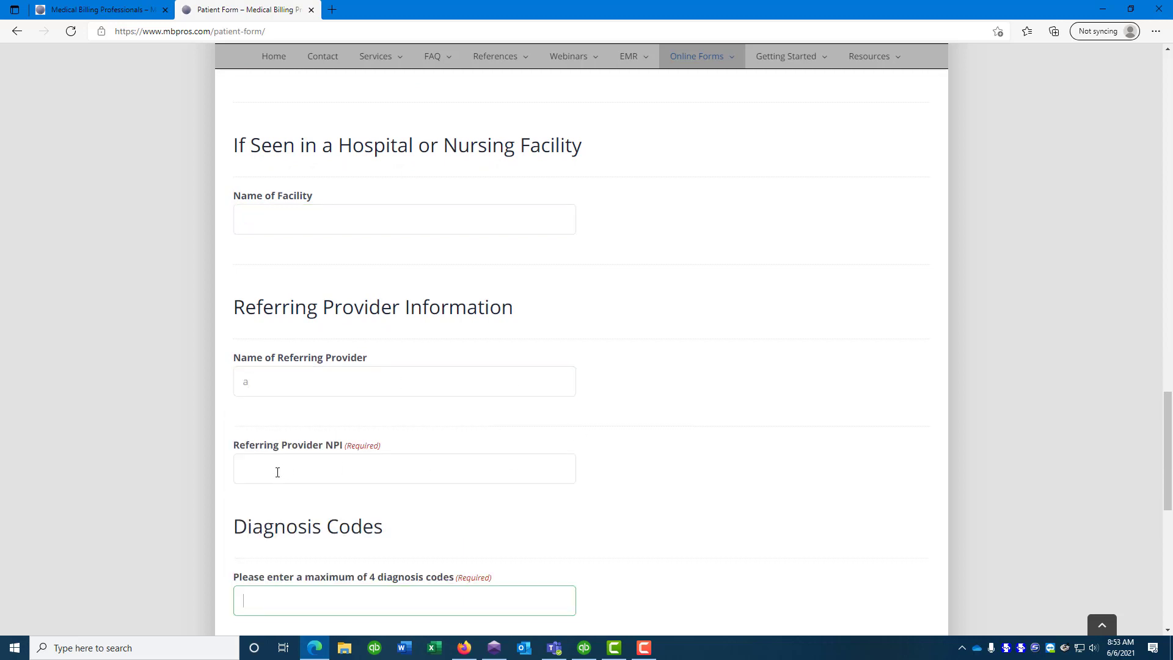
left_click(283, 377)
key("BackSpace")
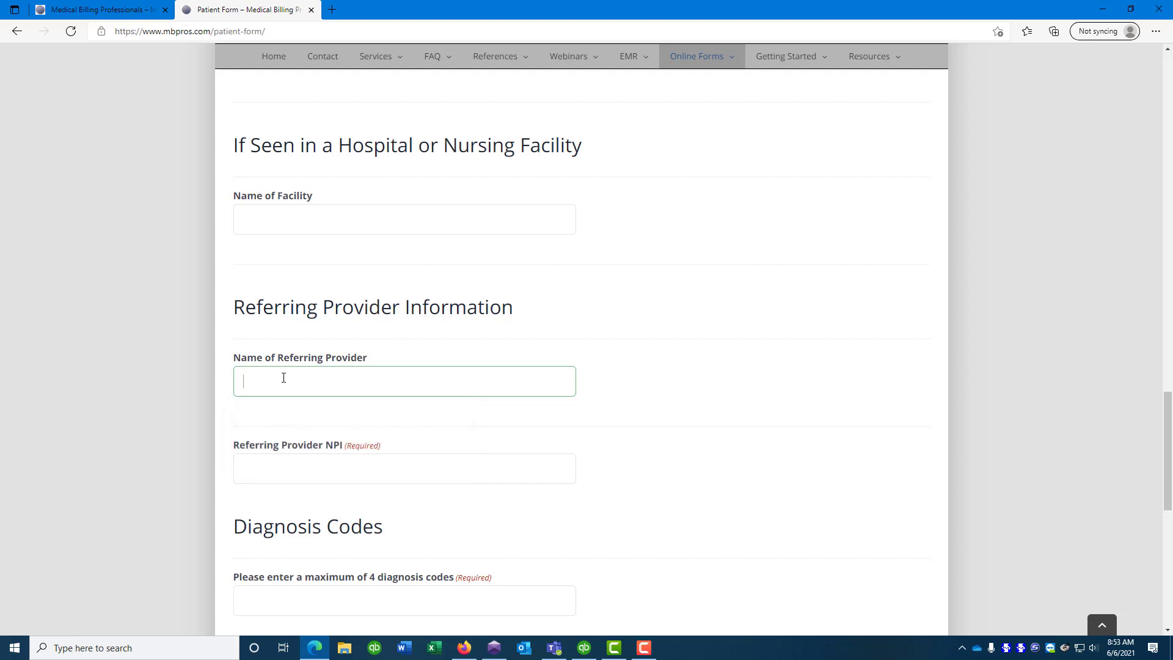
scroll(544, 445, "down", 2)
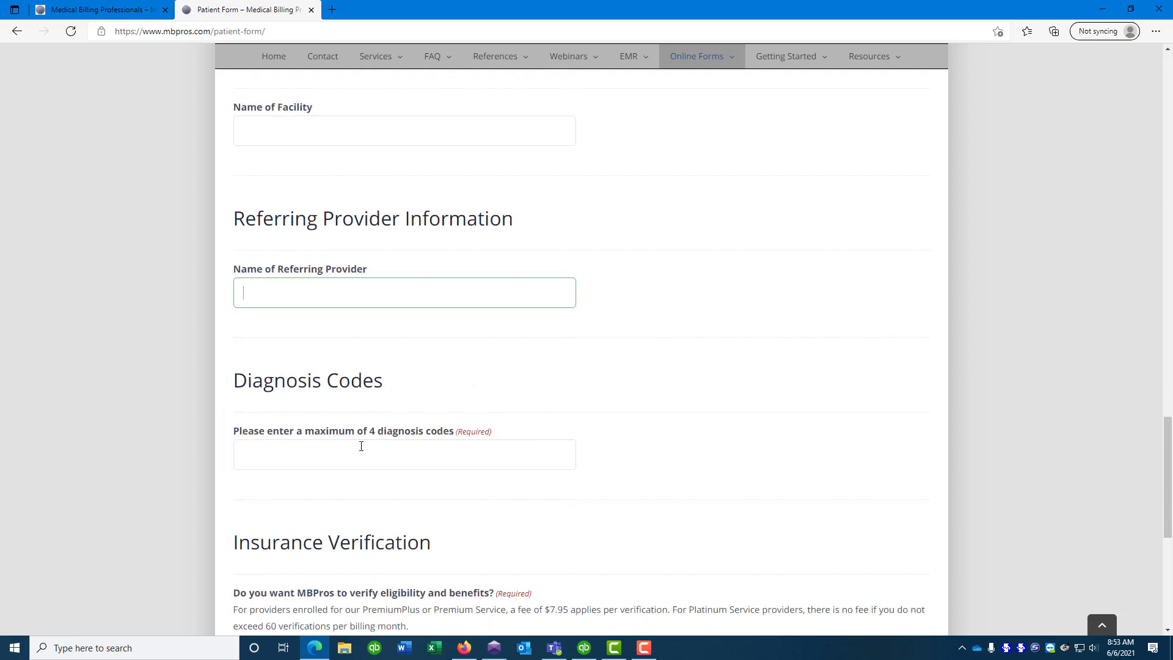
Enter diagnosis codes F33.1, F40.10, F42.9 and scroll down to Additional Information
left_click(359, 455)
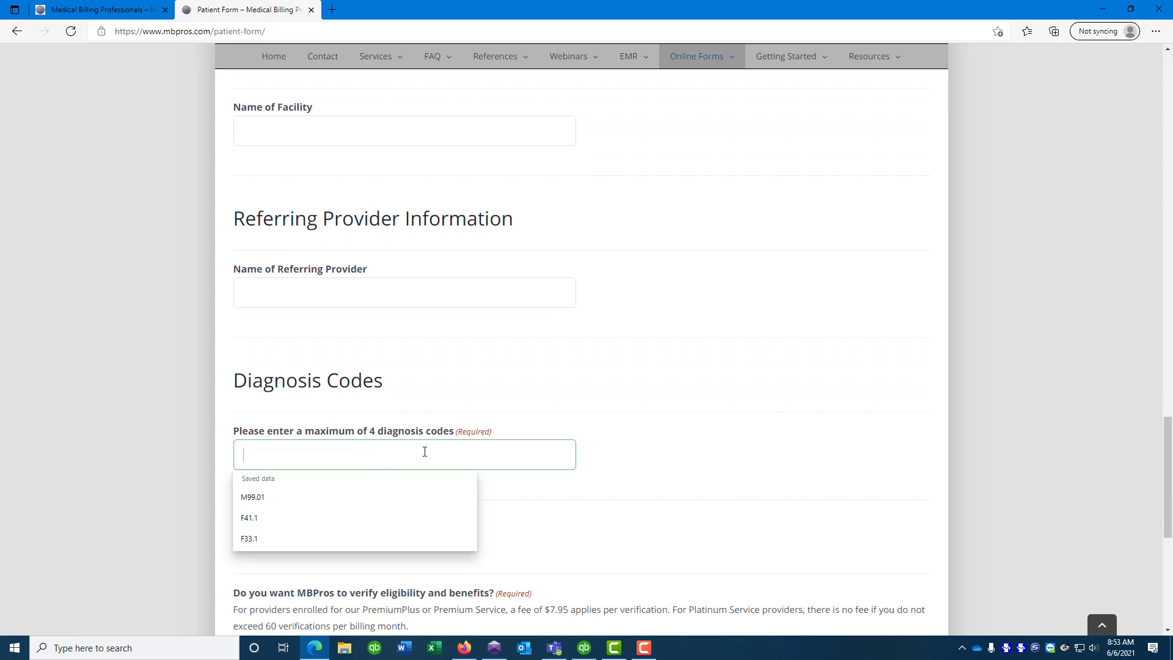
type("F33.1, ")
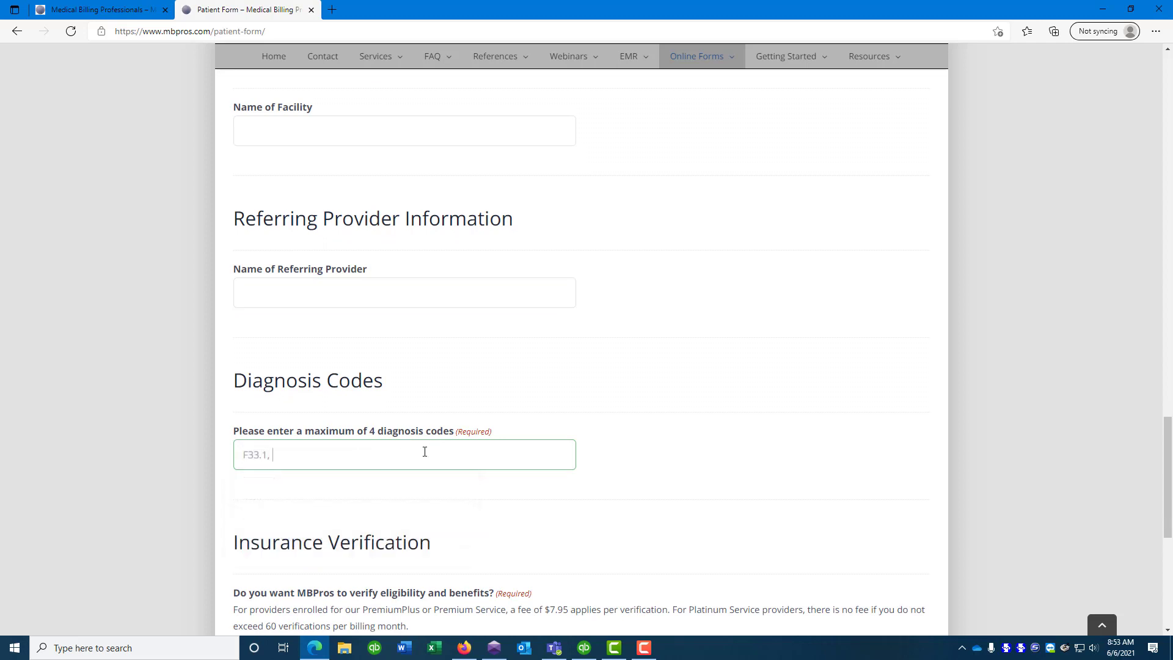
type("F40.10, F42.9")
scroll(652, 384, "down", 1)
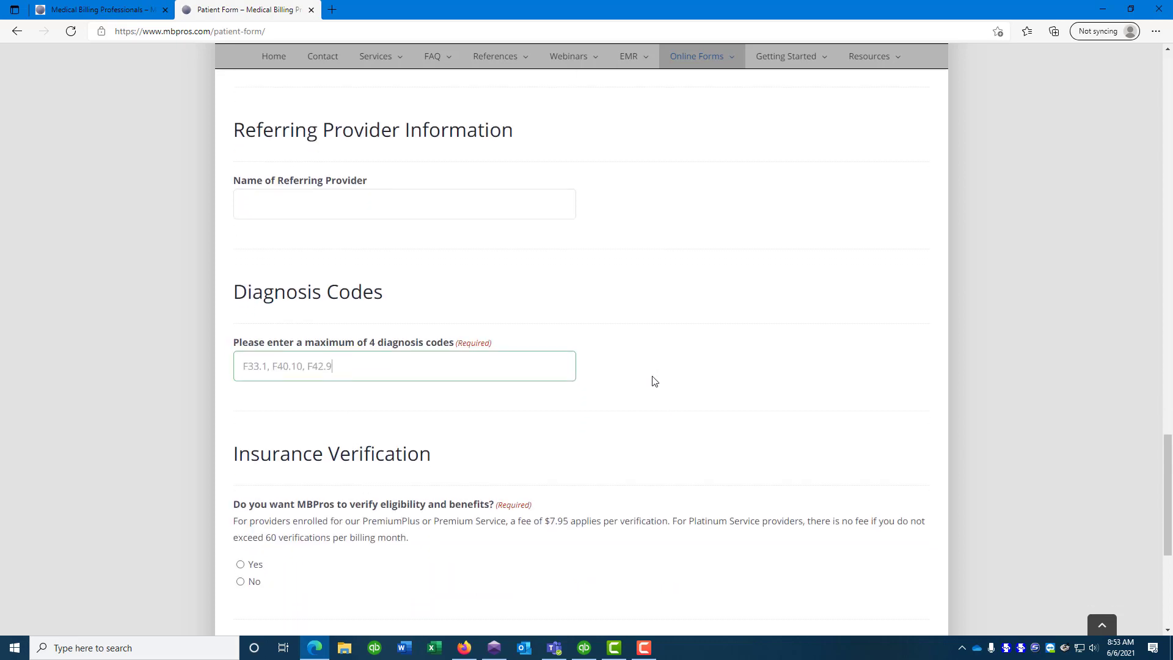
scroll(653, 381, "down", 1)
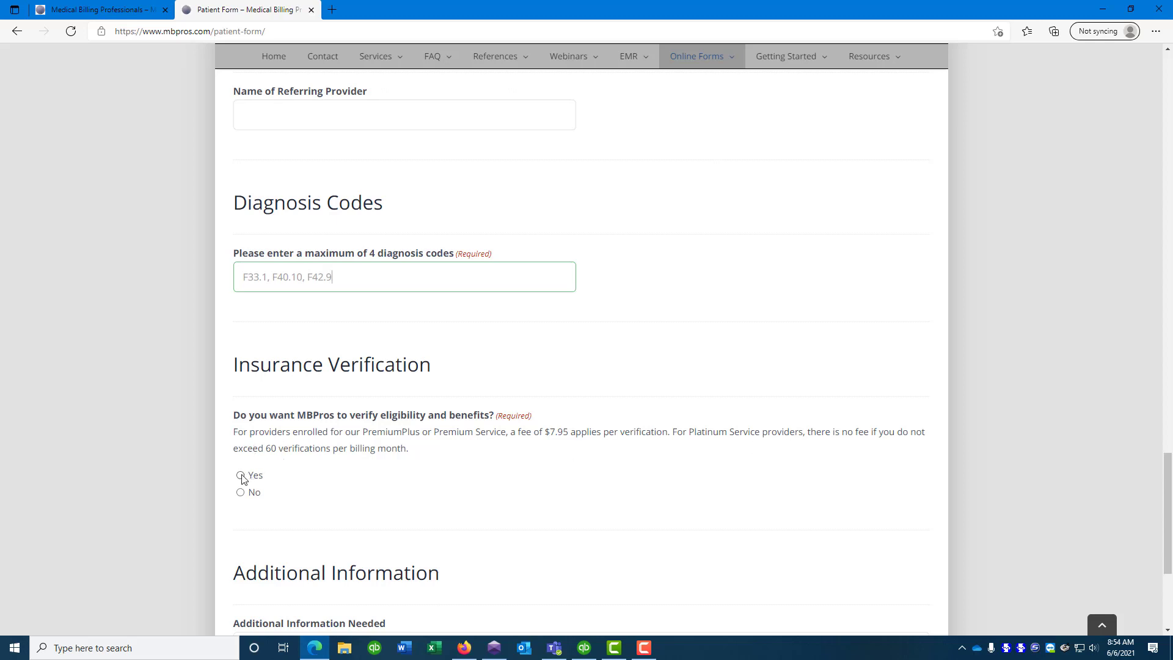
scroll(462, 463, "down", 3)
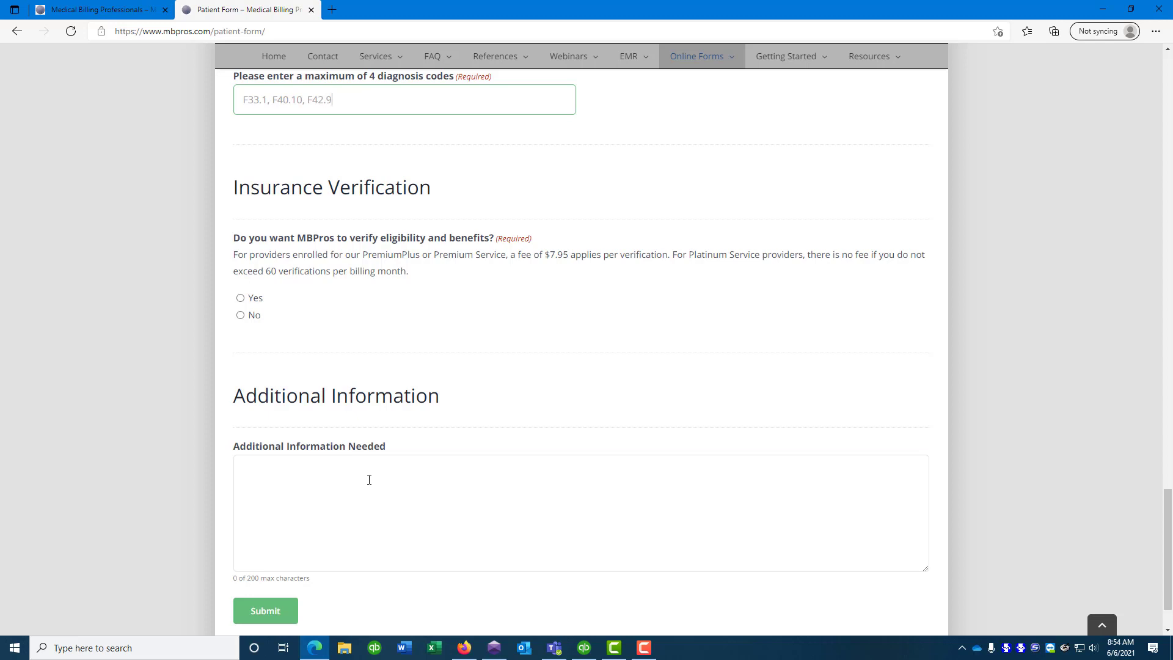
Write an Additional Information note with the authorization number for 20 visits from 6/1/21 through 5/31/22
left_click(369, 480)
type("Auth #")
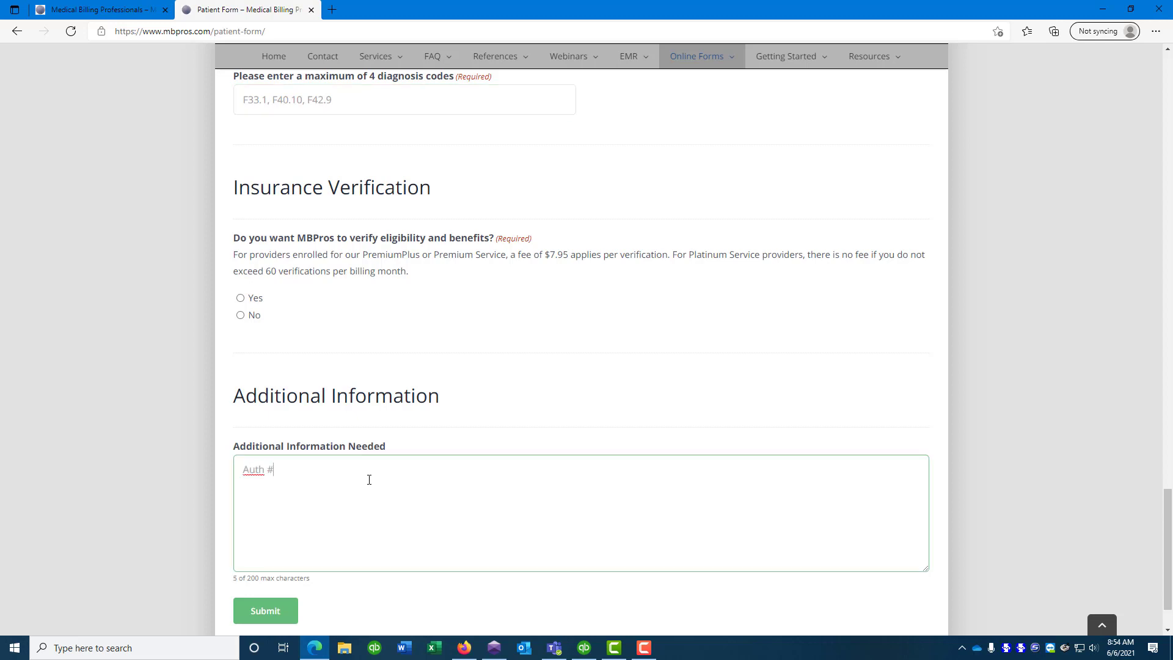
type(" 12345 for 20 visits from 6/1/2")
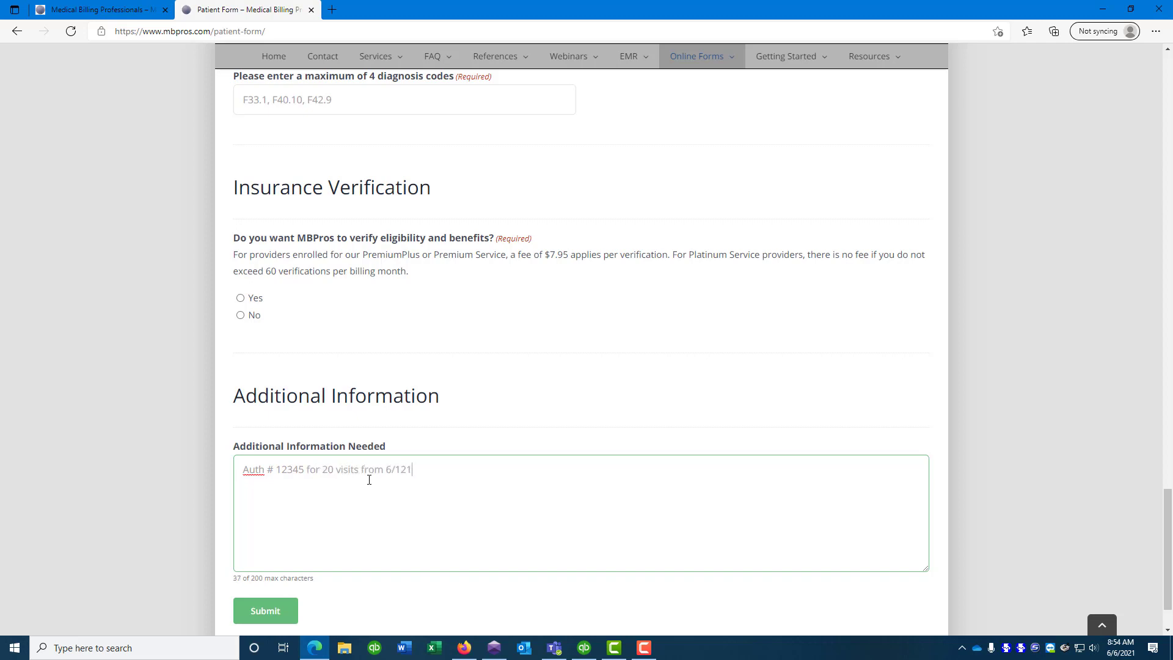
type("1 through 5/31/22")
Try submitting the form, then answer No to the flagged eligibility verification question
left_click(265, 610)
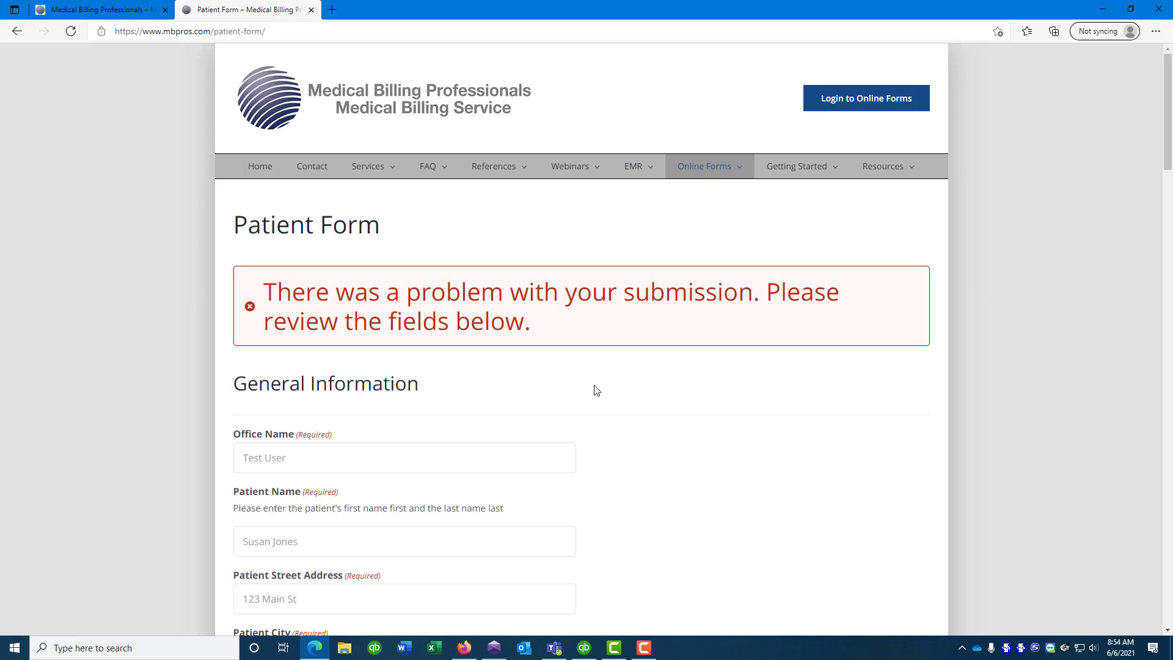
scroll(482, 391, "down", 8)
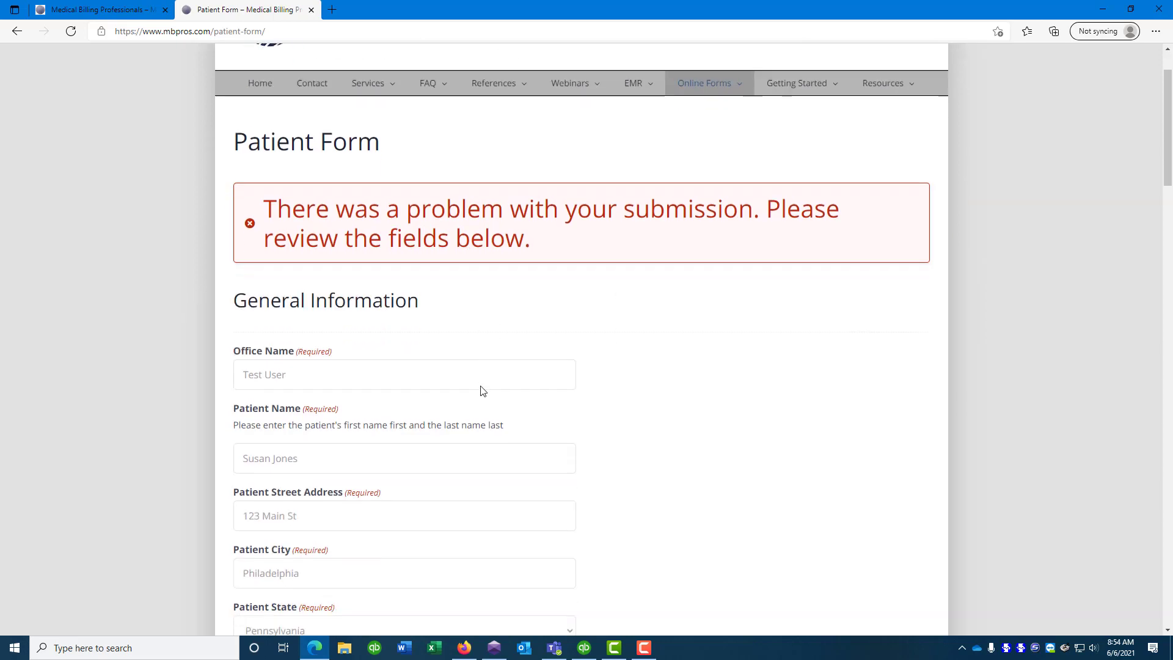
scroll(481, 386, "down", 15)
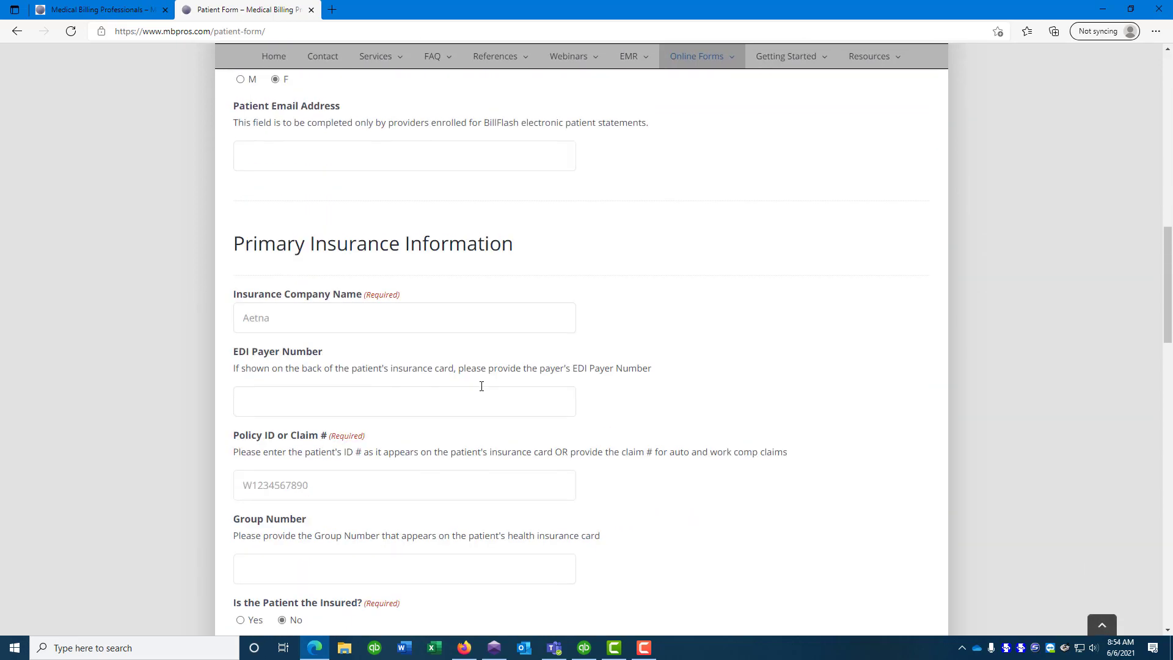
scroll(482, 386, "down", 8)
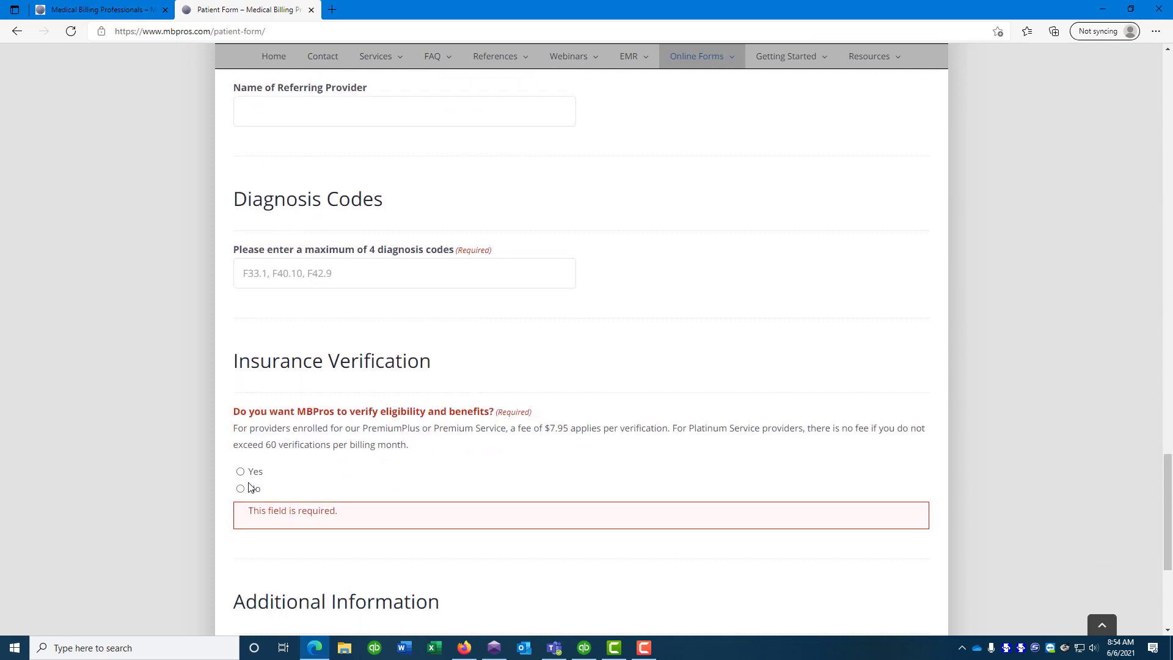
left_click(240, 489)
scroll(395, 459, "down", 5)
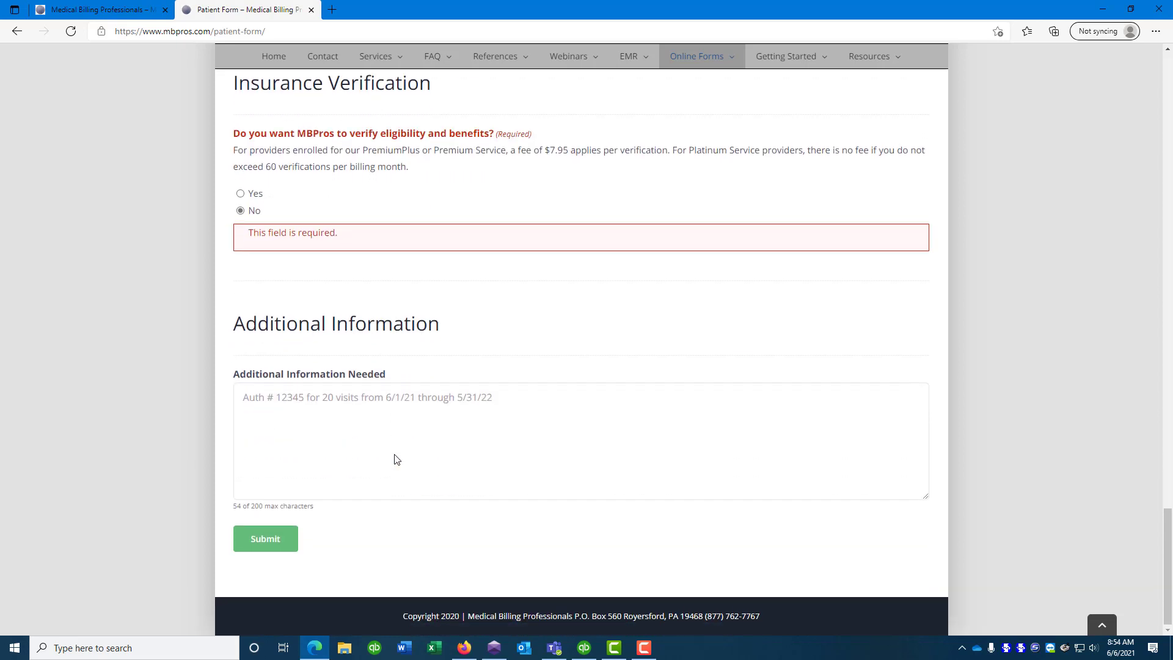
Resubmit the completed Patient Form to reach the Thank you page
left_click(265, 545)
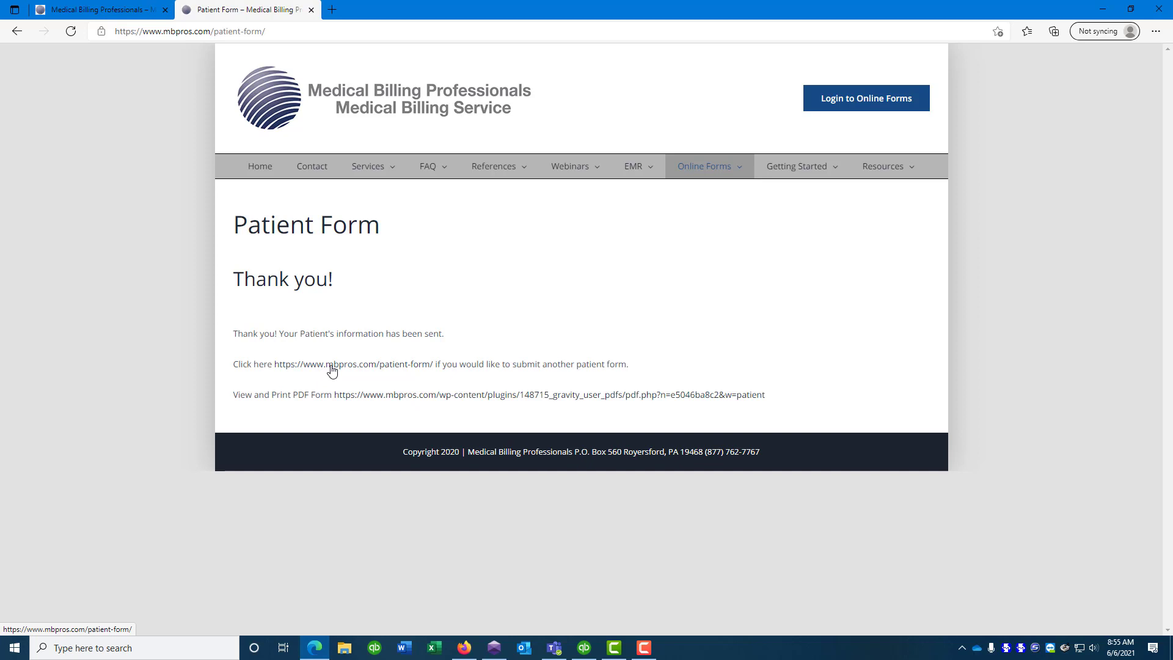
left_click(411, 400)
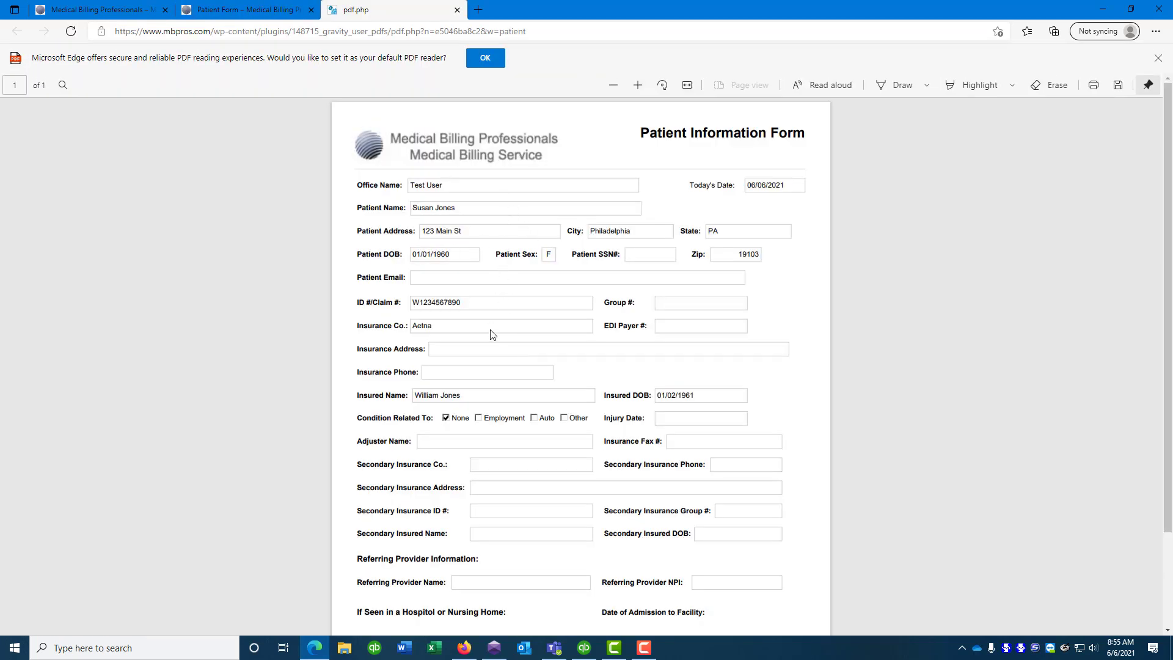
scroll(490, 332, "down", 2)
scroll(490, 330, "up", 1)
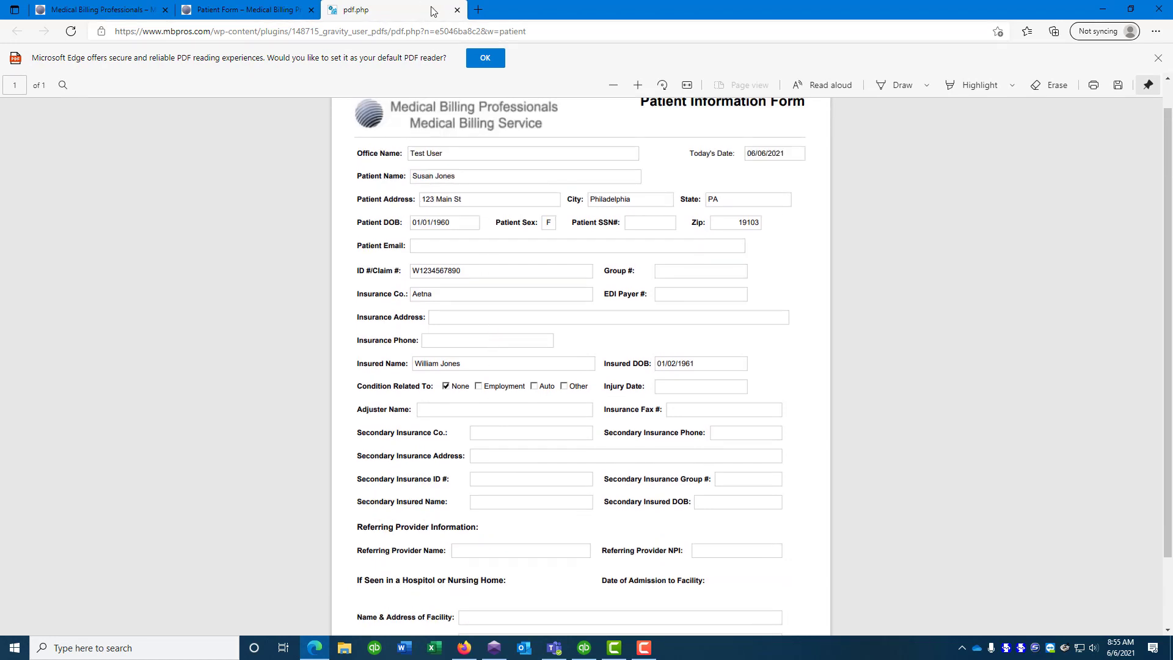
left_click(457, 10)
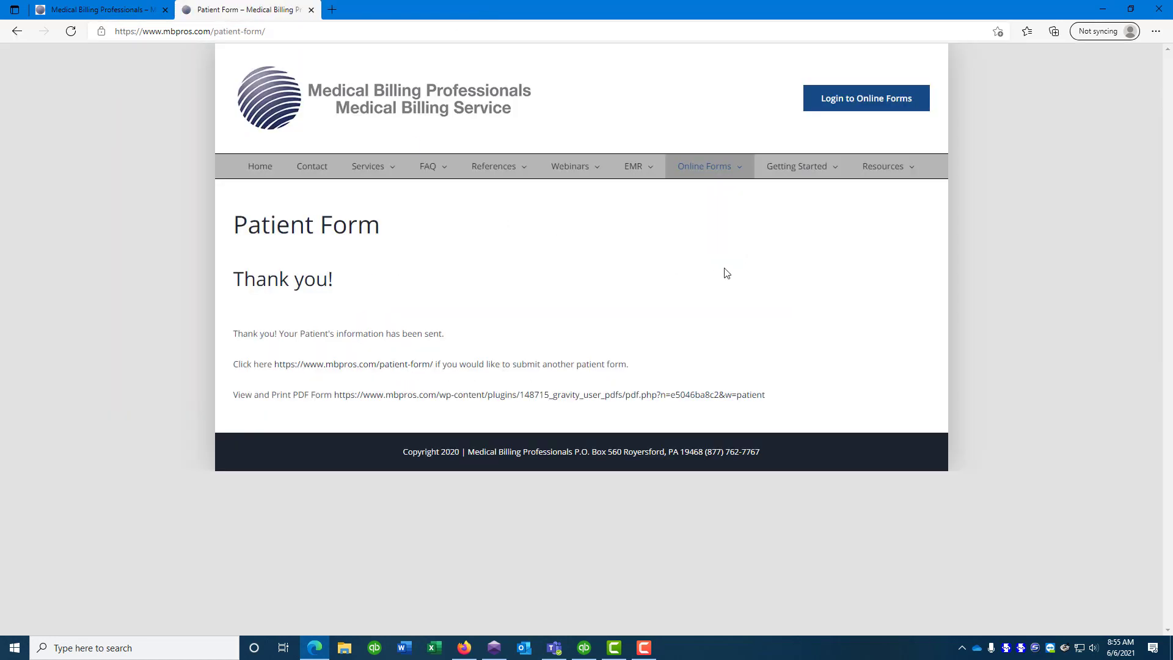
Open the Billing Form from the Online Forms menu
mouse_move(713, 176)
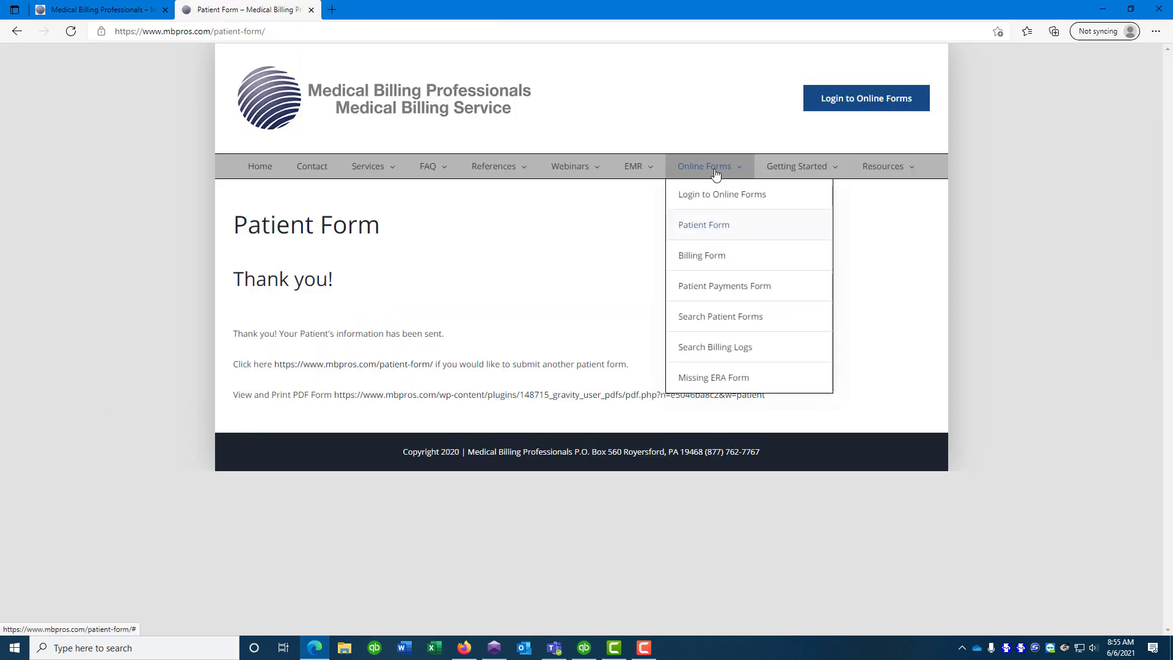
left_click(709, 257)
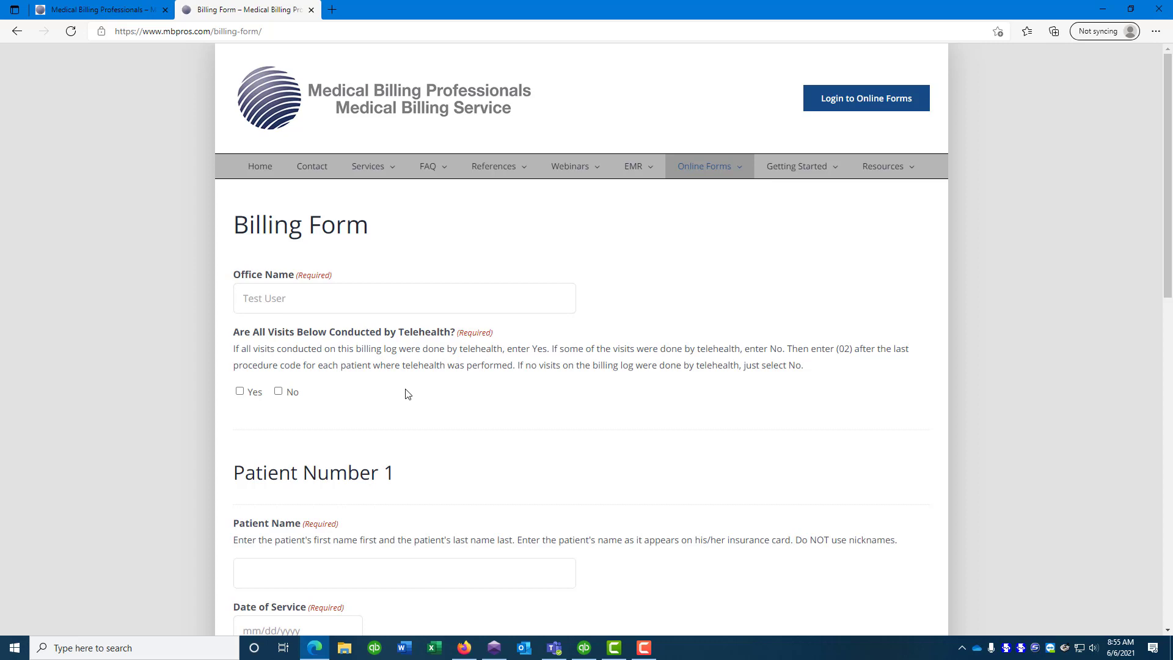
Answer No to all visits being telehealth and enter the first patient's name
scroll(370, 394, "down", 1)
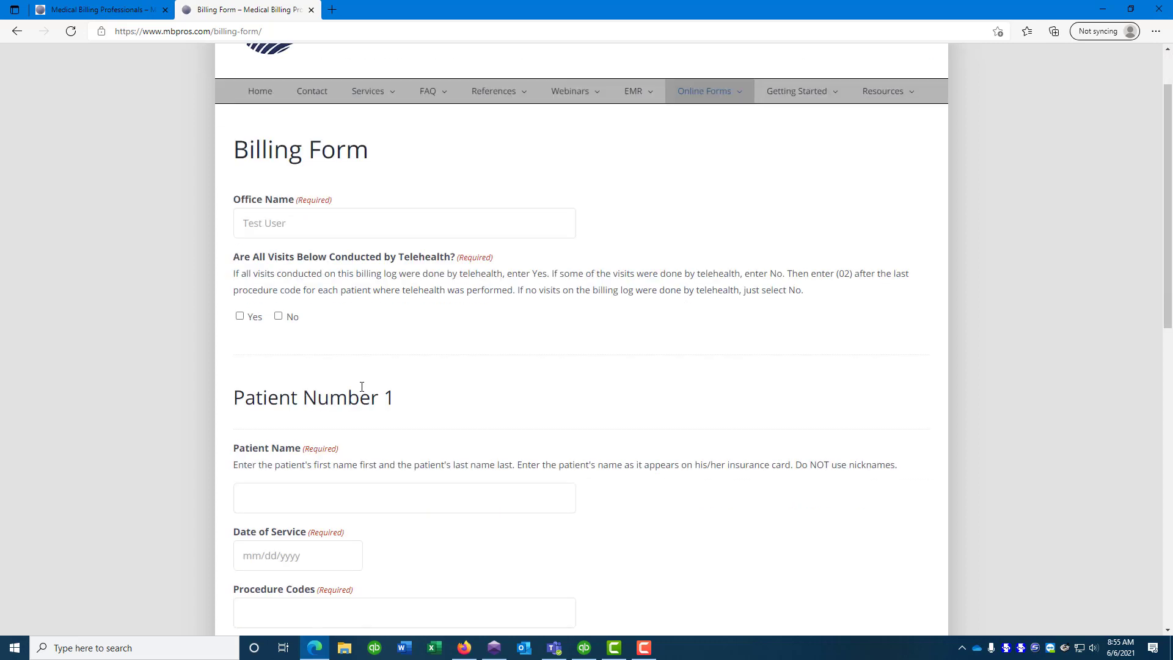
left_click(279, 303)
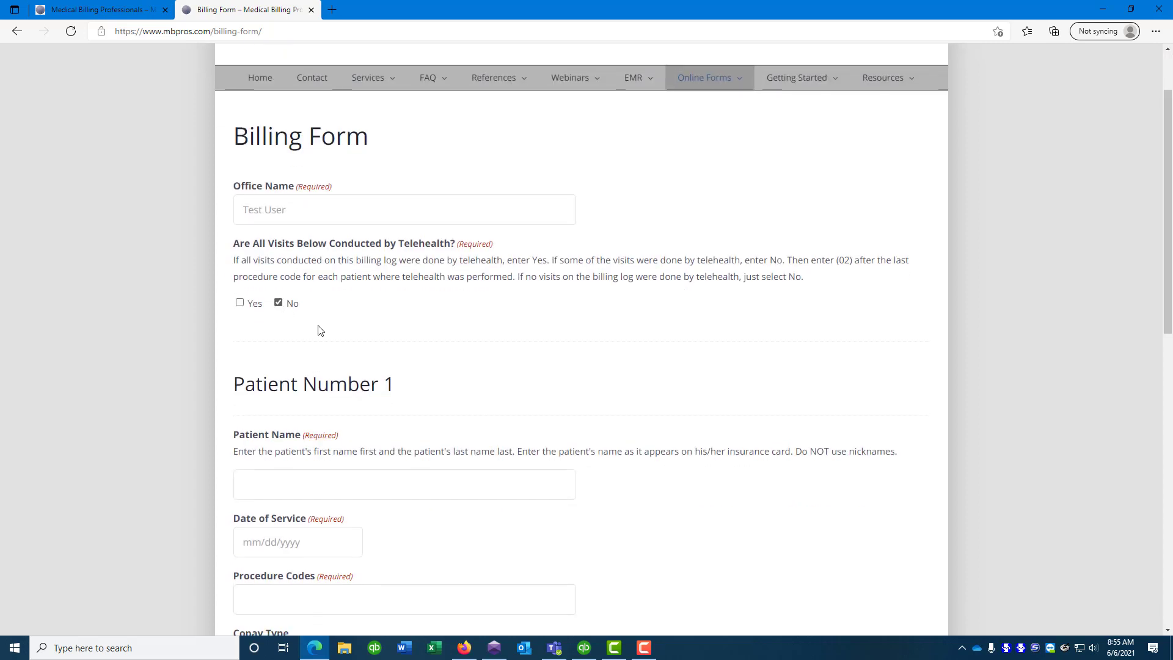
left_click(330, 481)
type("john")
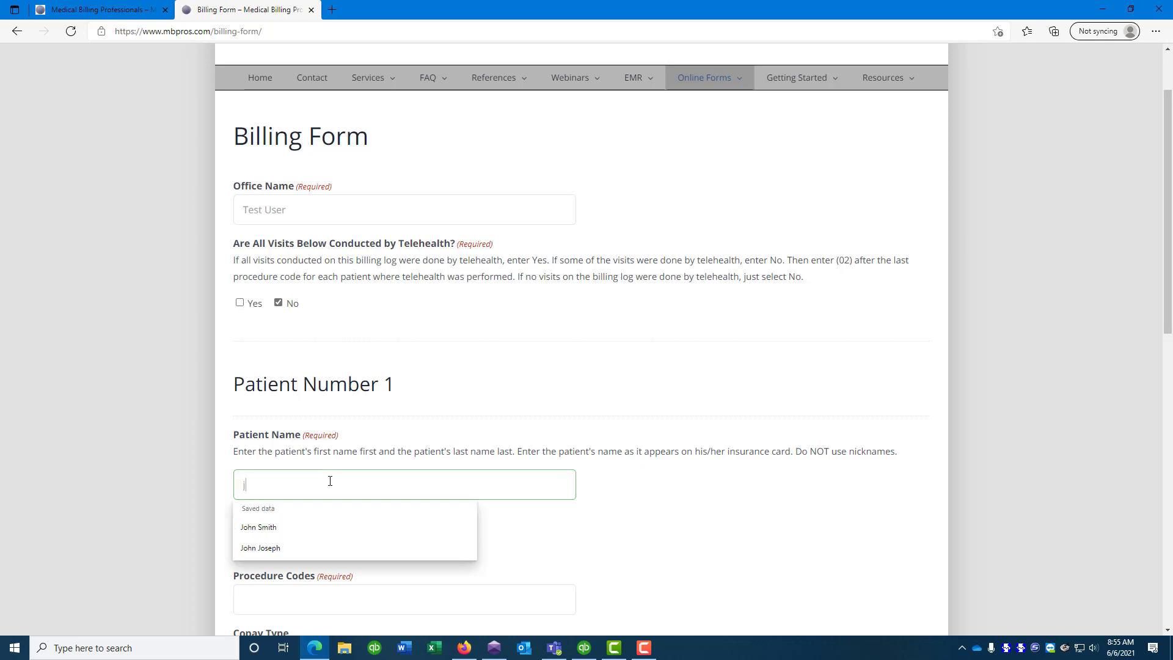
key("BackSpace")
key("BackSpace")
key("BackSpace")
key("BackSpace")
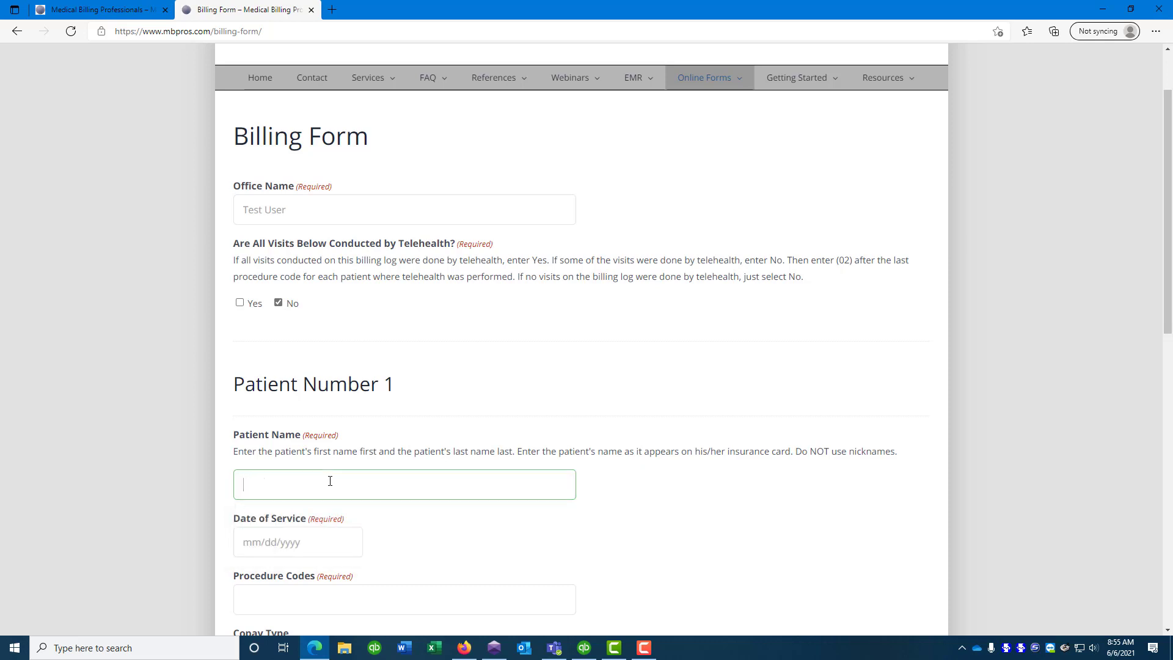
type("John Smit")
Give patient 1 date of service 06/05/2021, procedure code 90834 and a Cash copay of 10.00
key("Tab")
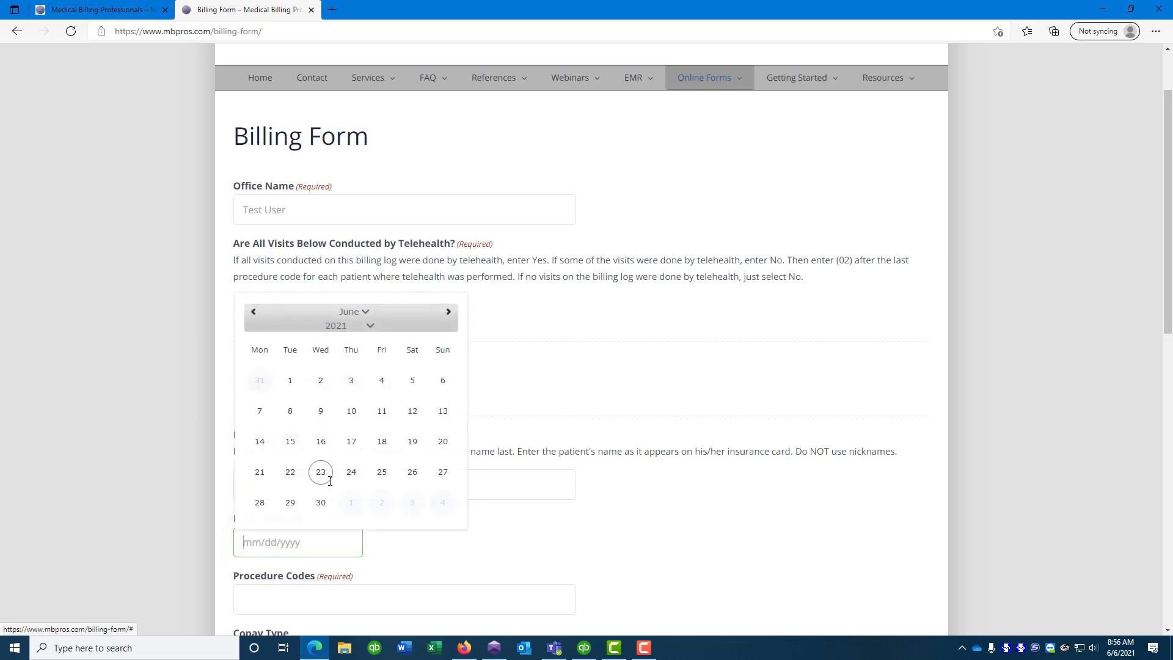
type("06/05/2021")
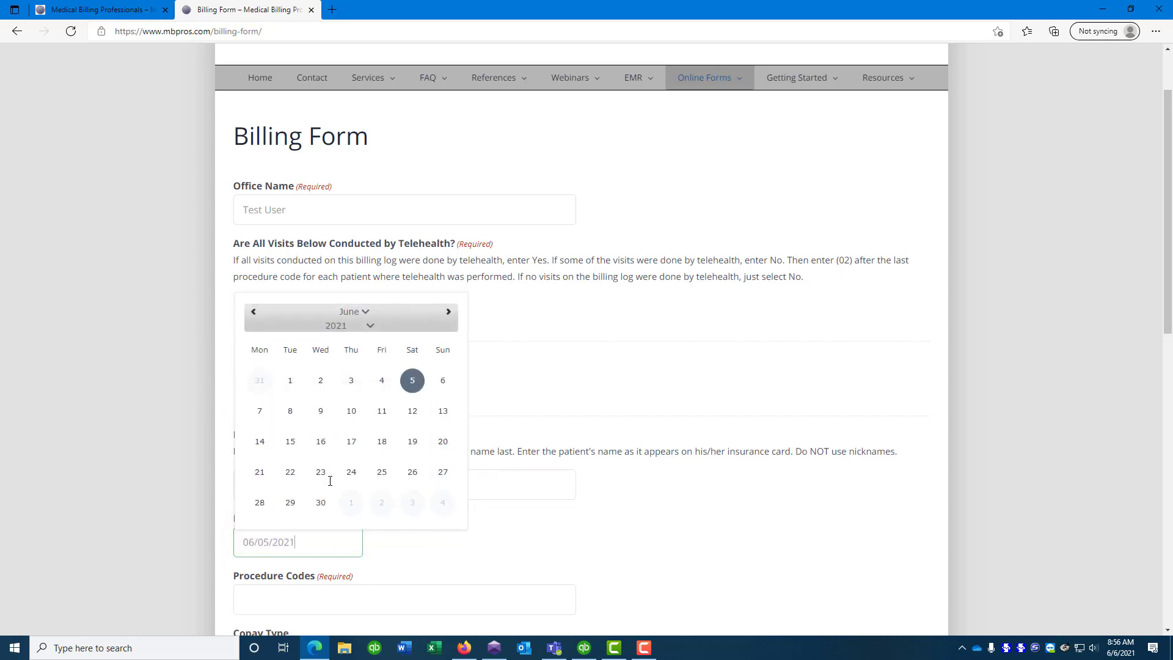
key("Tab")
type("90834")
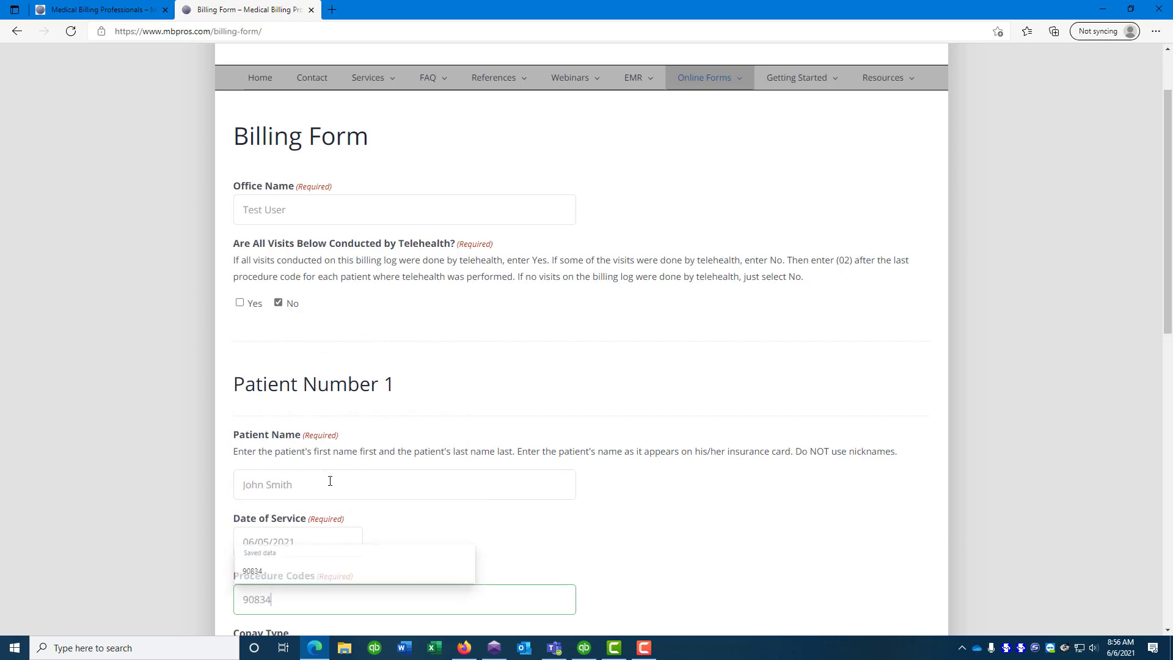
key("Tab")
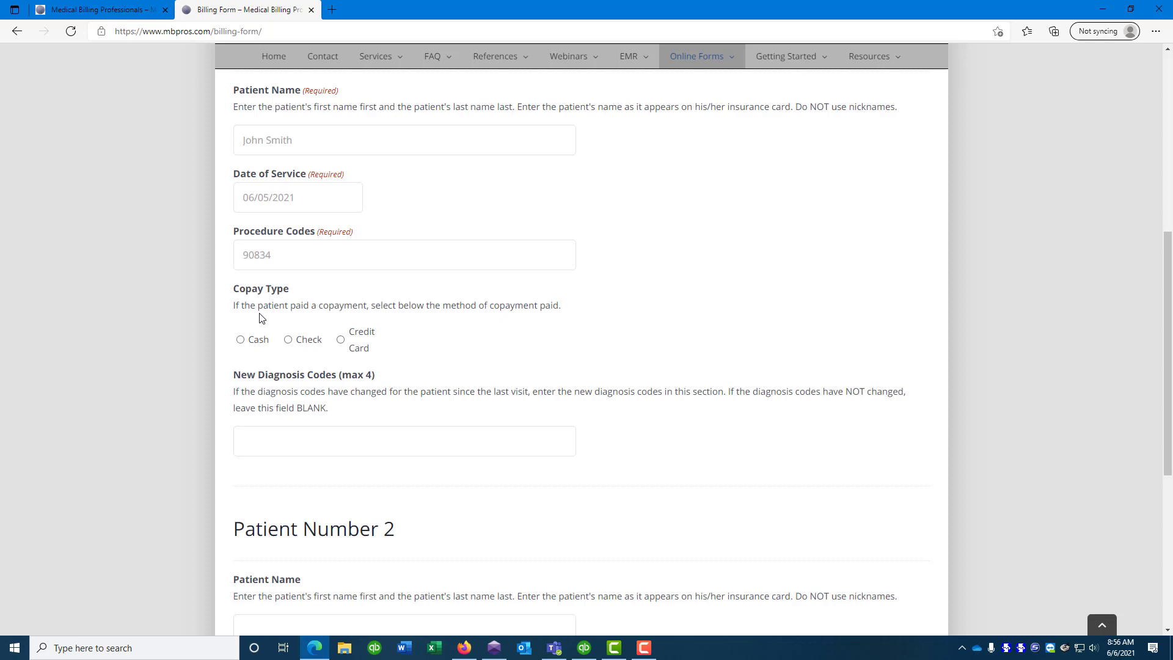
left_click(240, 339)
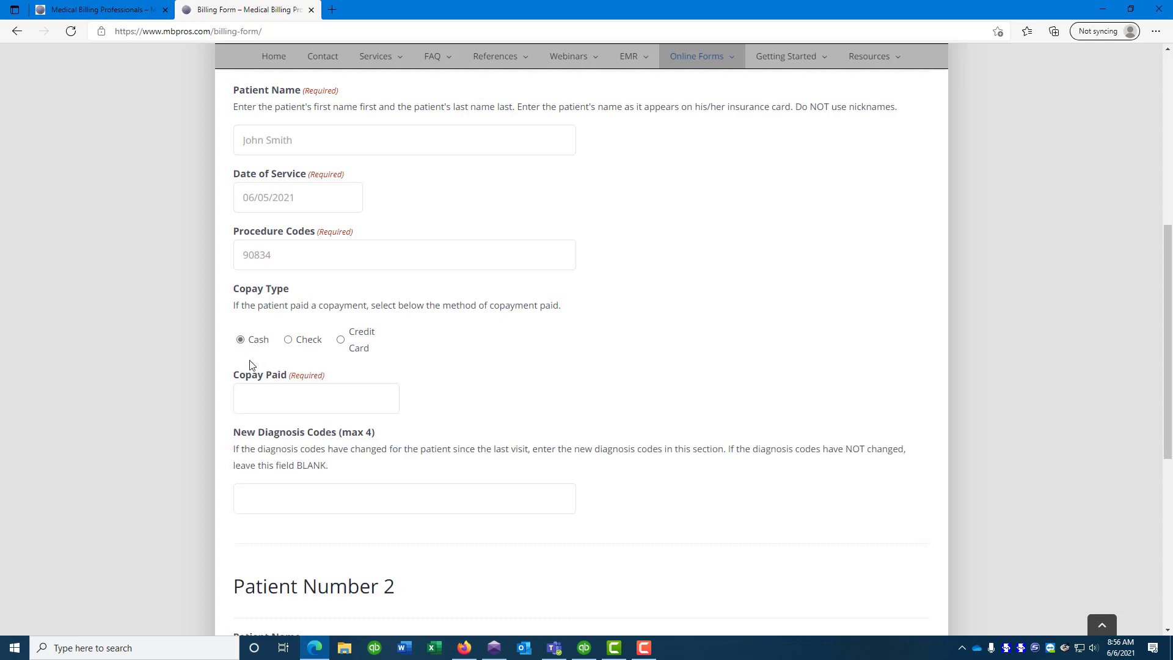
left_click(272, 394)
type("10.00")
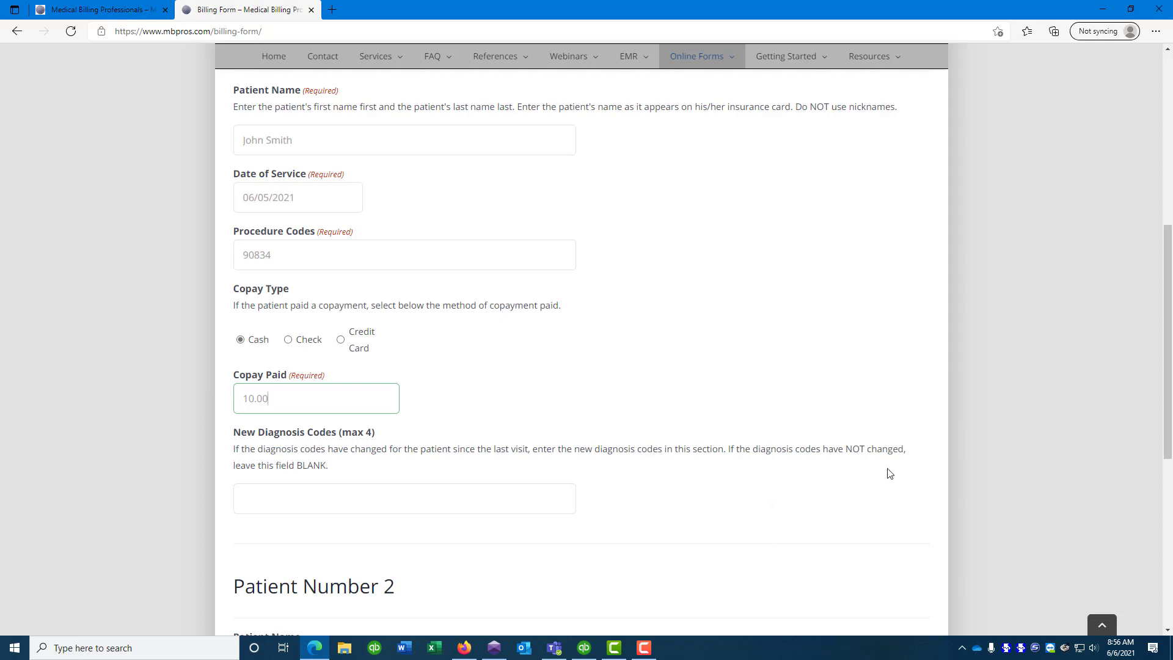
scroll(353, 486, "down", 3)
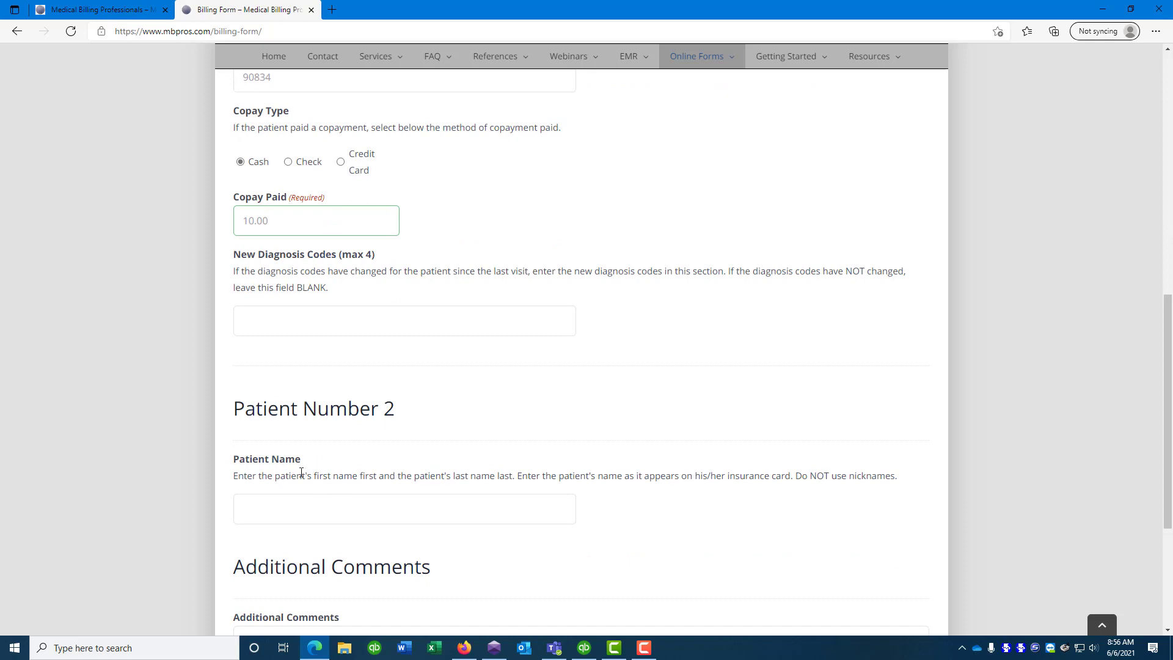
Enter the second patient's name, date of service 06/05/2021 and procedure code 90834 (02)
left_click(299, 503)
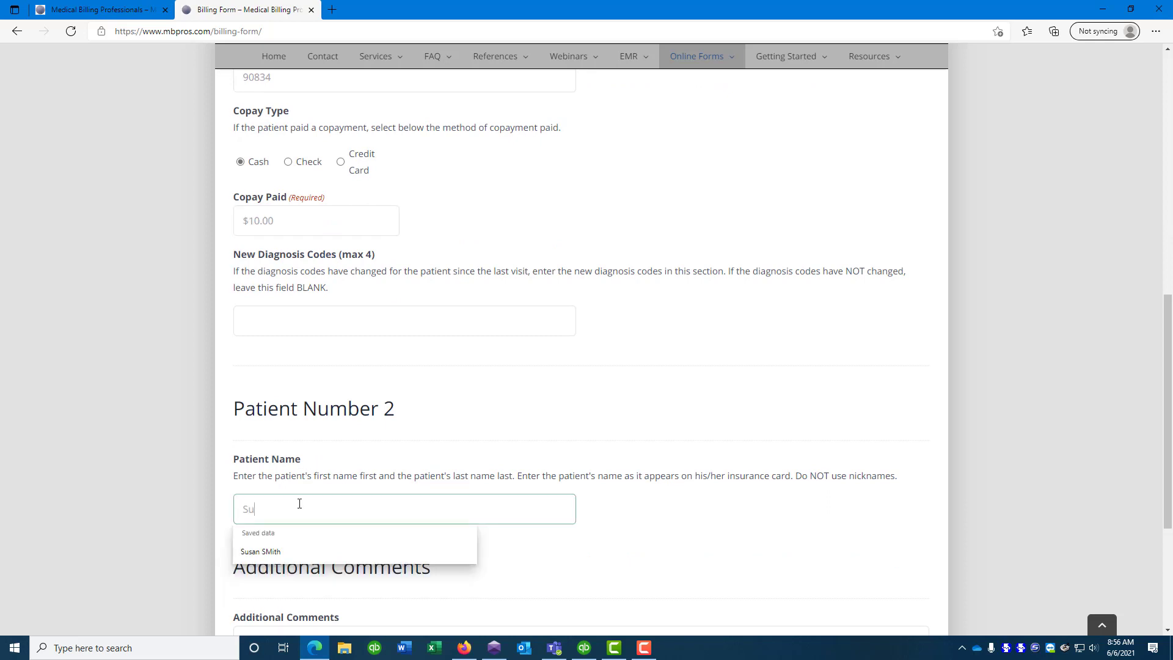
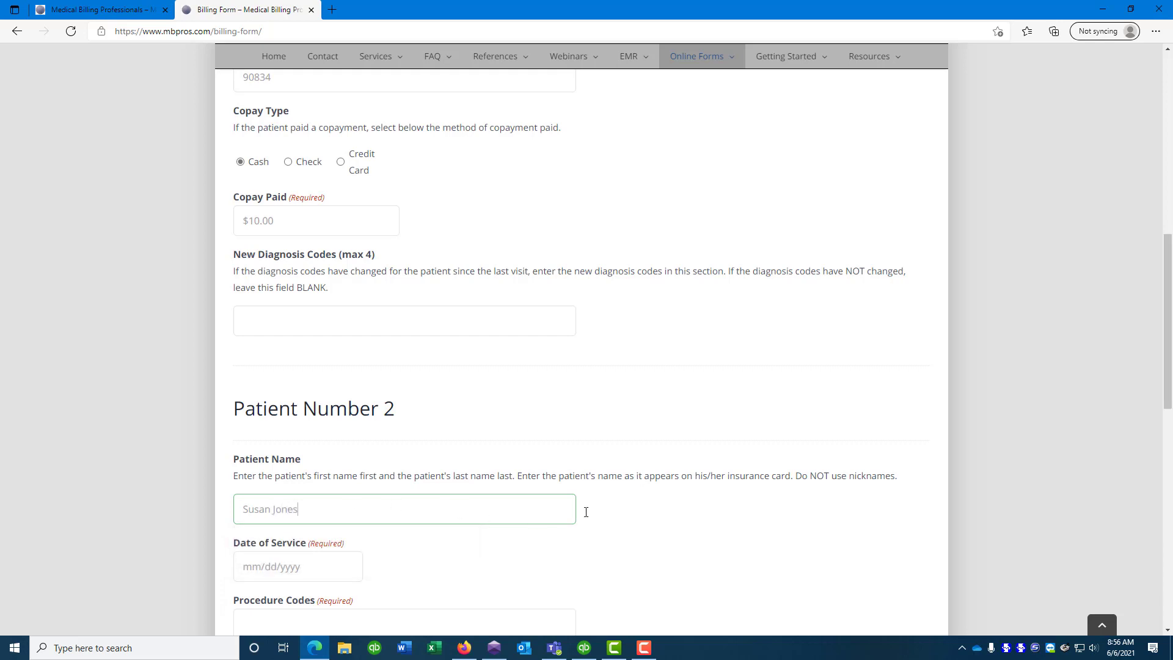
scroll(586, 512, "down", 3)
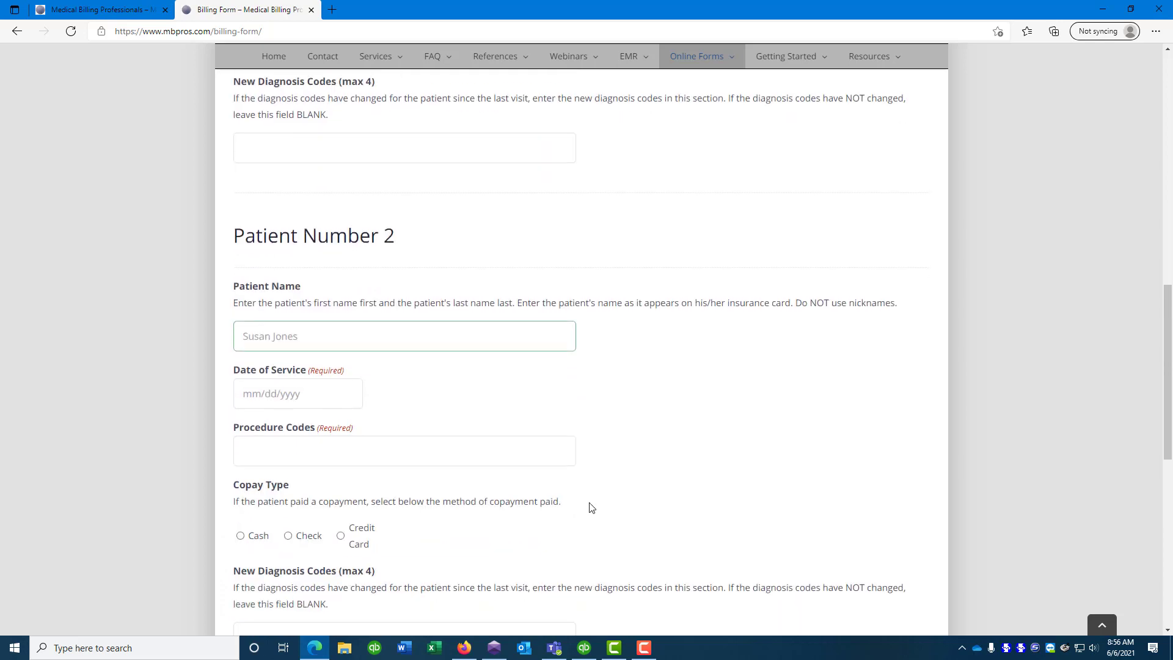
left_click(256, 391)
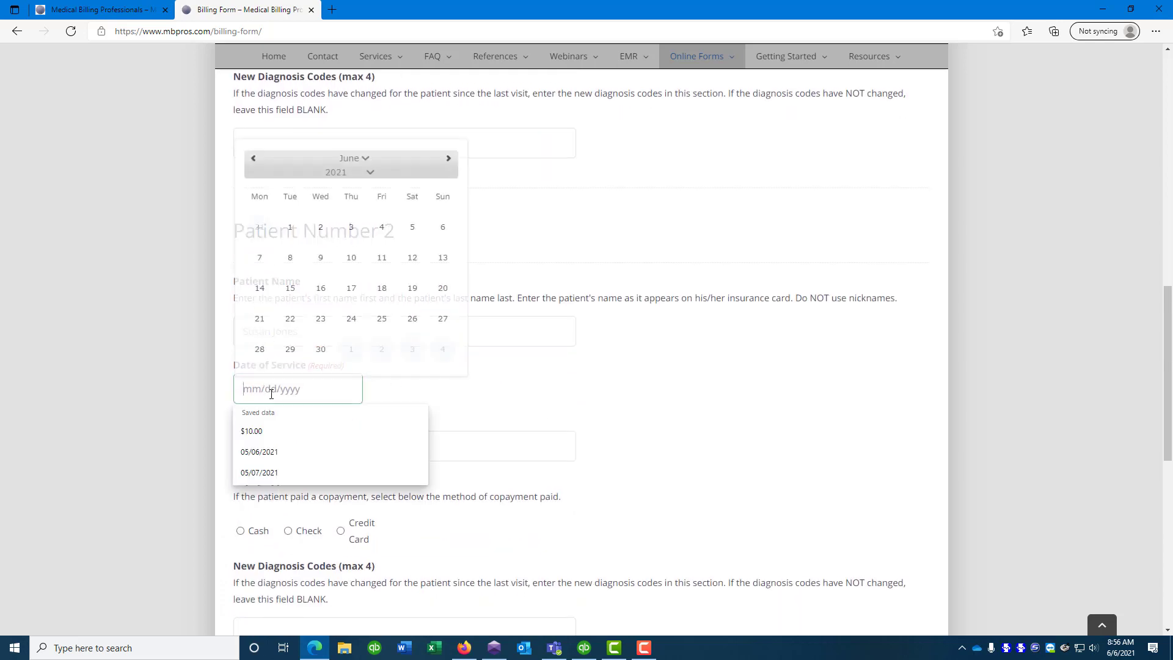
type("06/05/2021")
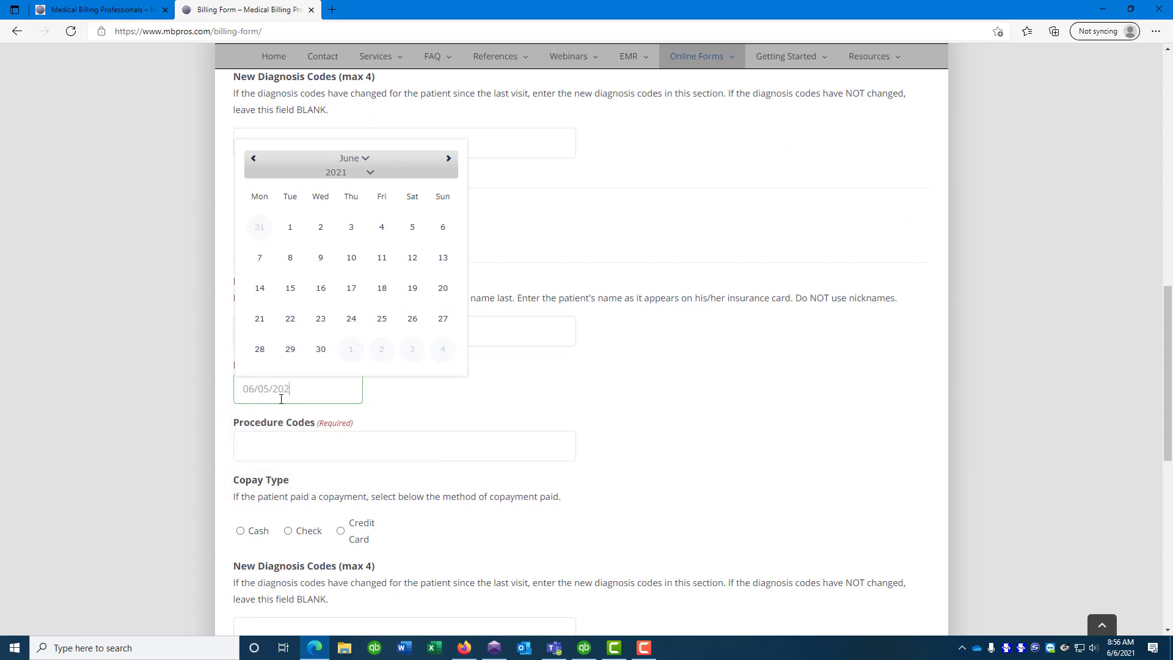
left_click(262, 441)
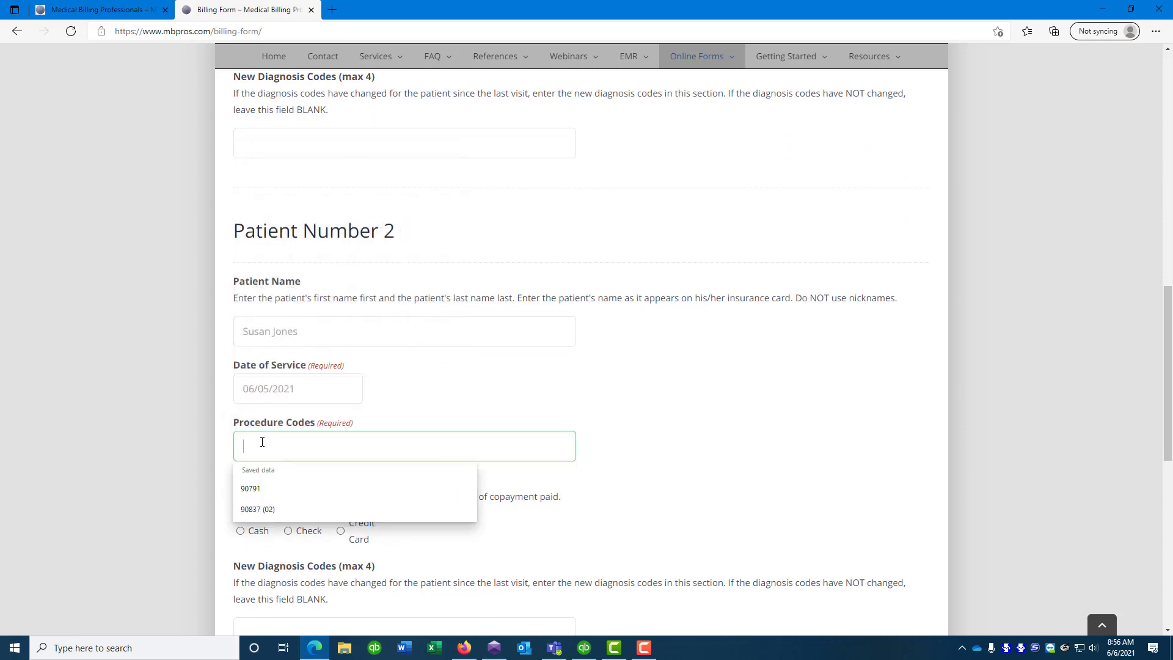
type("90834")
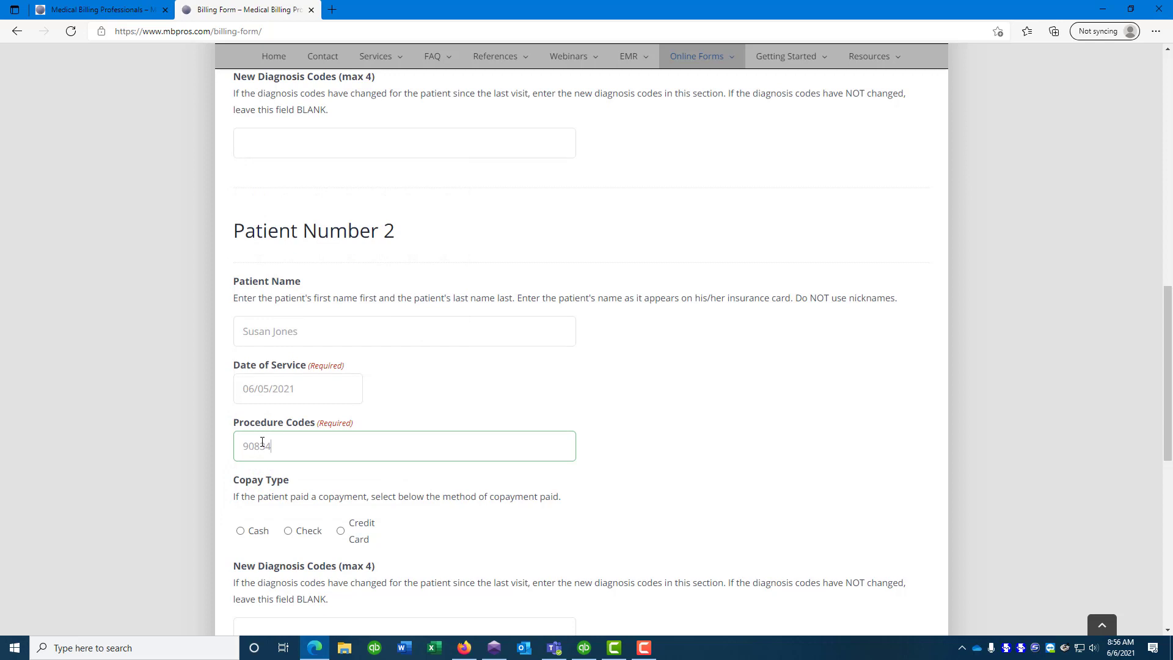
type(" (02)")
Record patient 2's copay as a 25.00 check payment with its check number
scroll(340, 296, "up", 6)
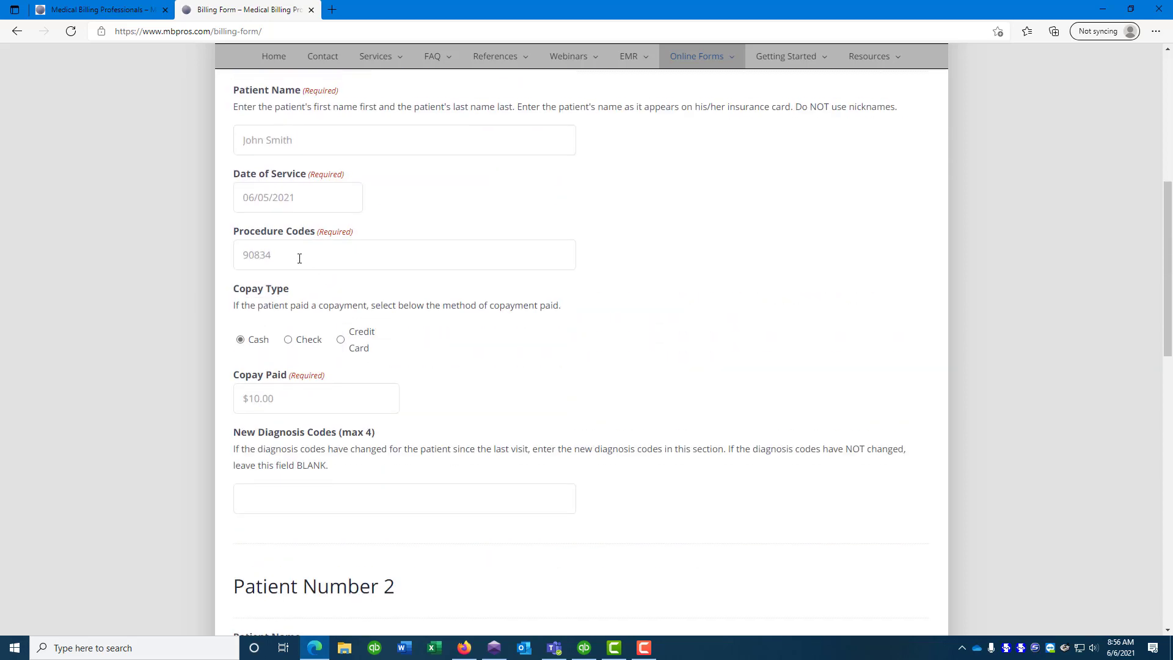
scroll(312, 279, "down", 6)
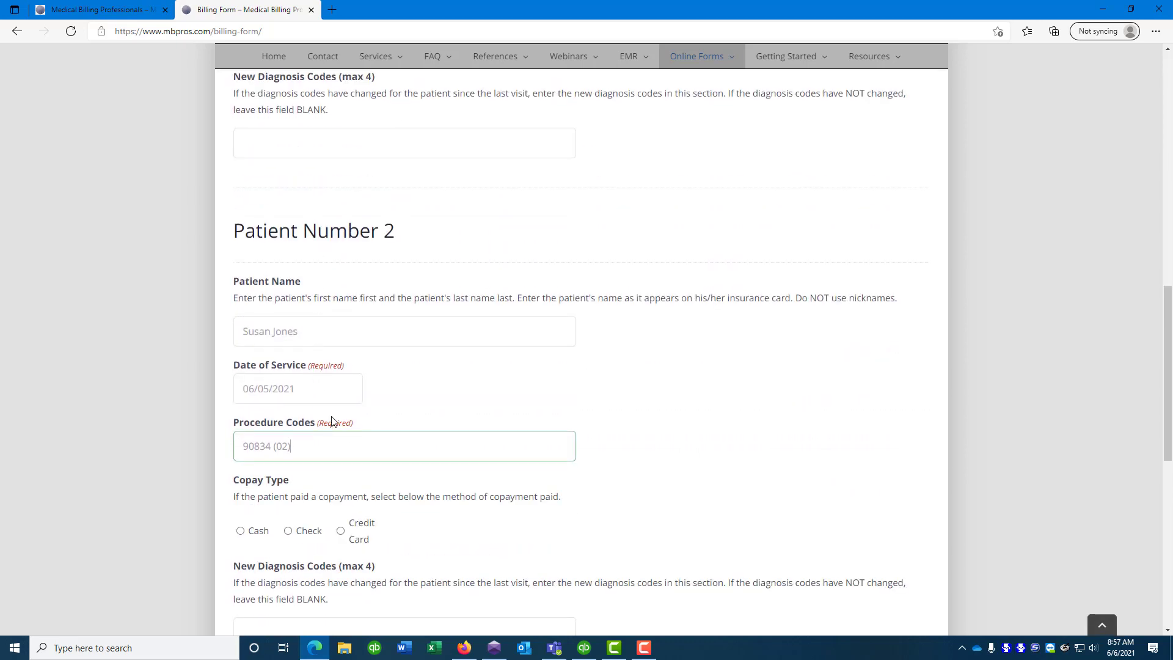
scroll(374, 415, "down", 3)
left_click(291, 357)
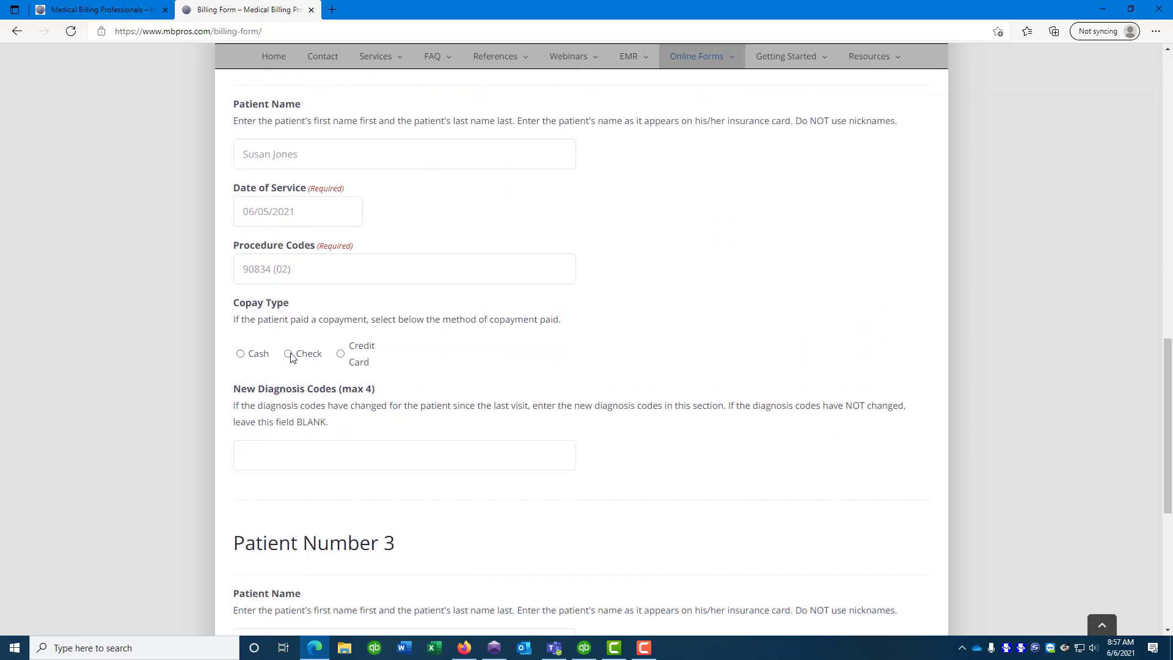
left_click(288, 354)
left_click(295, 413)
type("25.0")
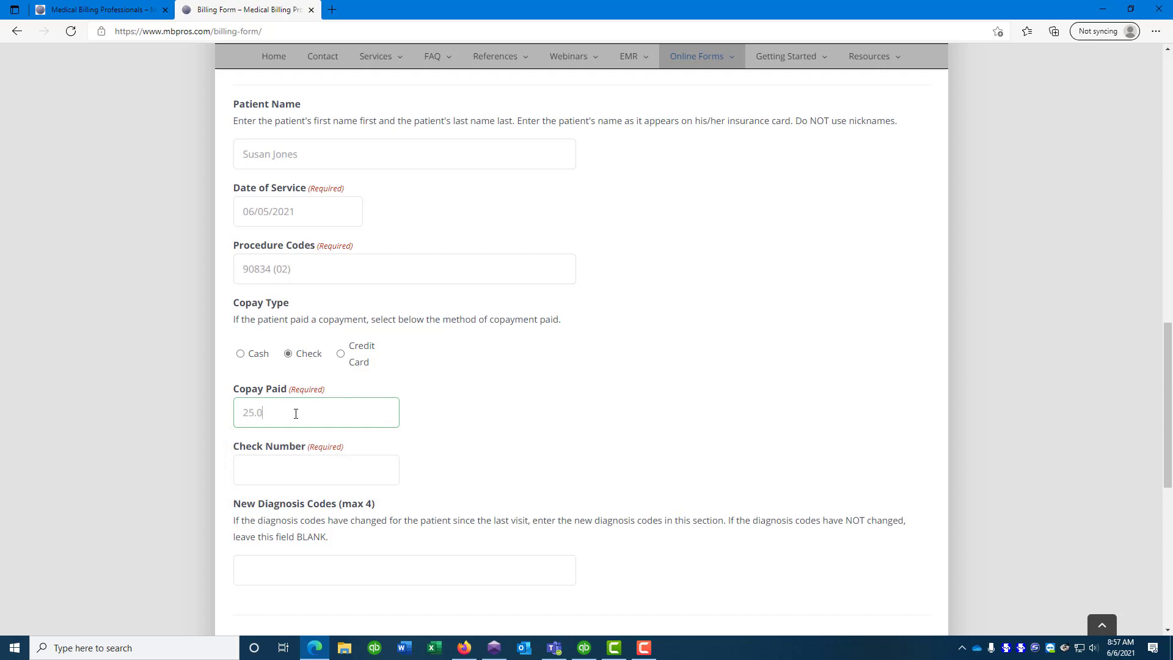
type("0")
left_click(308, 470)
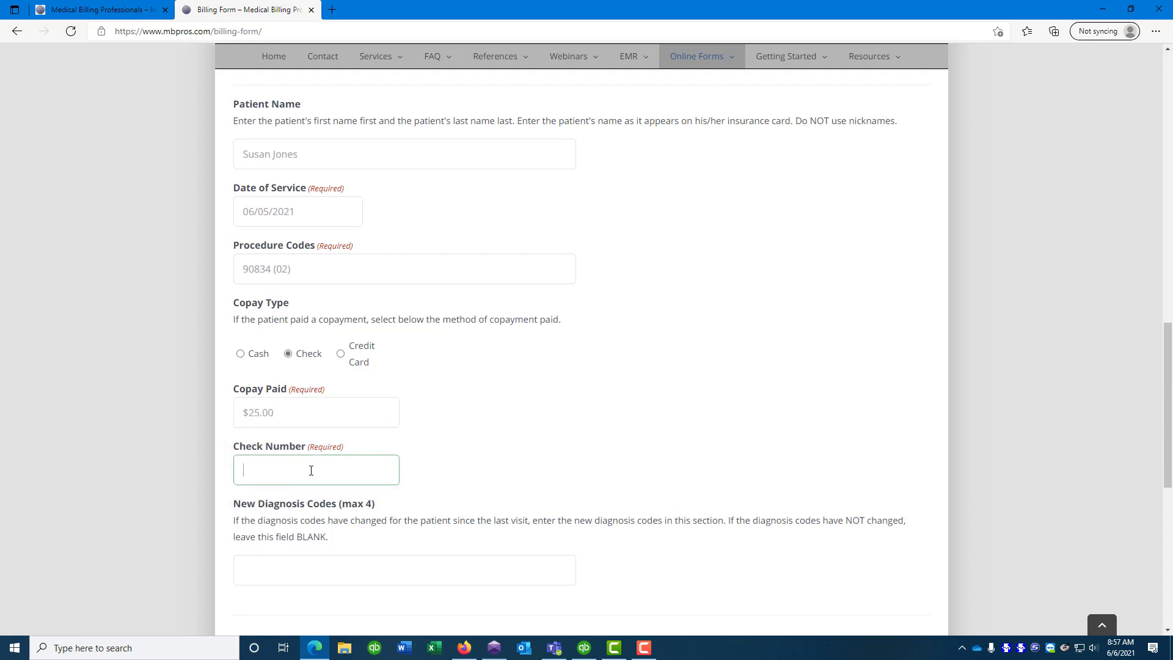
type("1234")
scroll(450, 453, "down", 3)
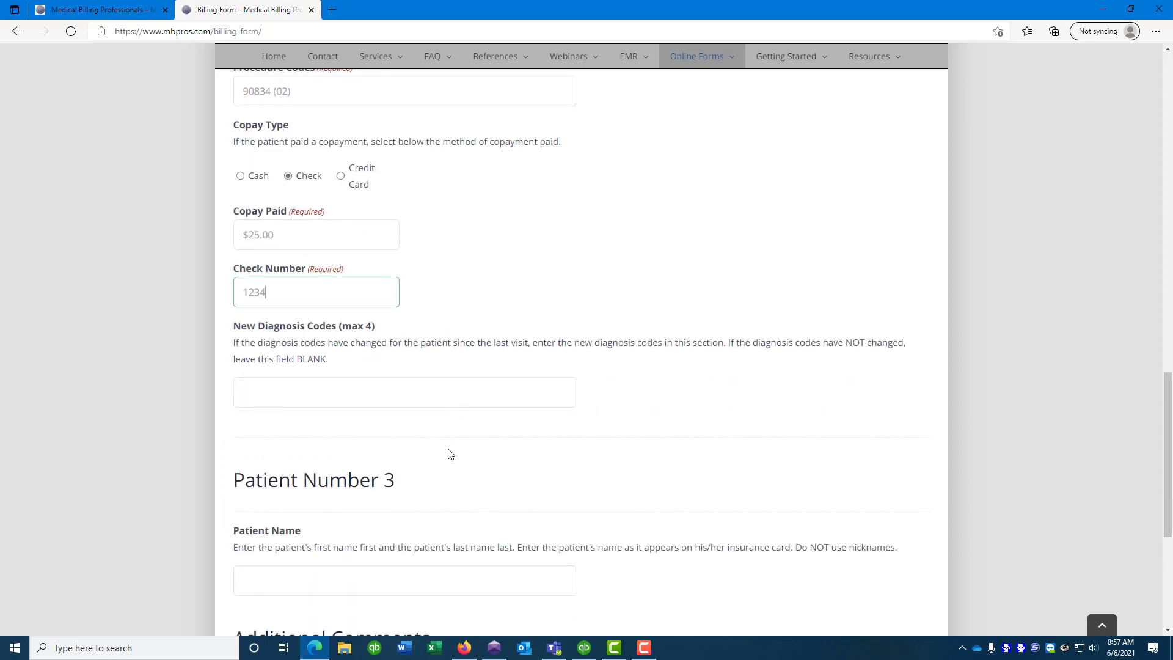
scroll(394, 519, "down", 3)
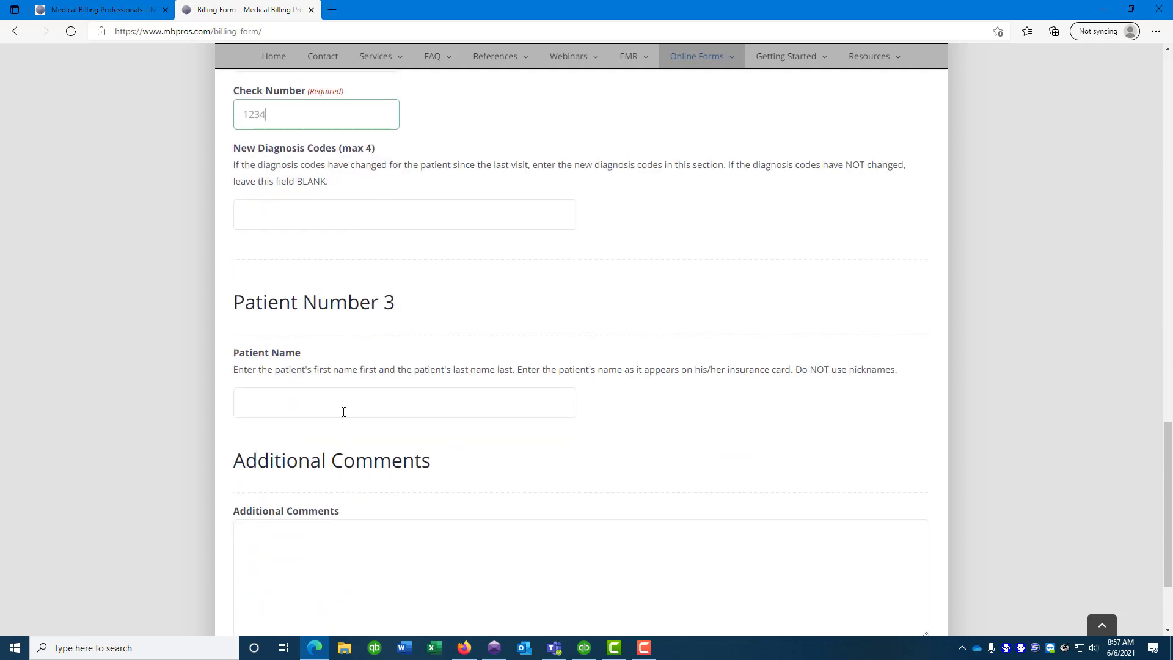
Enter the third patient's name, date of service 06/05/2021 and procedure code 90834 (02)
left_click(342, 401)
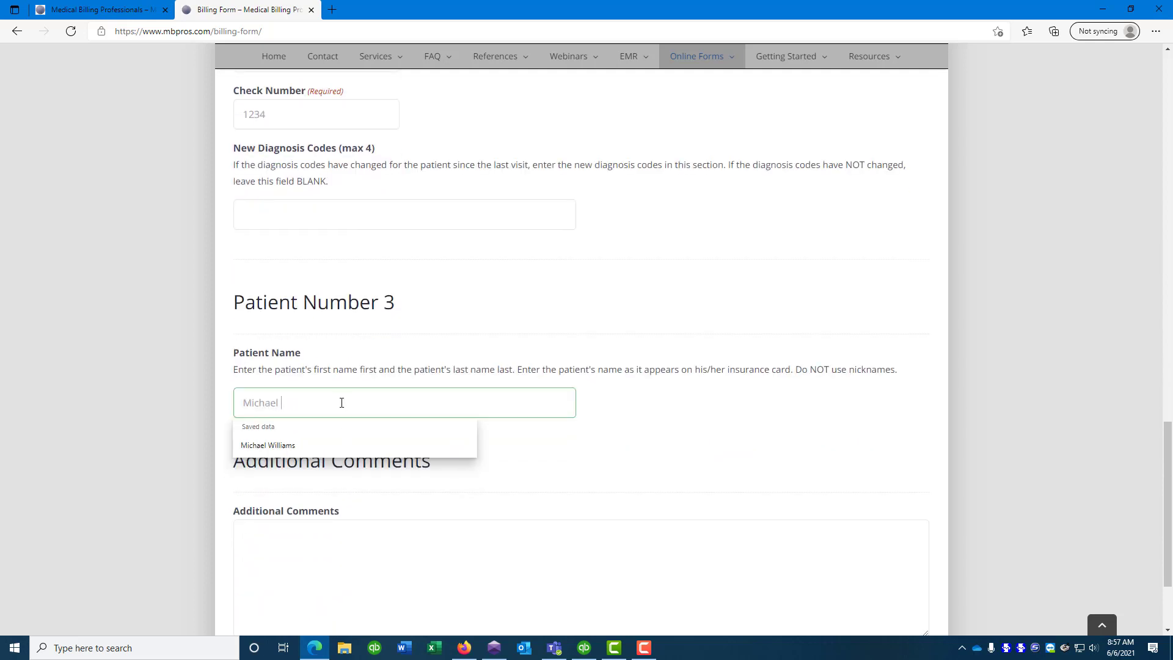
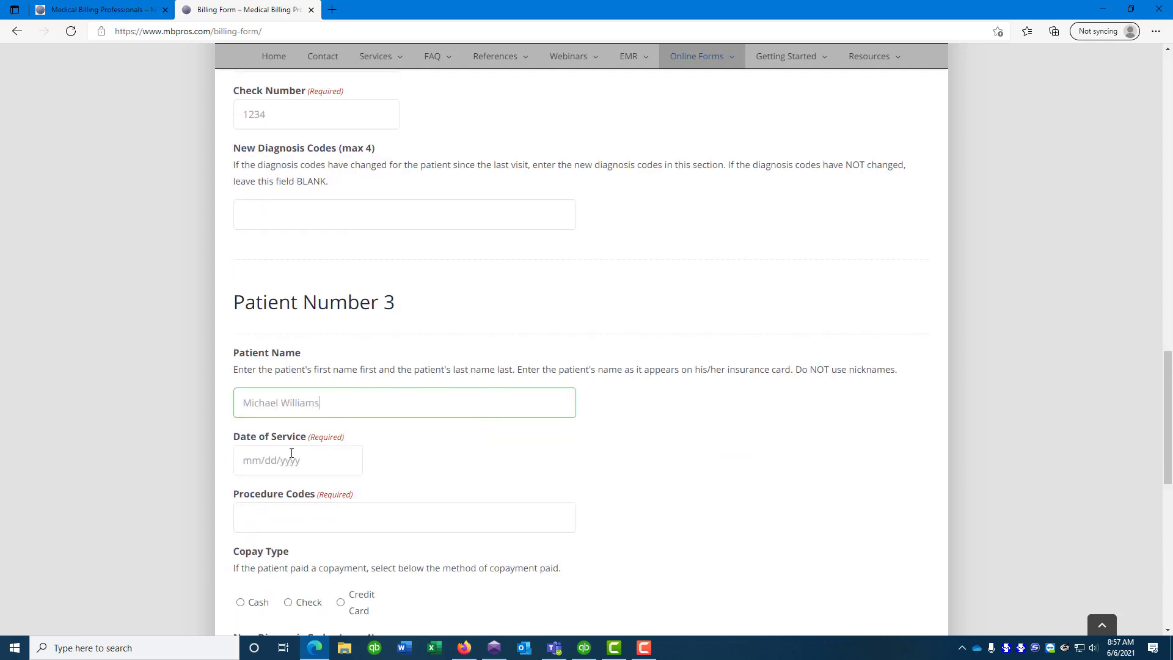
left_click(249, 464)
type("06/0")
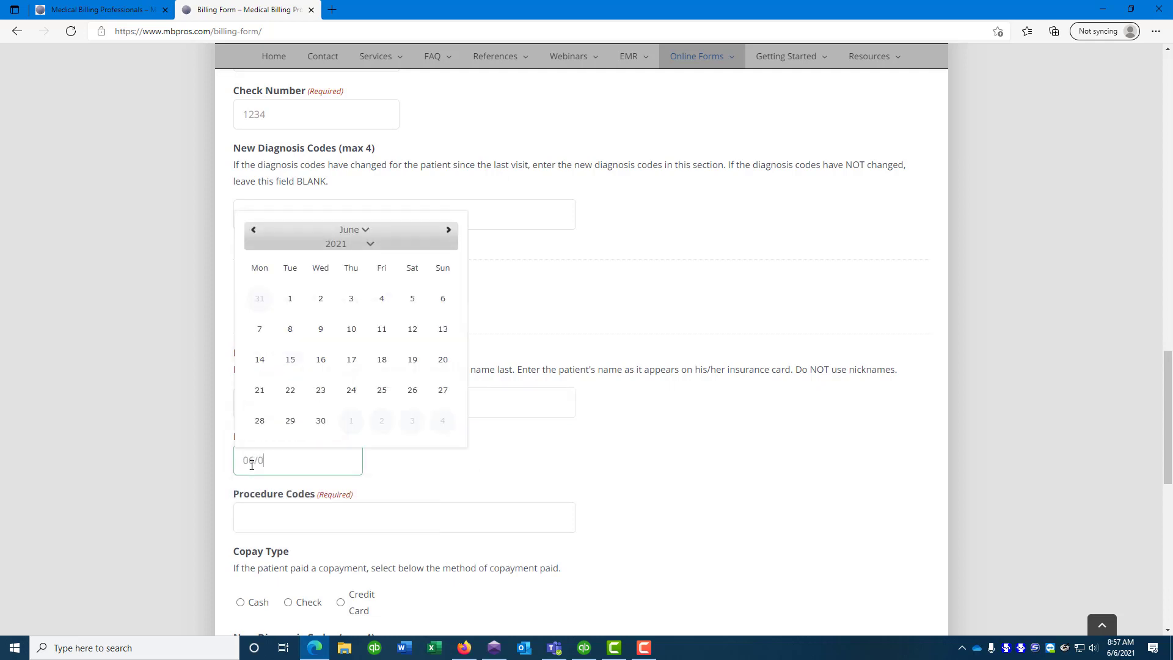
type("5/2021")
left_click(271, 516)
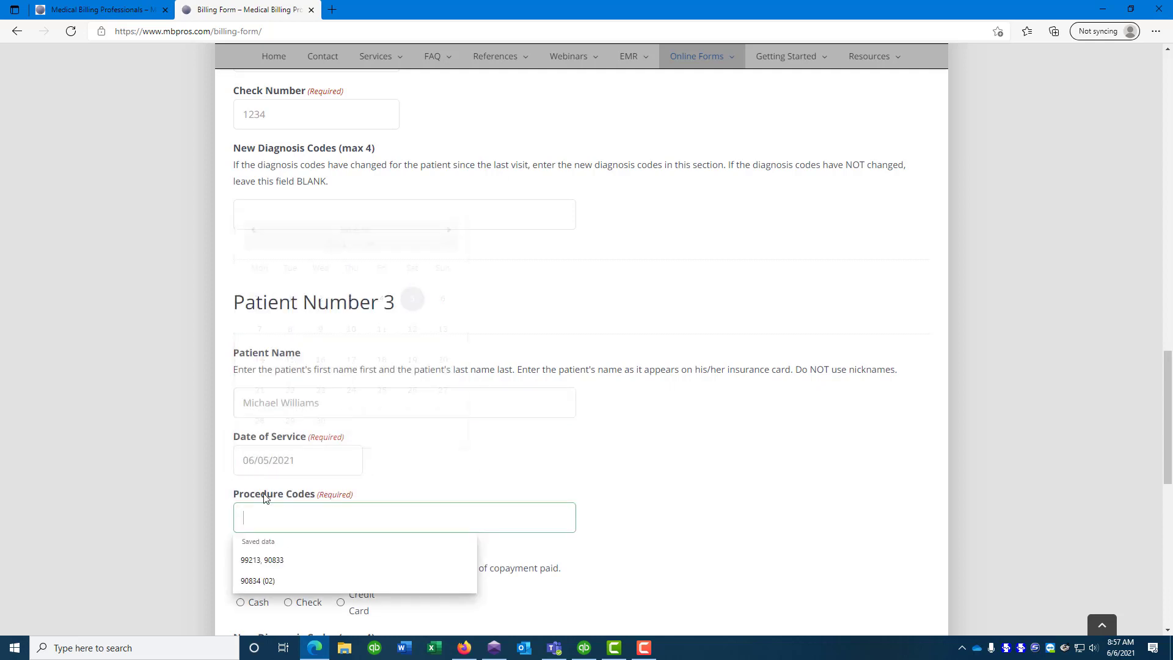
type("90834 (02)")
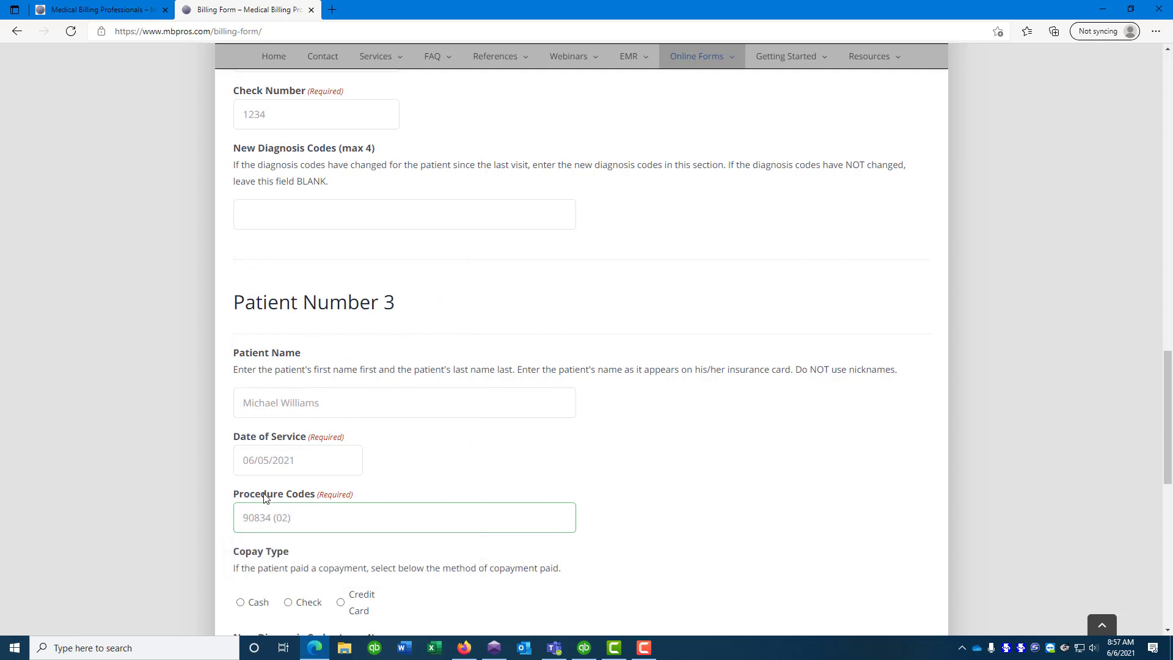
Record patient 3's copay as a 100.00 check payment with its check number
scroll(387, 405, "down", 3)
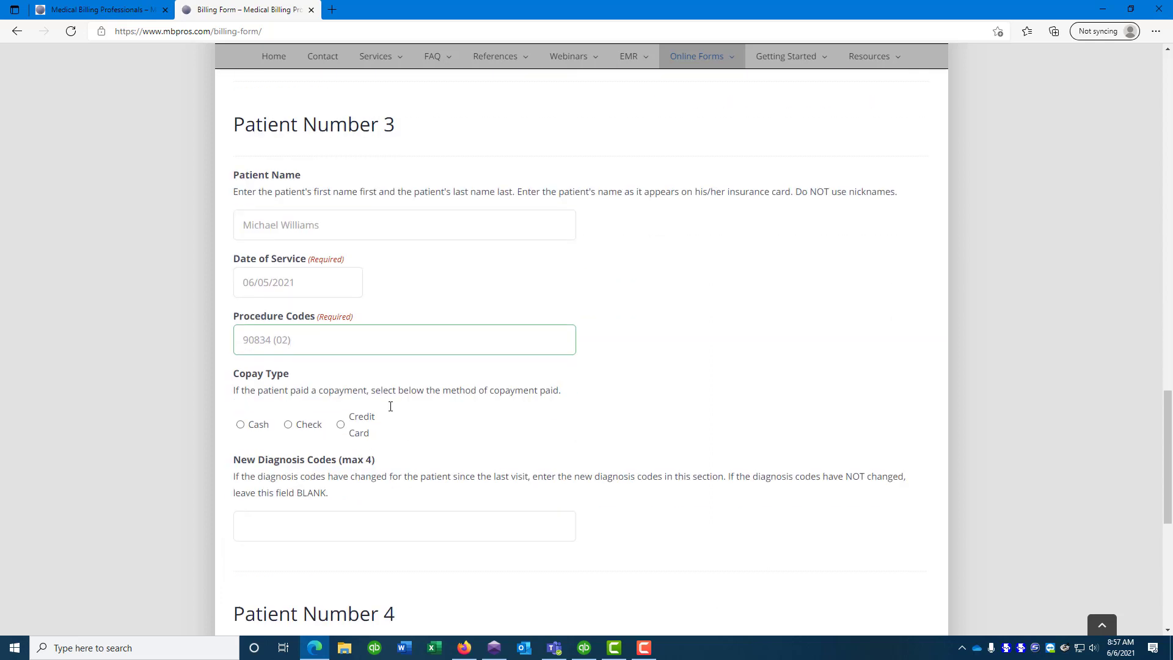
left_click(287, 426)
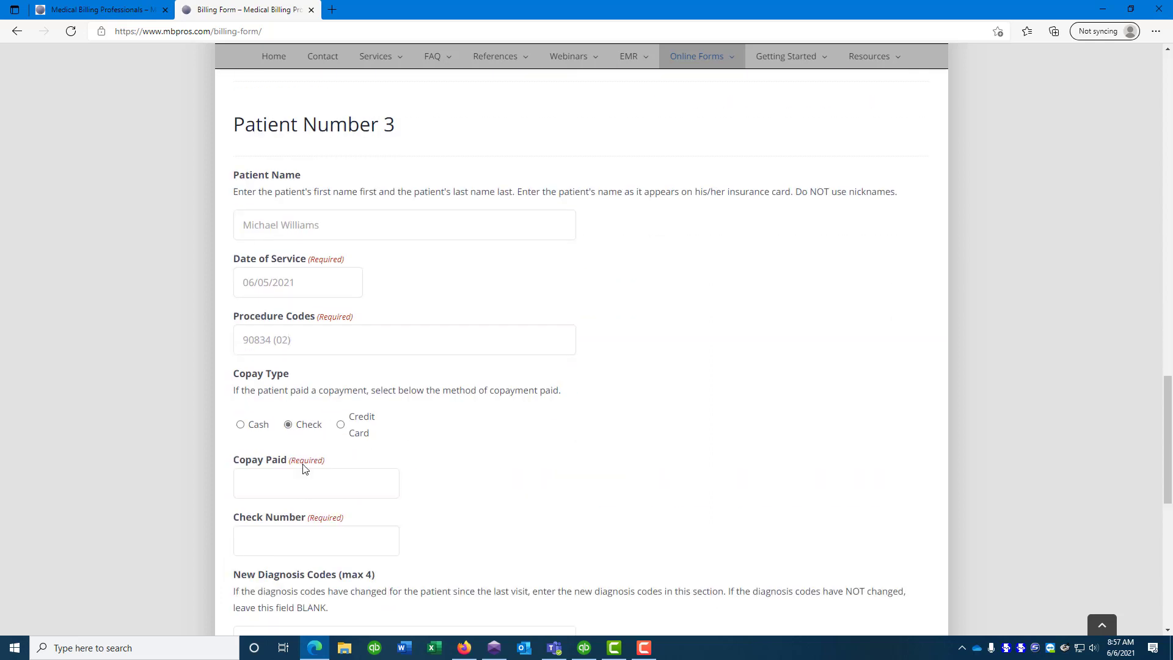
left_click(303, 477)
type("100.00")
left_click(316, 544)
type("123")
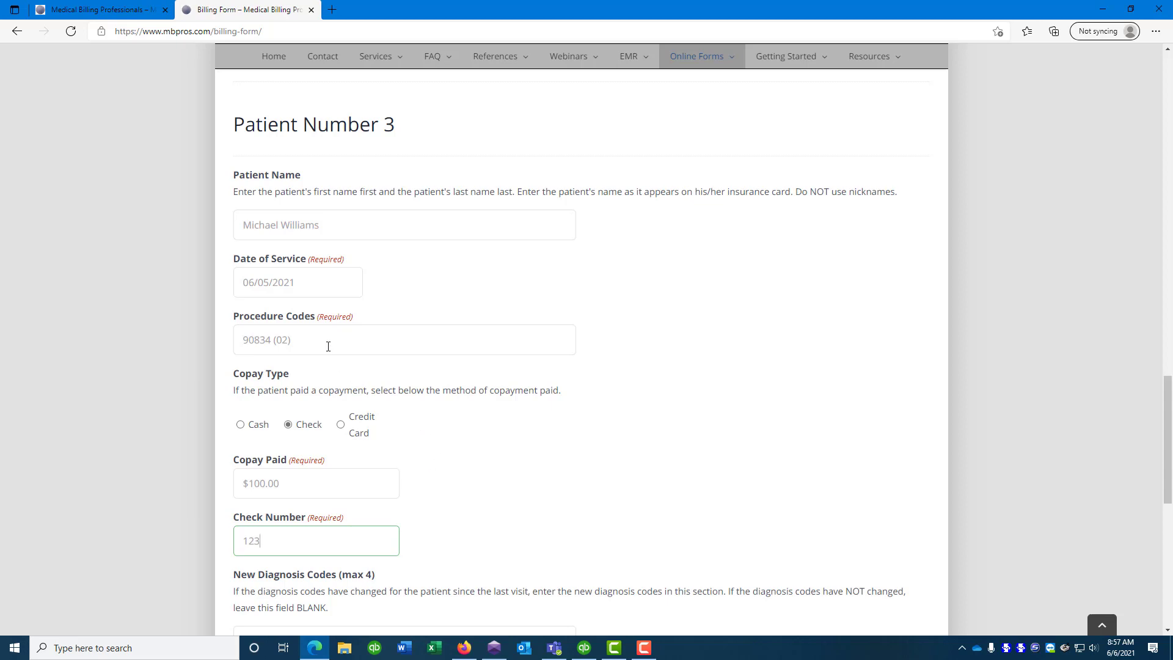
scroll(375, 384, "down", 3)
Comment that the $100 covers this and the next 4 visits, note a new 6-visit referral (6/1/21-8/31/21), and submit
scroll(376, 384, "down", 6)
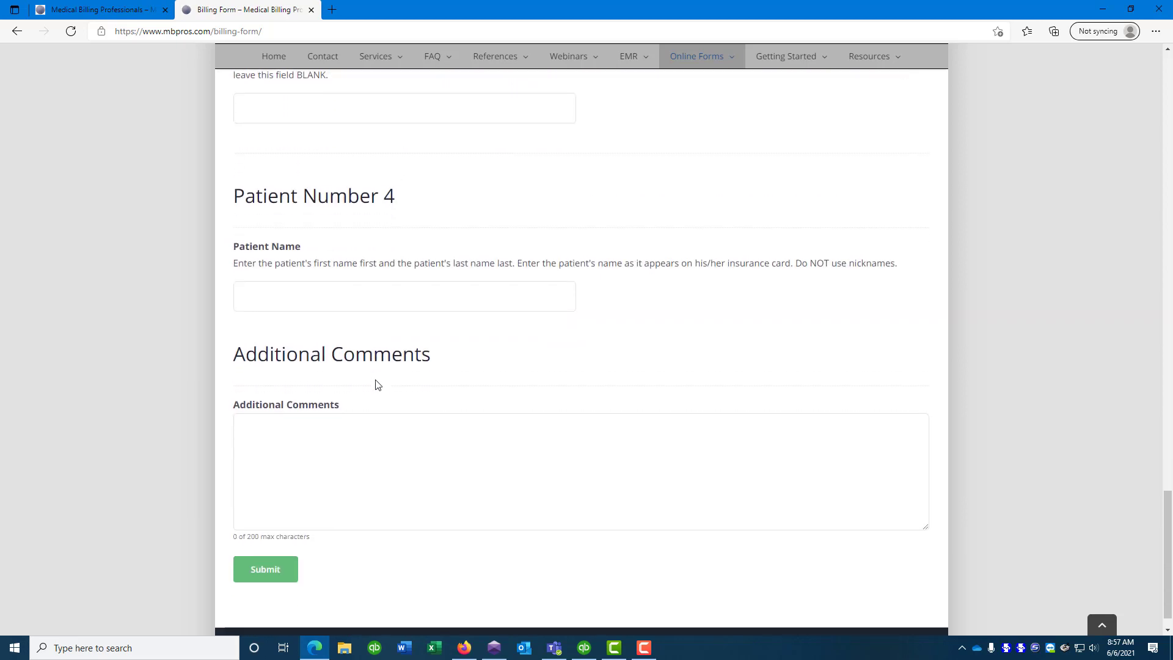
left_click(310, 446)
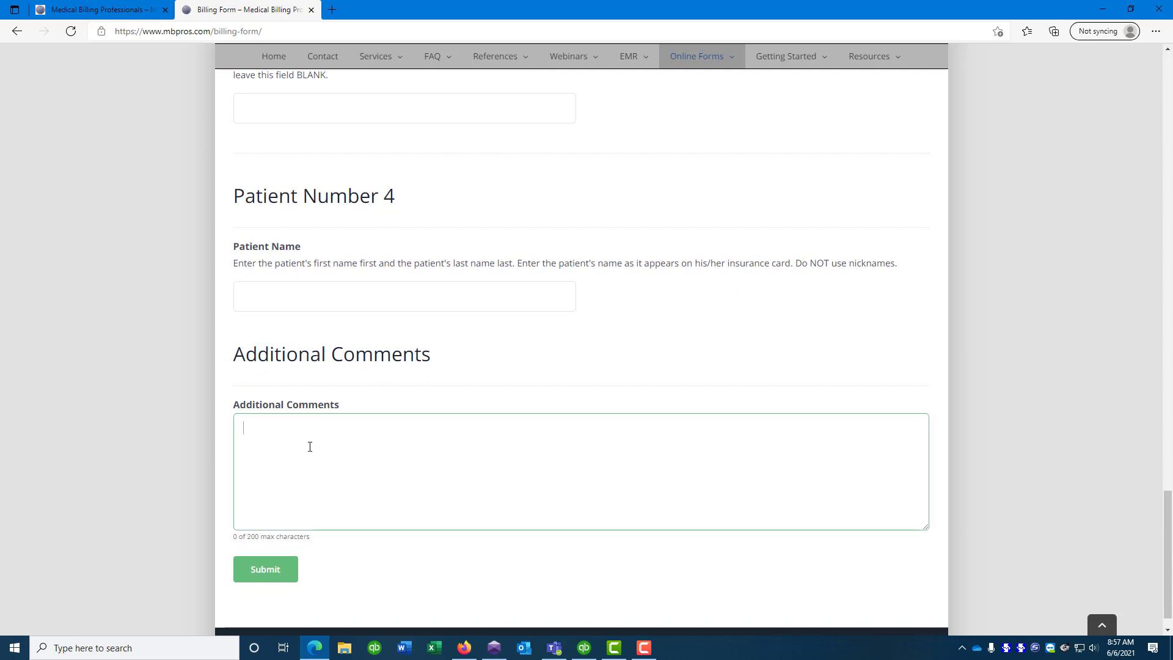
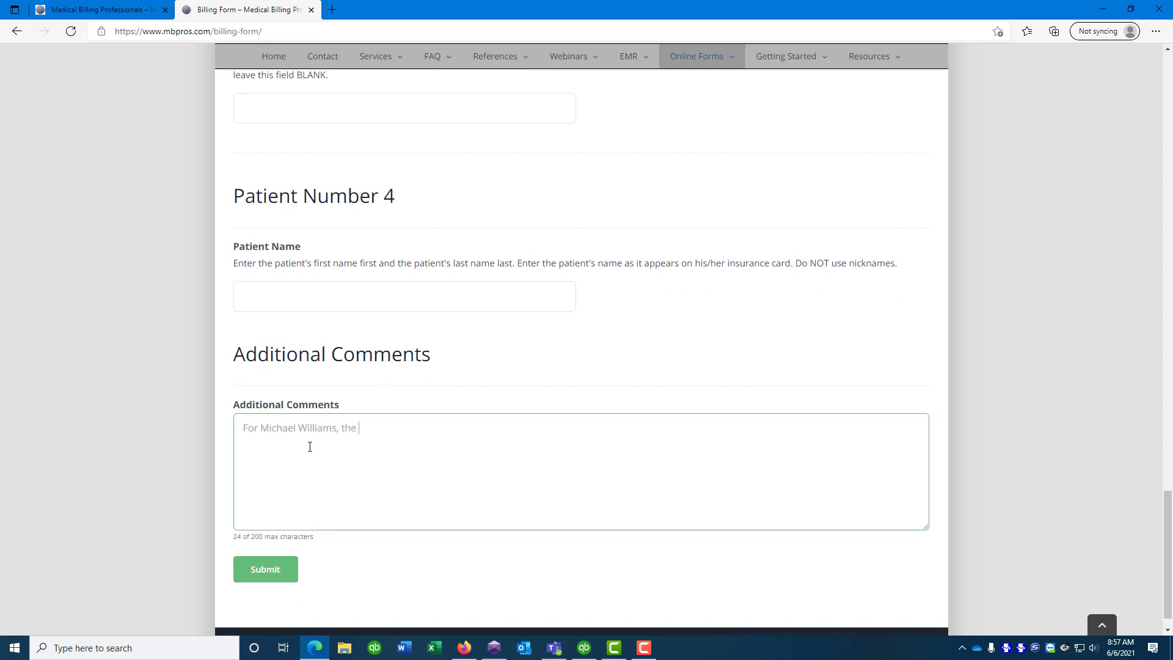
type("$100 is for this visit and for the next 4 visits.")
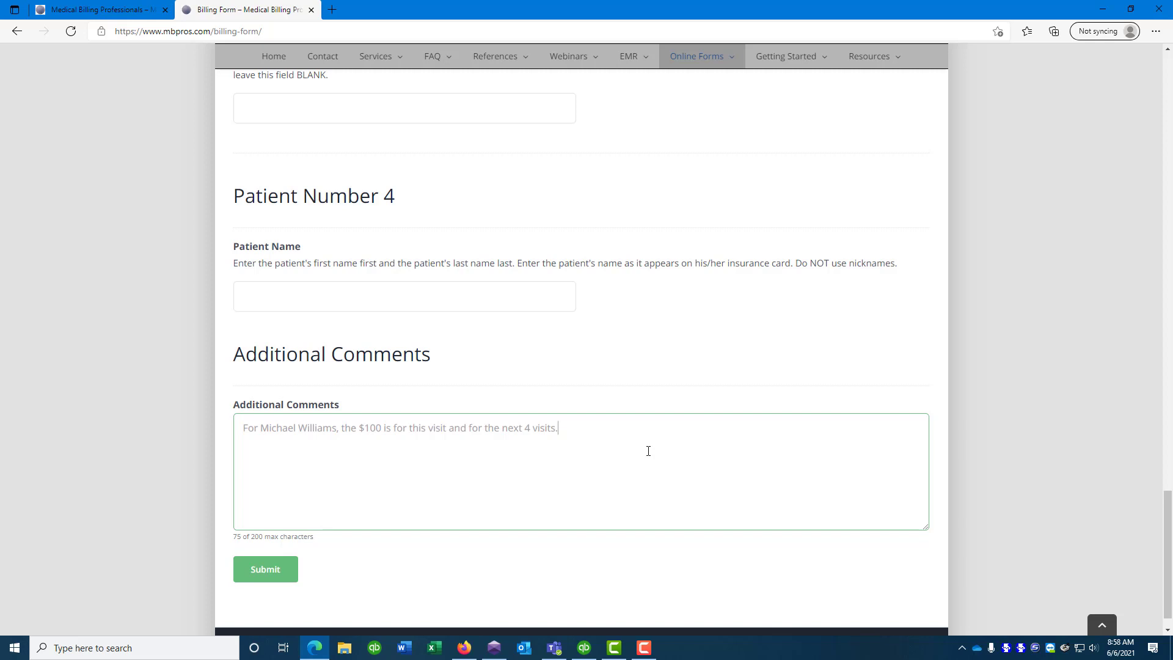
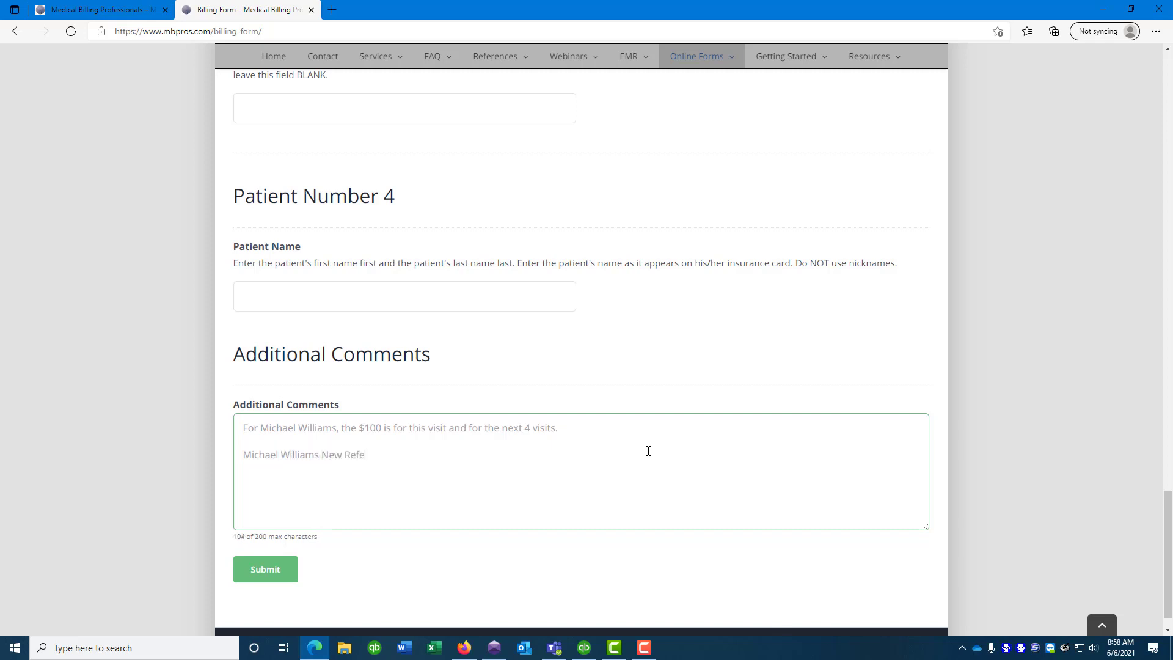
type("rral # W123 for 6 visits from 6/1/21-8/31/21")
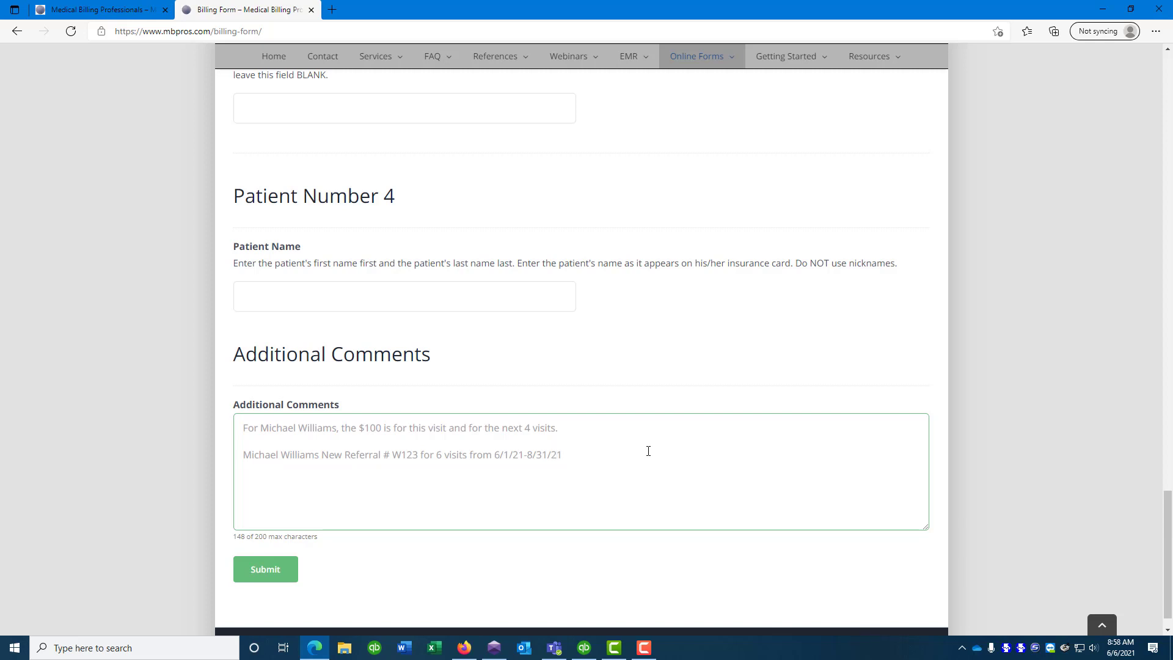
left_click(274, 568)
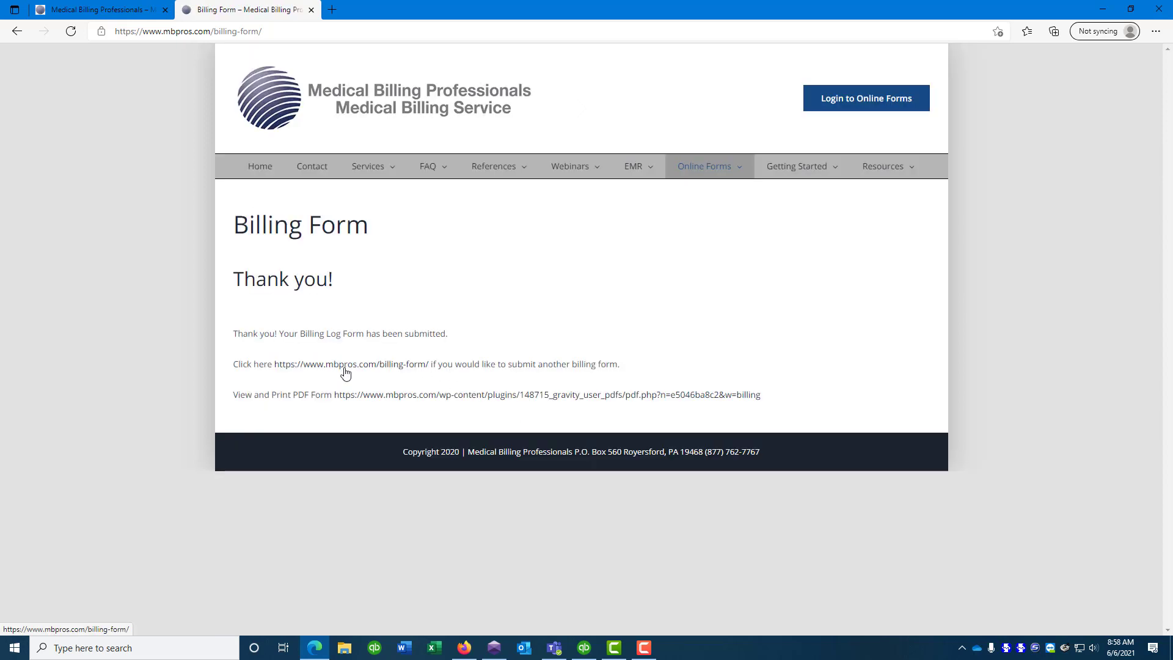
Review the PDF copy of the submitted billing form and close it
left_click(455, 397)
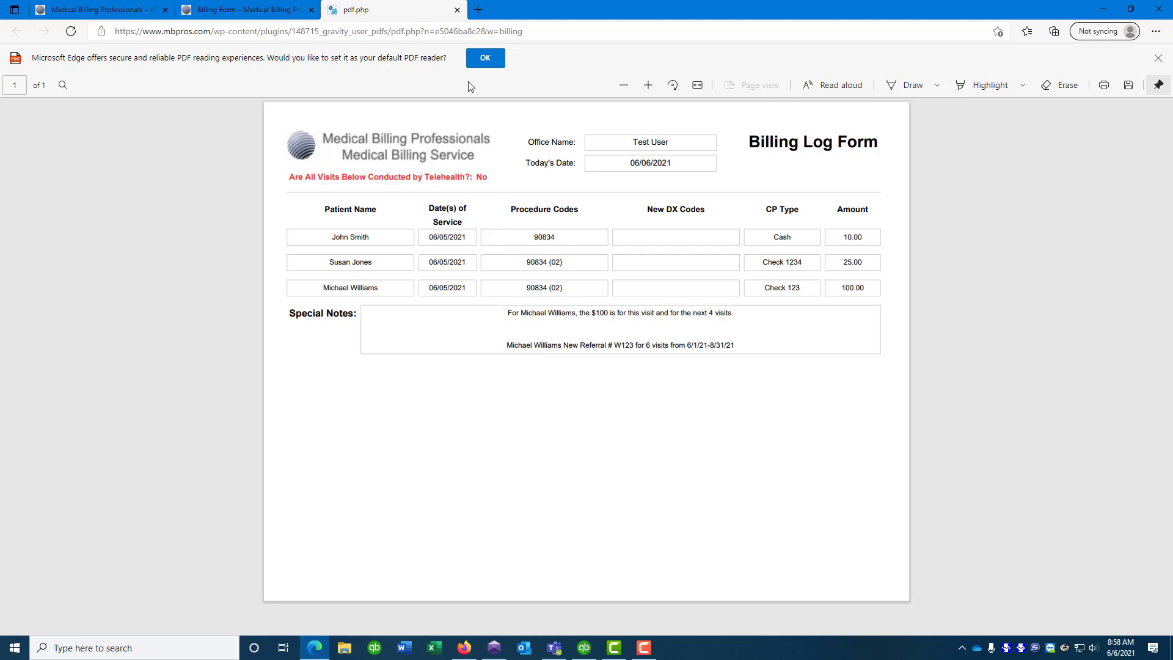
left_click(457, 10)
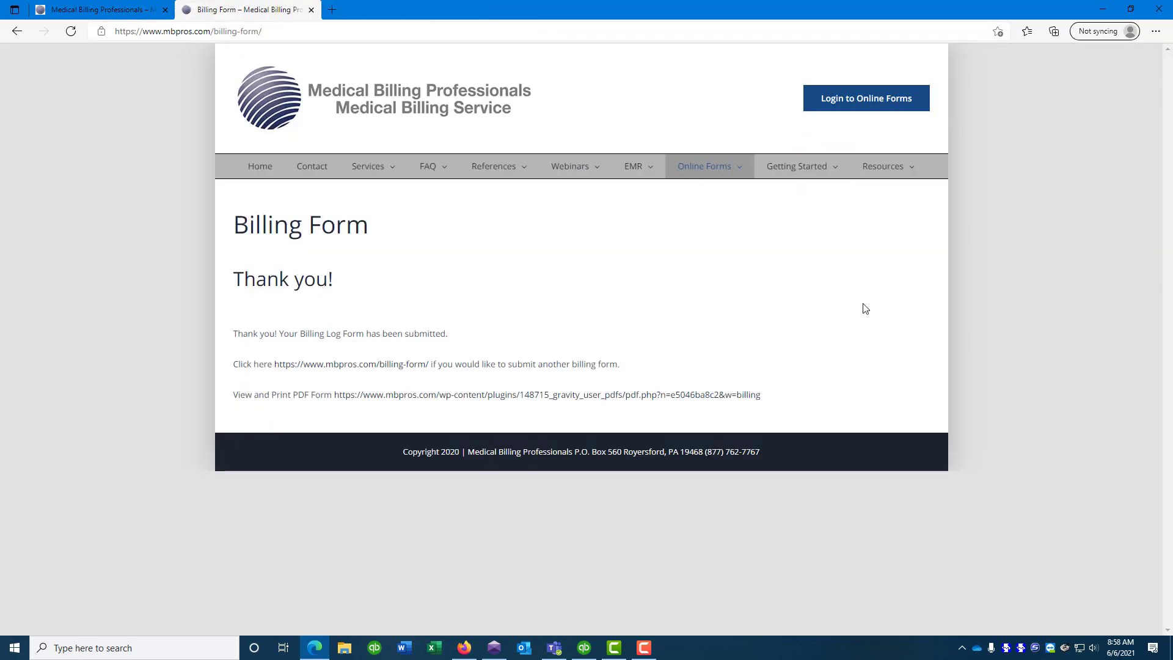
mouse_move(715, 171)
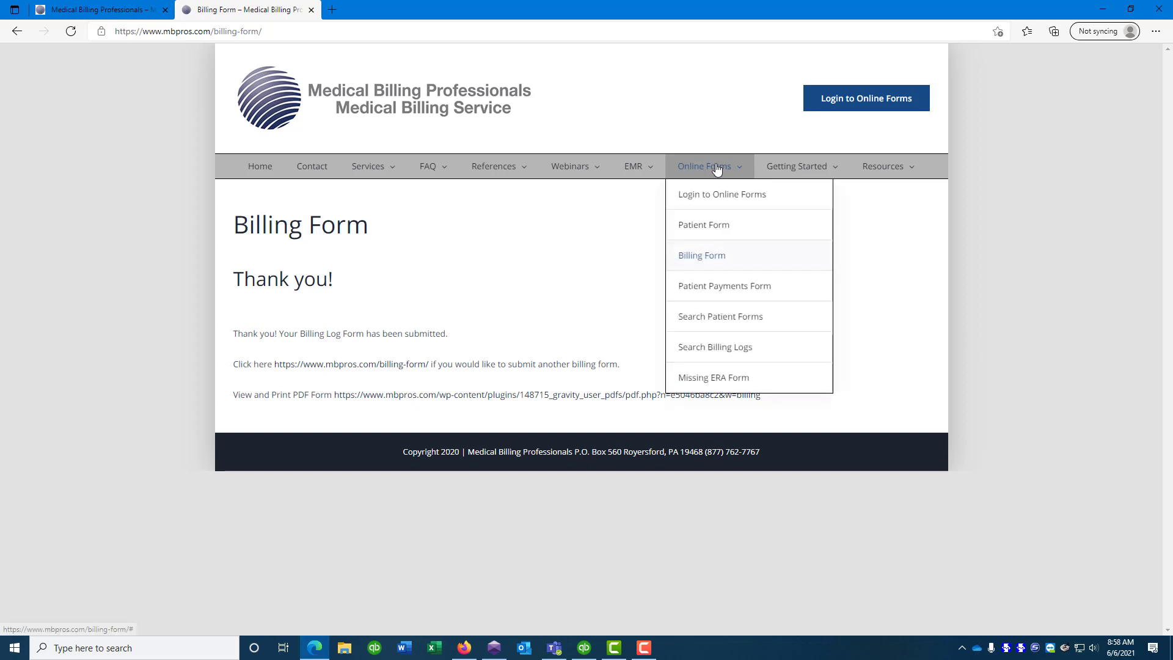
Open Search Patient Forms and set Form Type to All
left_click(707, 317)
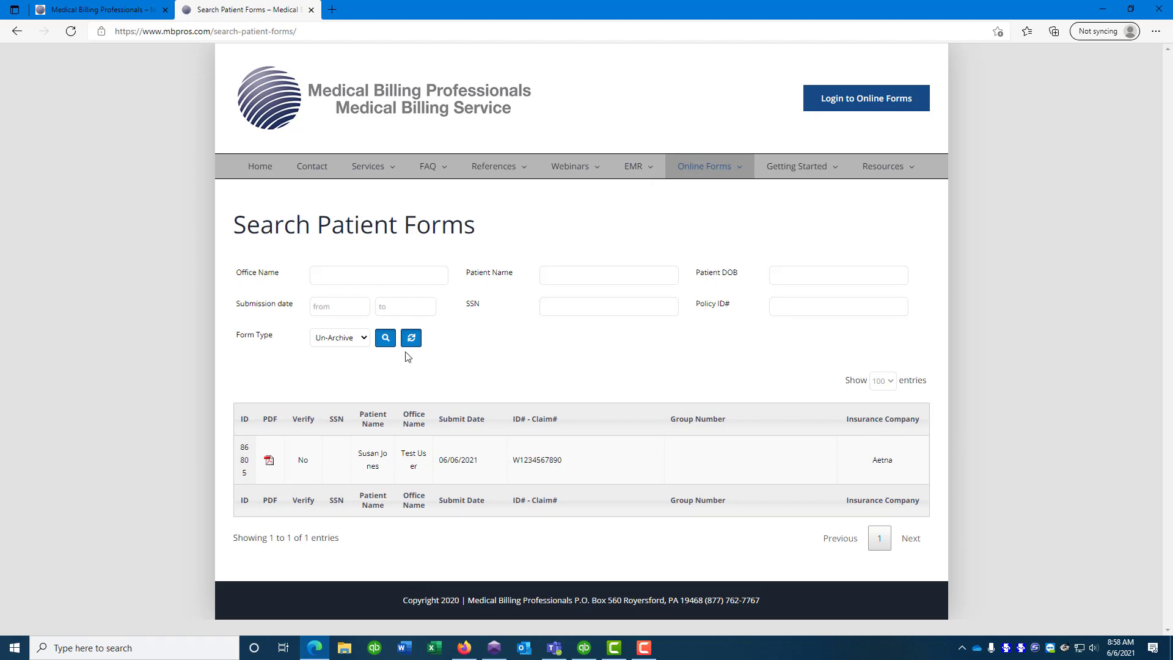
left_click(346, 344)
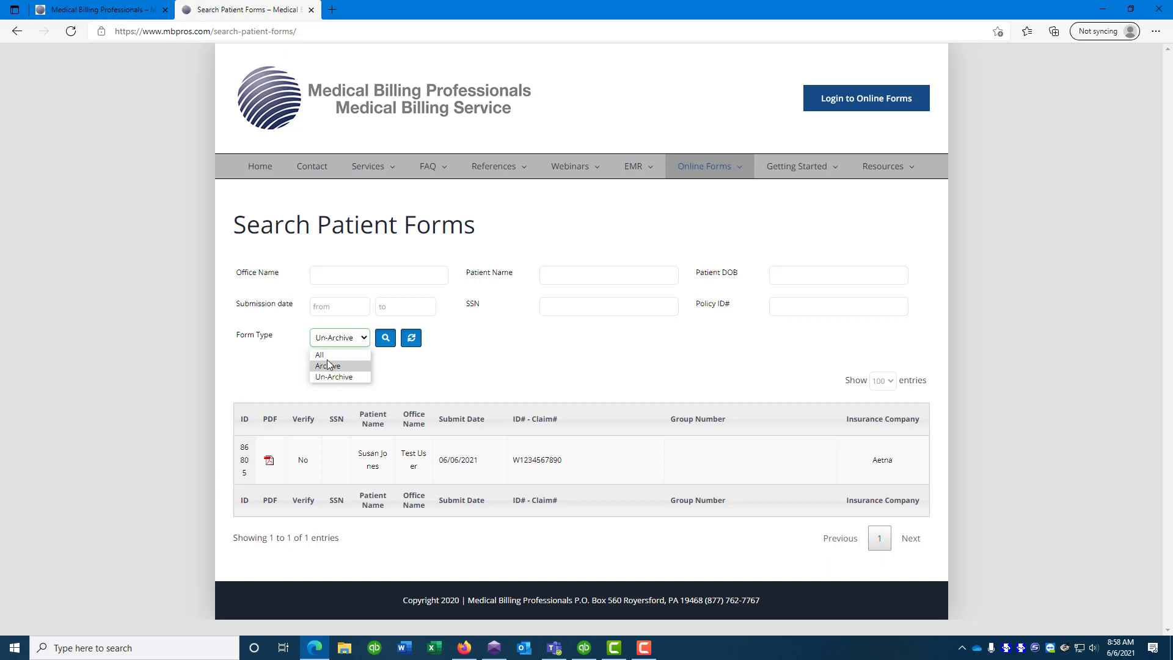
left_click(320, 355)
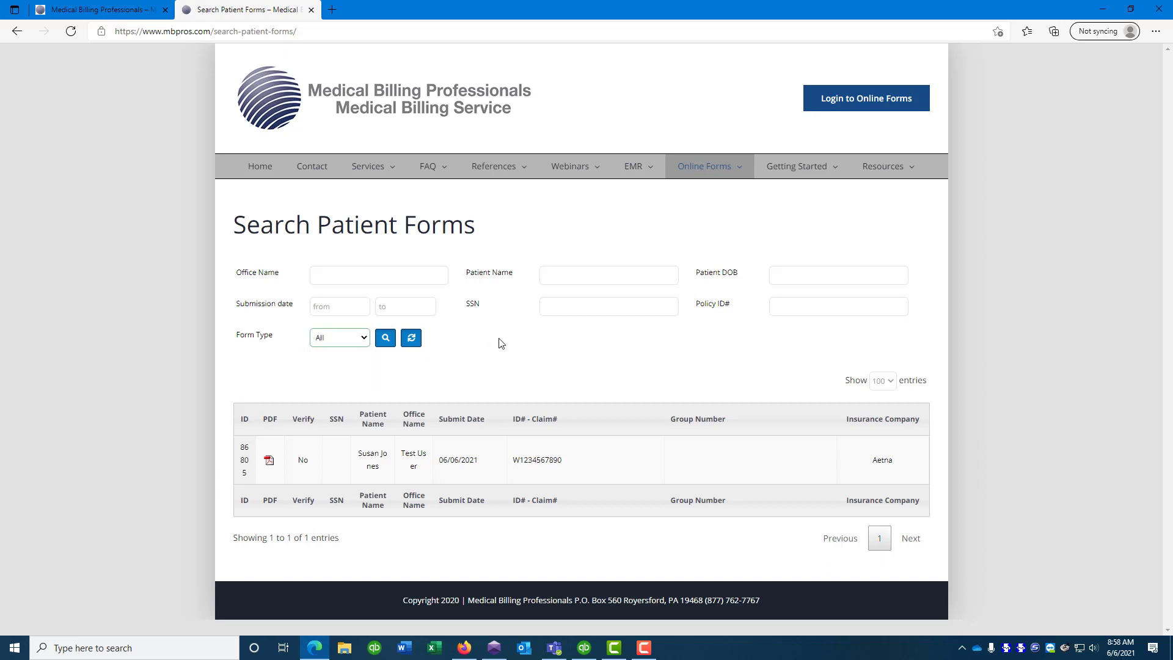
Search the patient forms by one patient surname, then by another
left_click(557, 274)
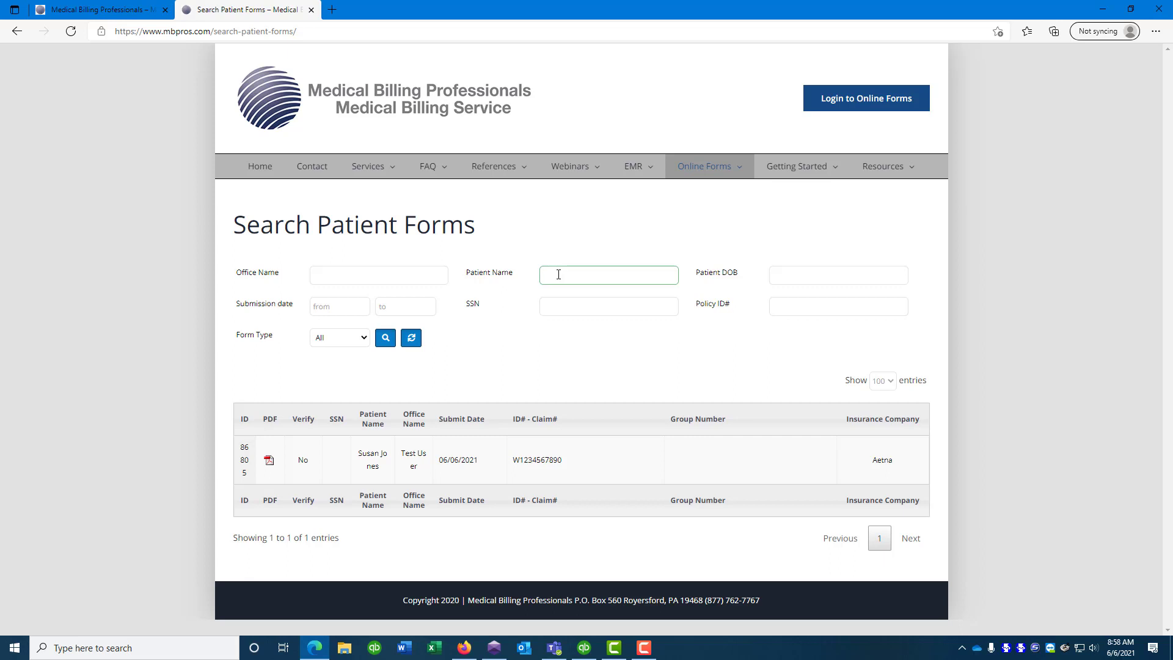
type("Jones")
left_click(385, 340)
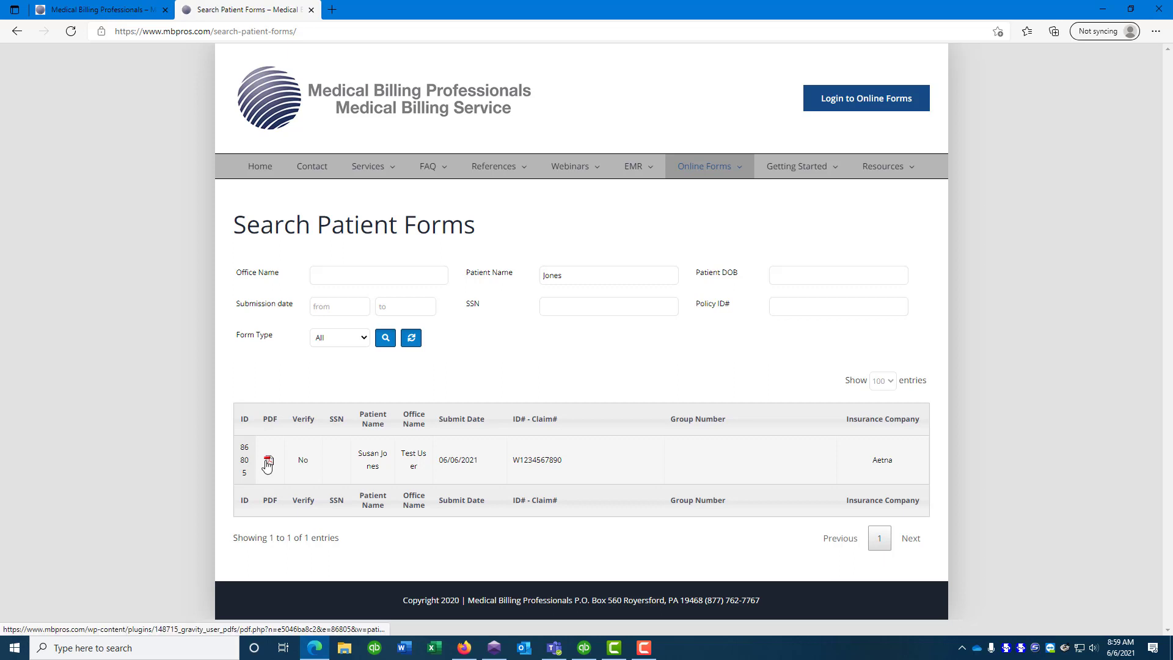
double_click(601, 278)
type("Smith")
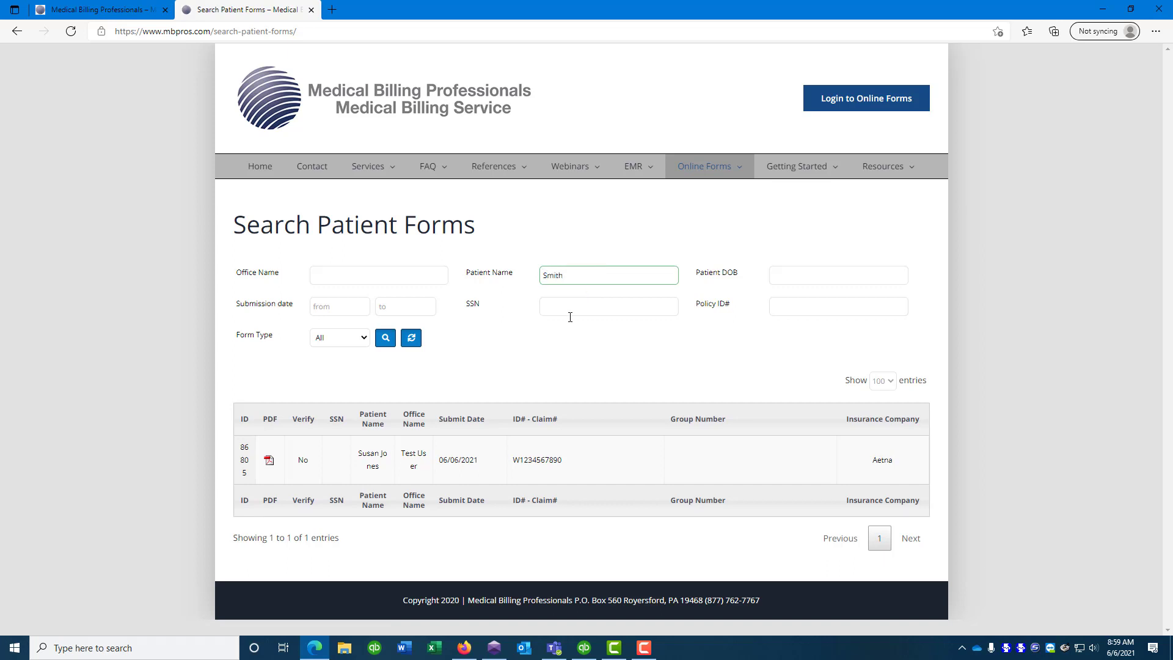
left_click(386, 340)
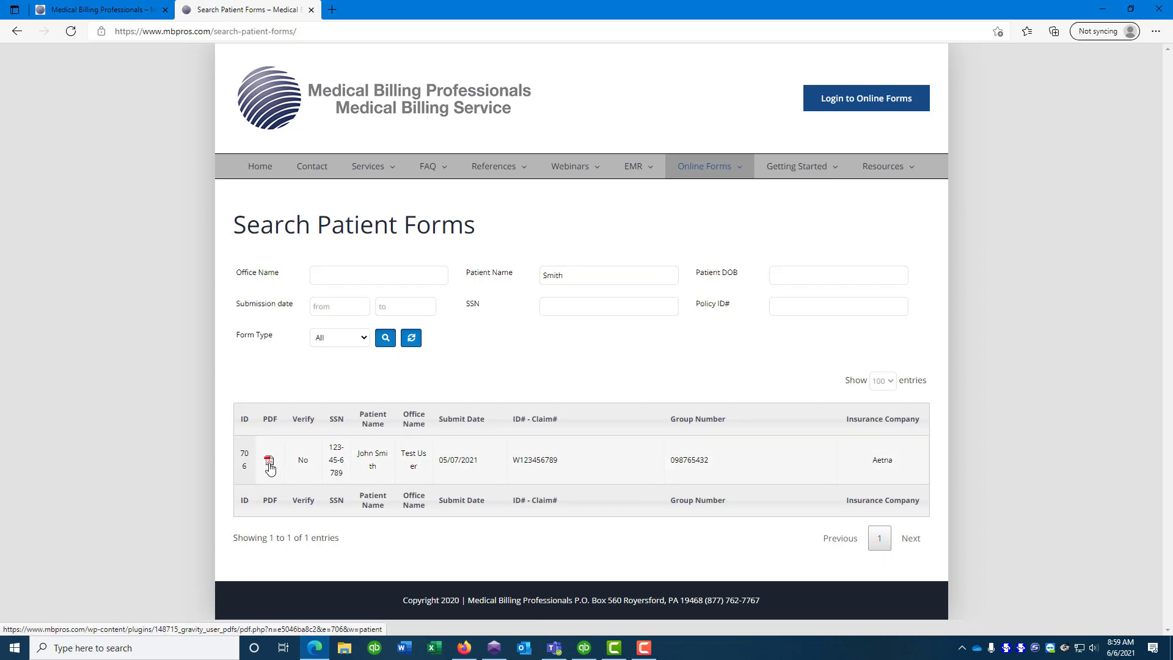
Clear the patient name filter and search again to list all forms
left_click(589, 274)
key("ctrl+a")
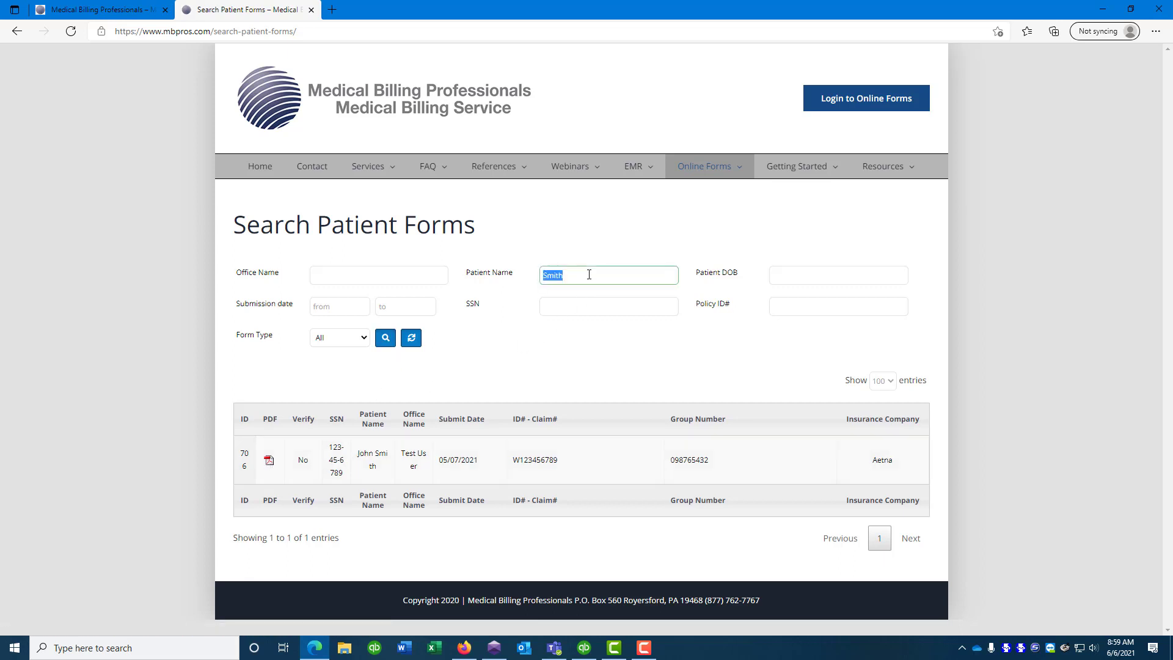
key("BackSpace")
left_click(386, 338)
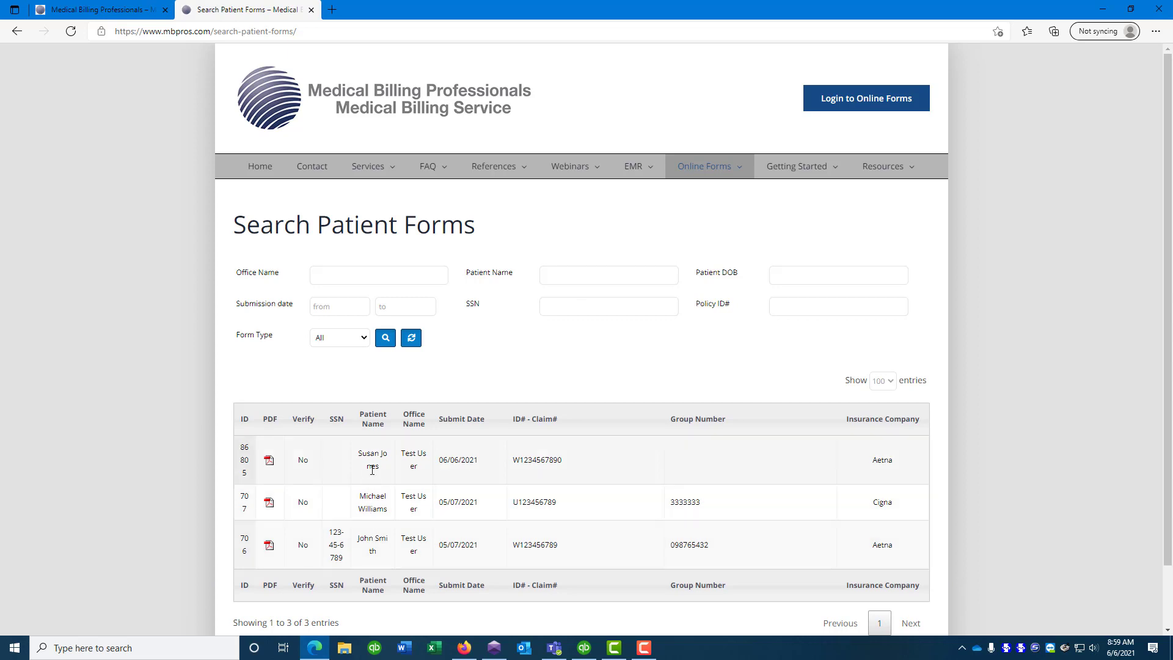
left_click(270, 548)
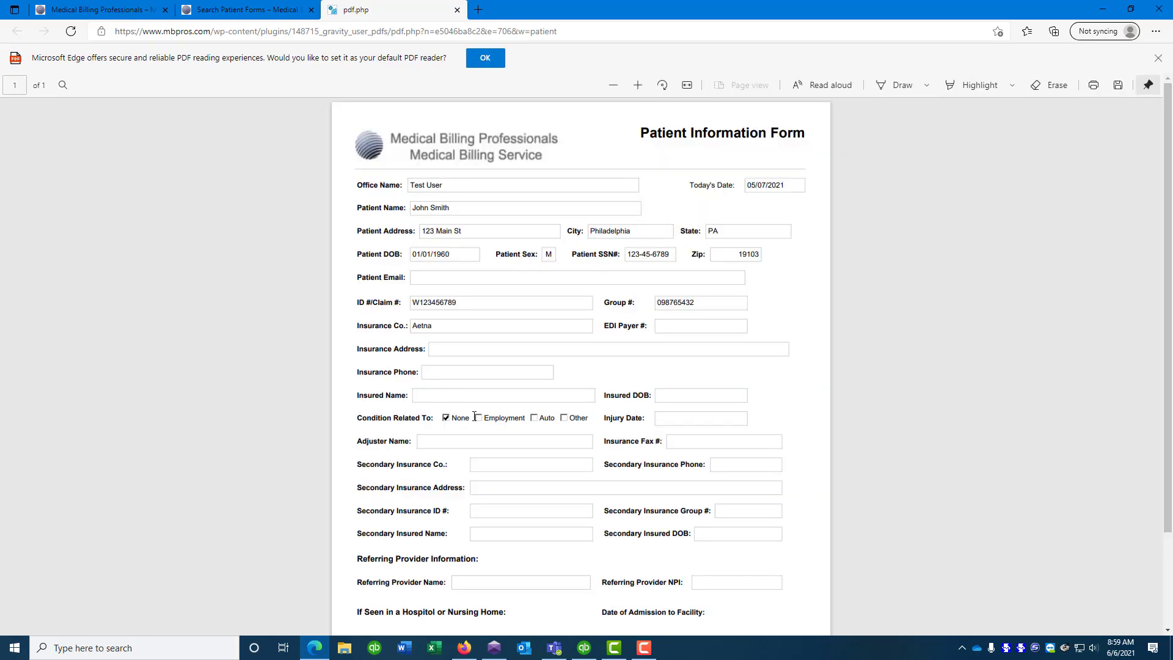
scroll(475, 413, "down", 3)
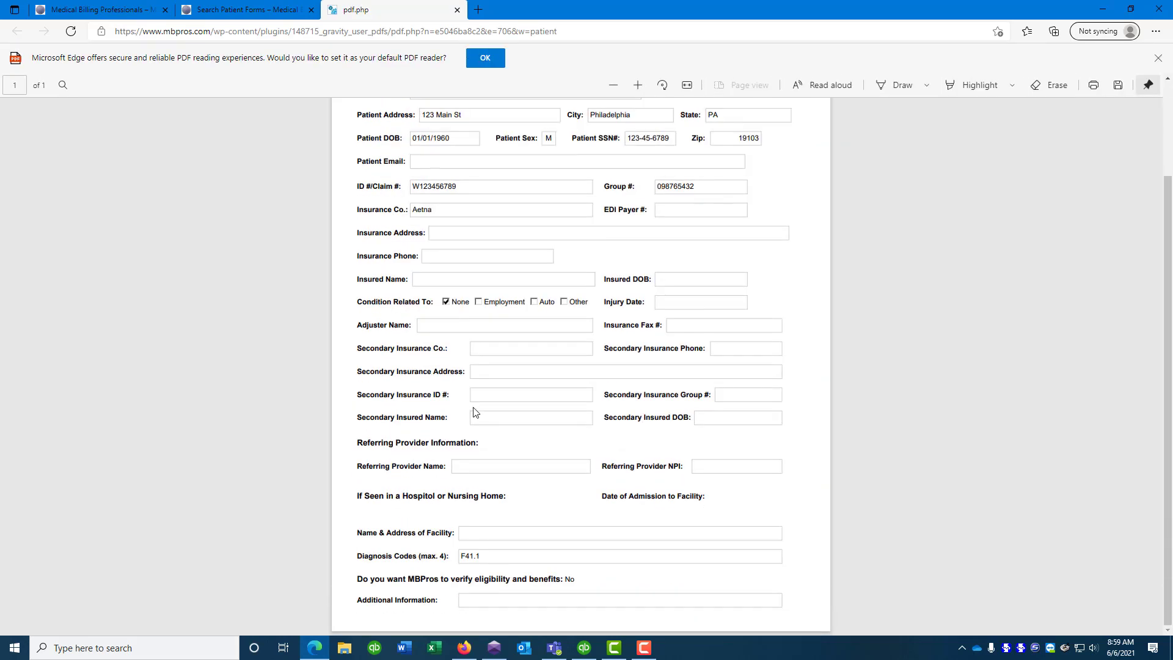
left_click(457, 9)
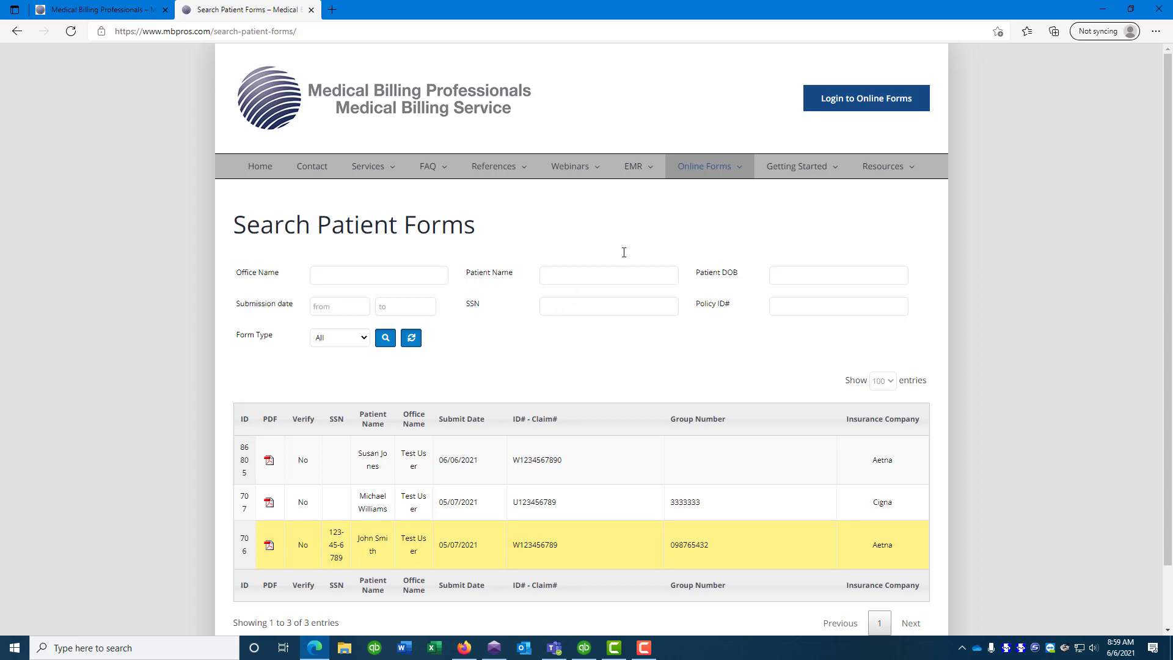
mouse_move(703, 170)
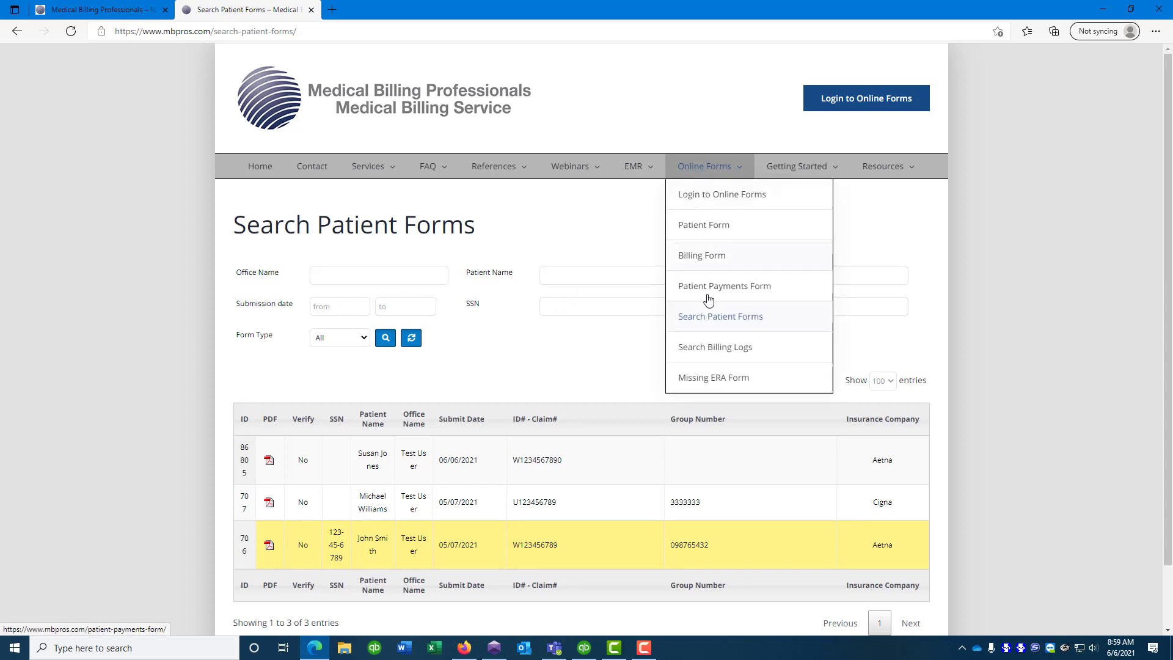
Open Search Billing Logs, set Form Type to All, and search by a patient surname
left_click(722, 349)
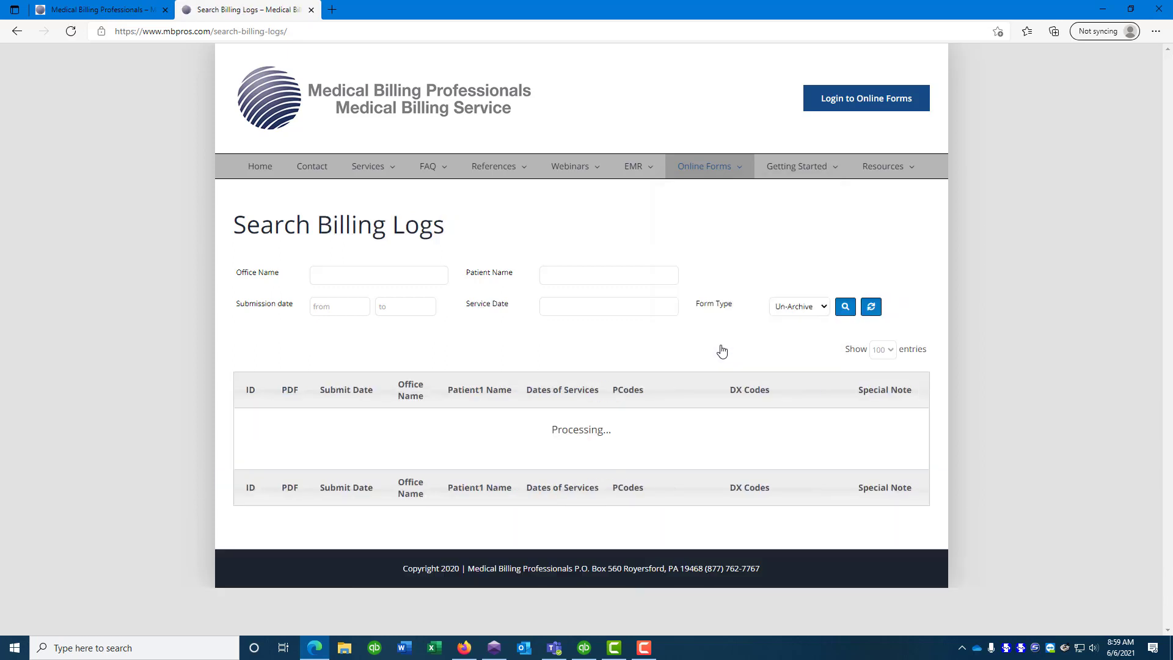
left_click(804, 307)
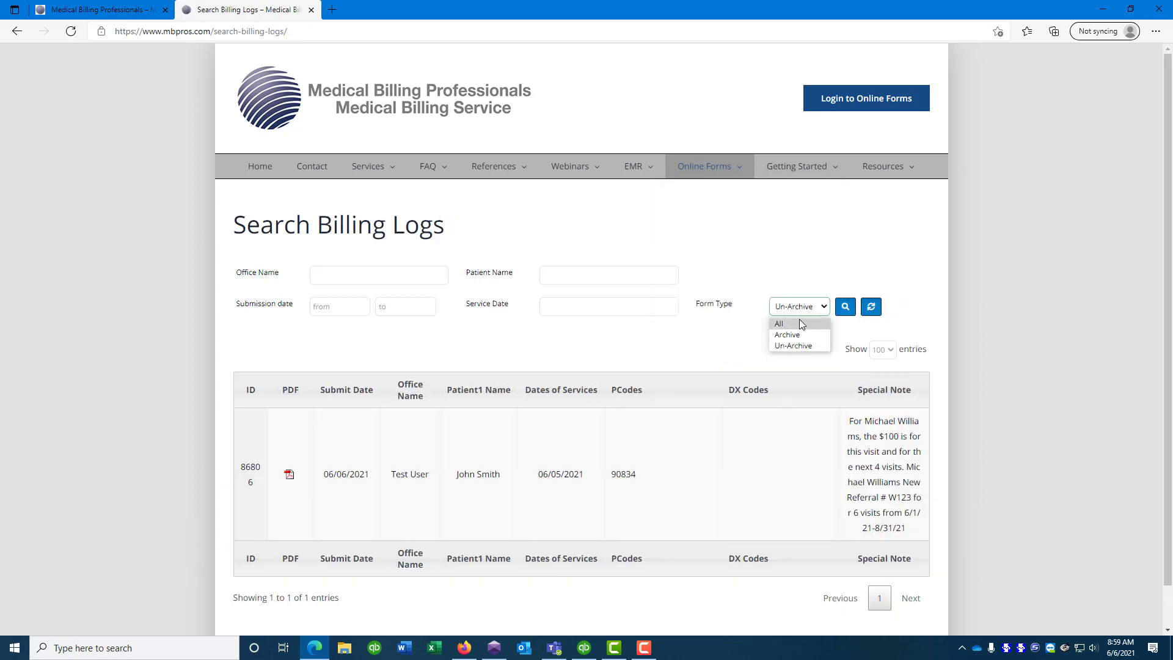
left_click(796, 324)
left_click(566, 273)
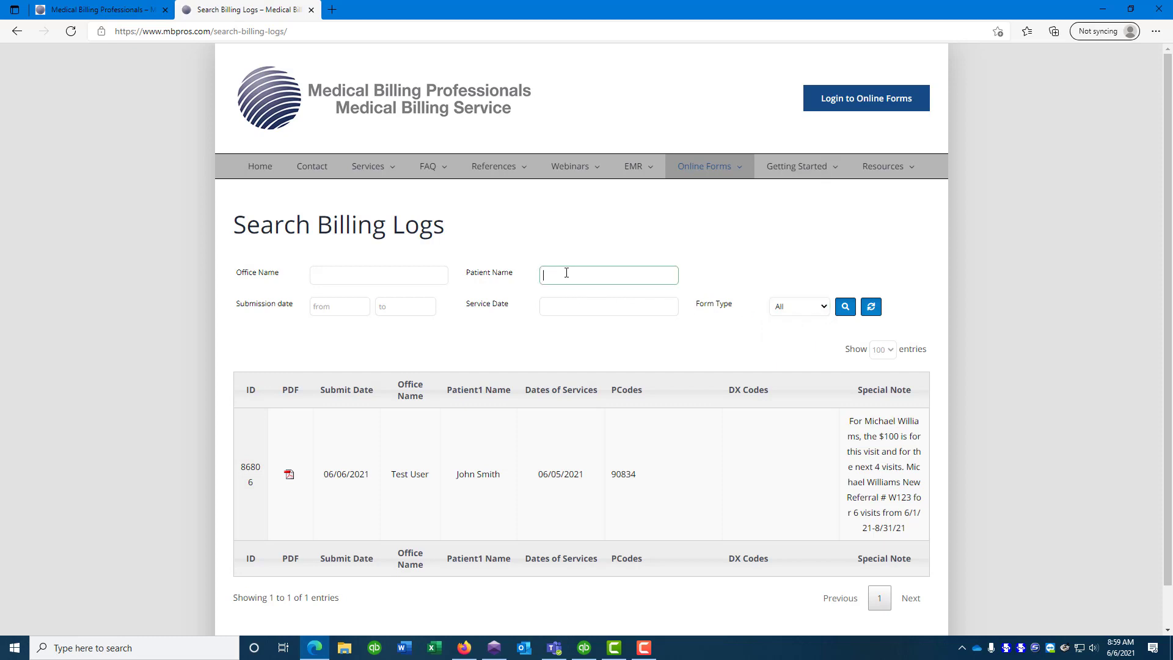
type("Smith")
left_click(849, 311)
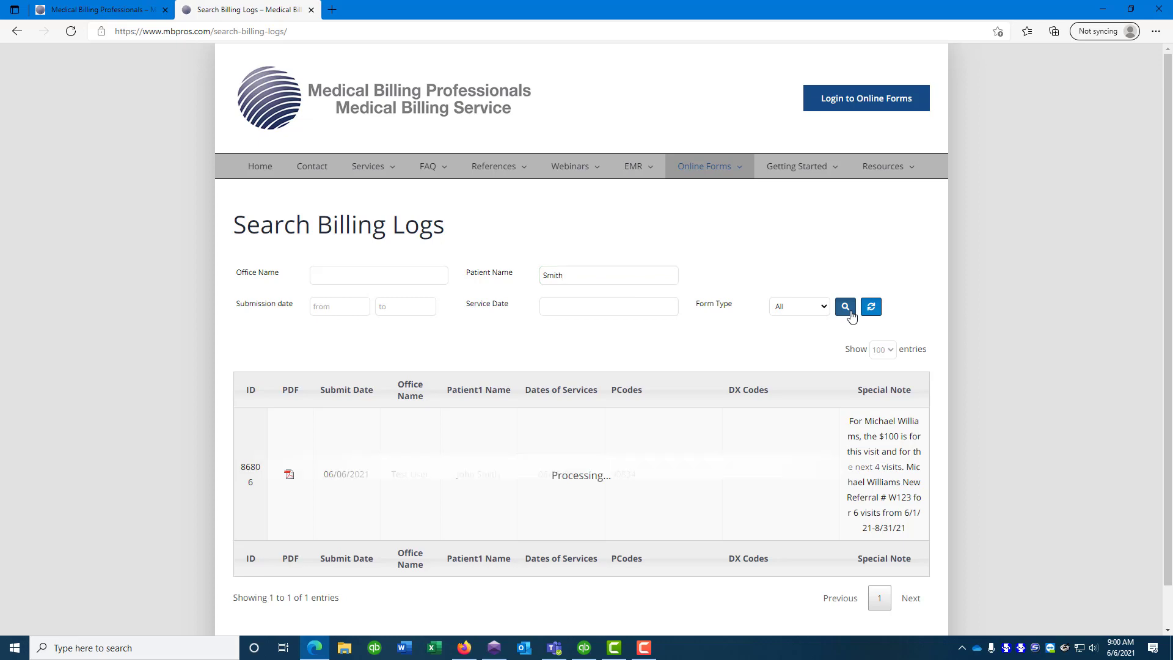
Review the PDFs for billing logs 1458 and 86806
scroll(518, 331, "down", 3)
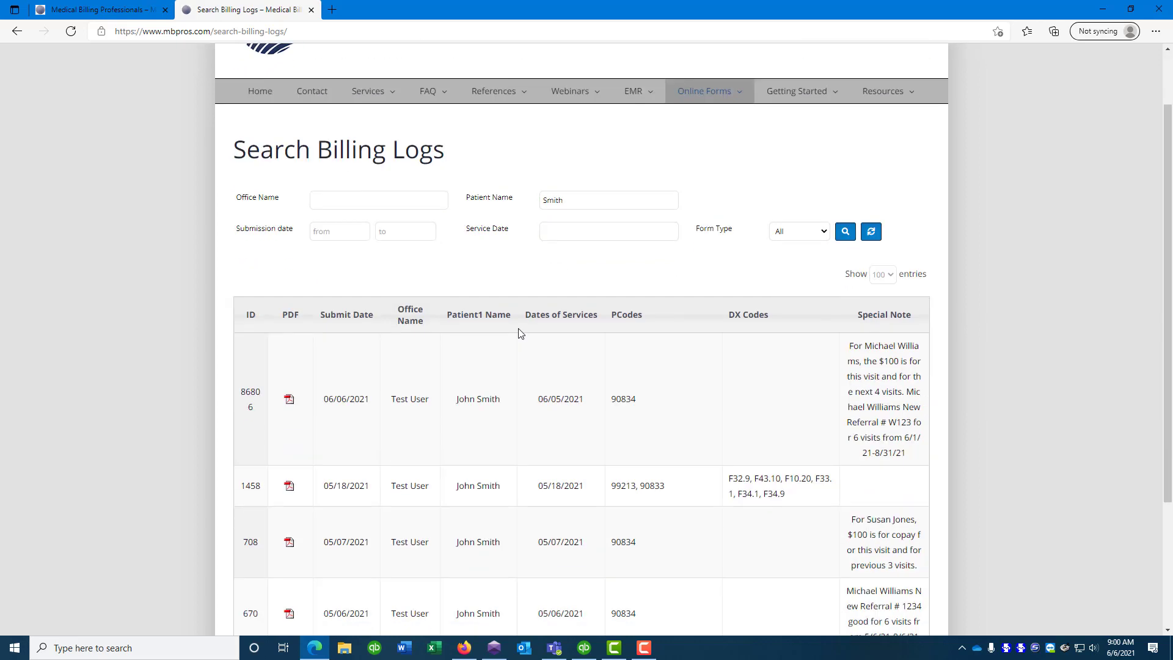
scroll(518, 333, "down", 1)
scroll(522, 336, "up", 2)
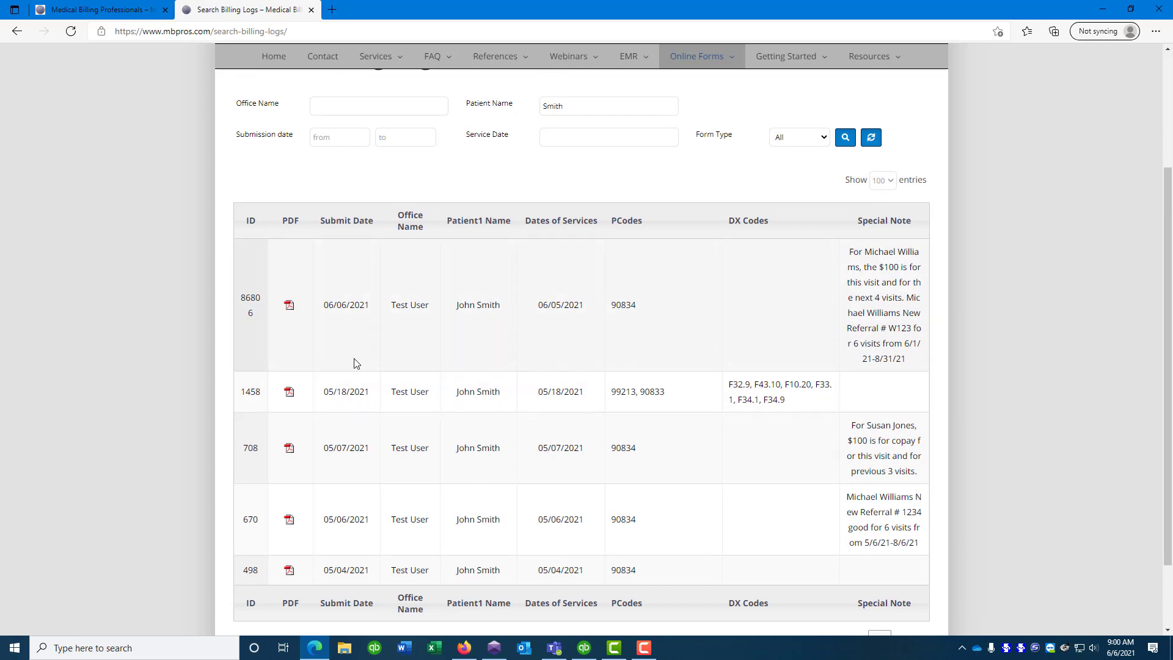
left_click(290, 394)
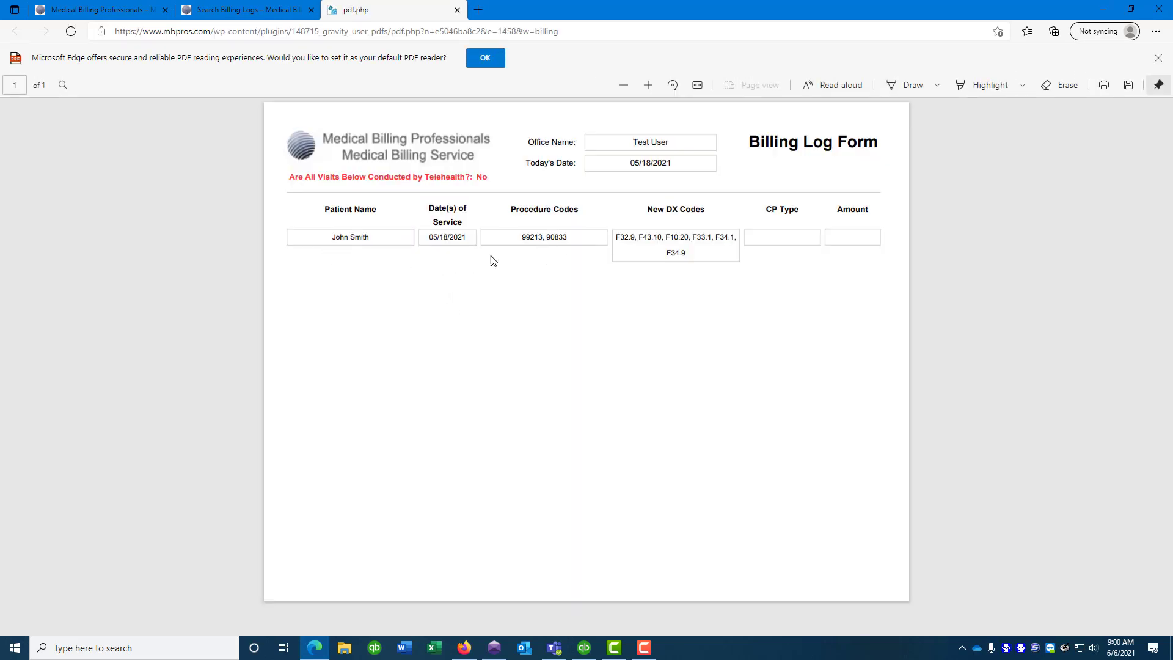
left_click(457, 10)
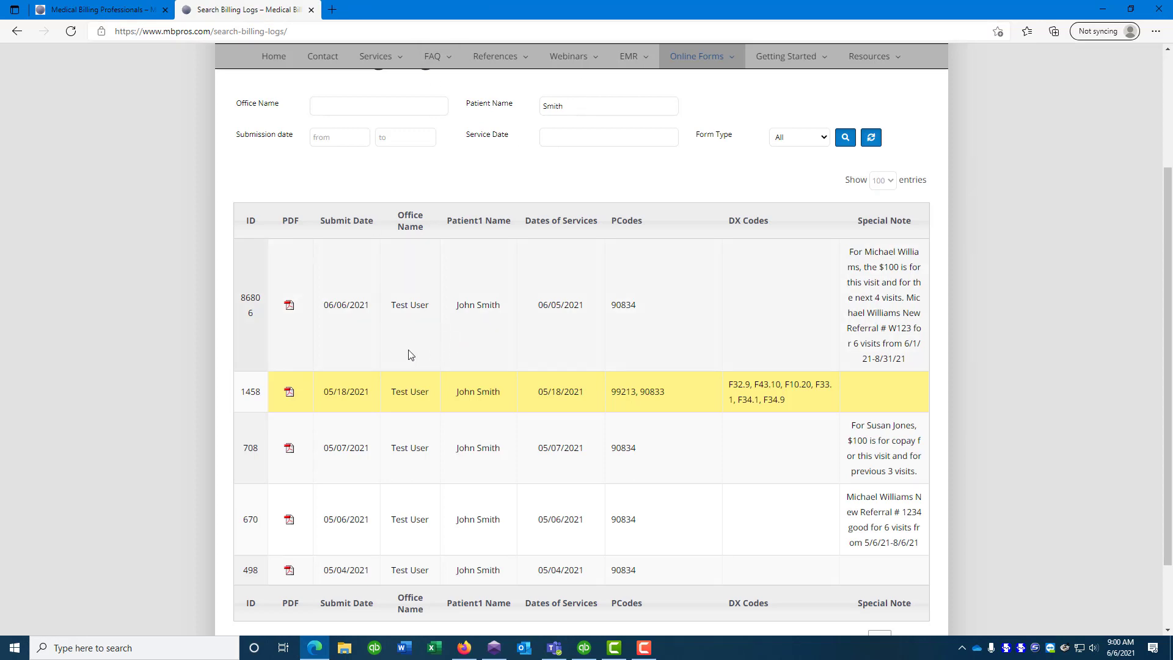
left_click(289, 305)
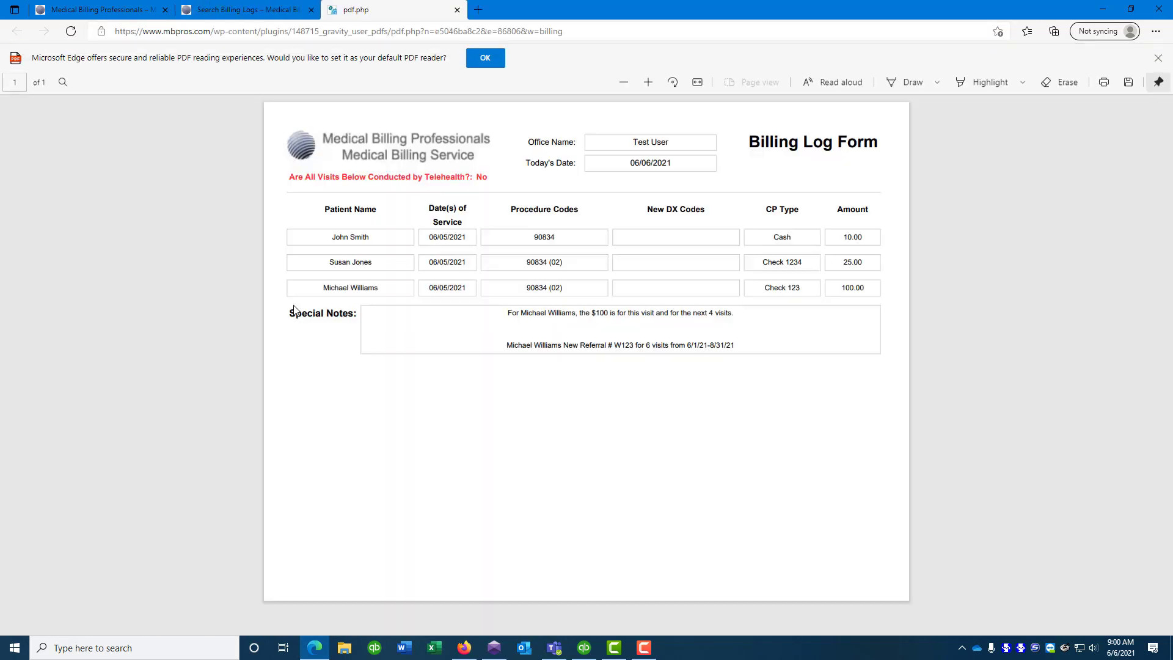
left_click(457, 10)
scroll(611, 262, "up", 3)
left_click_drag(598, 273, 459, 278)
Search the billing logs by the second patient's surname
type("Jones")
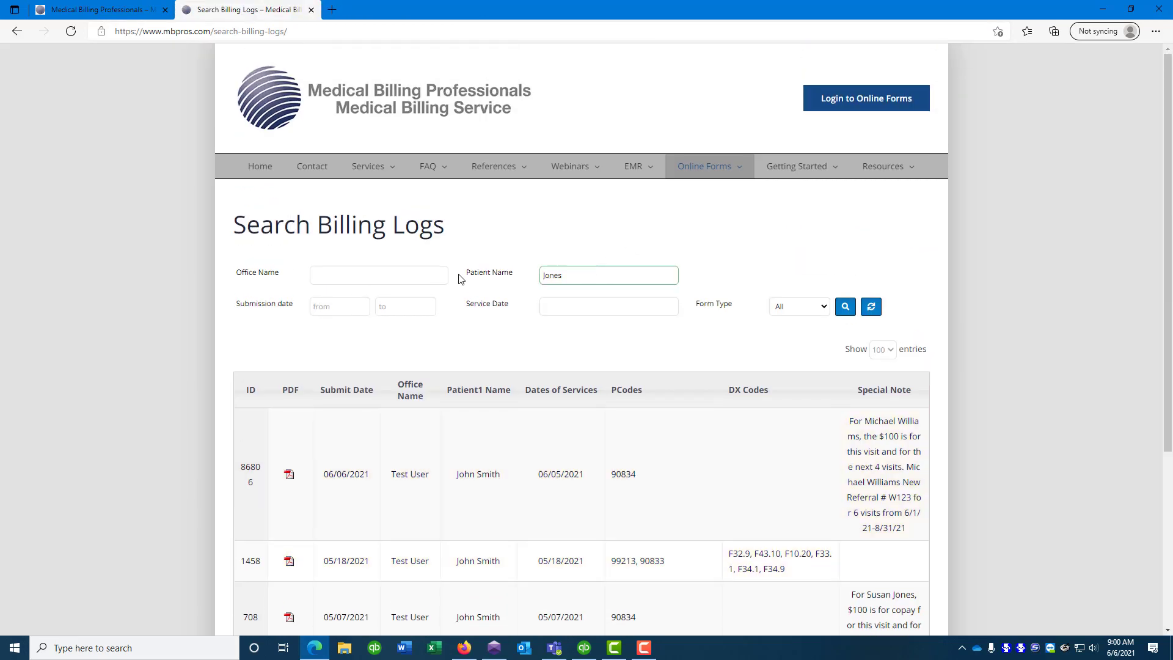
left_click(845, 307)
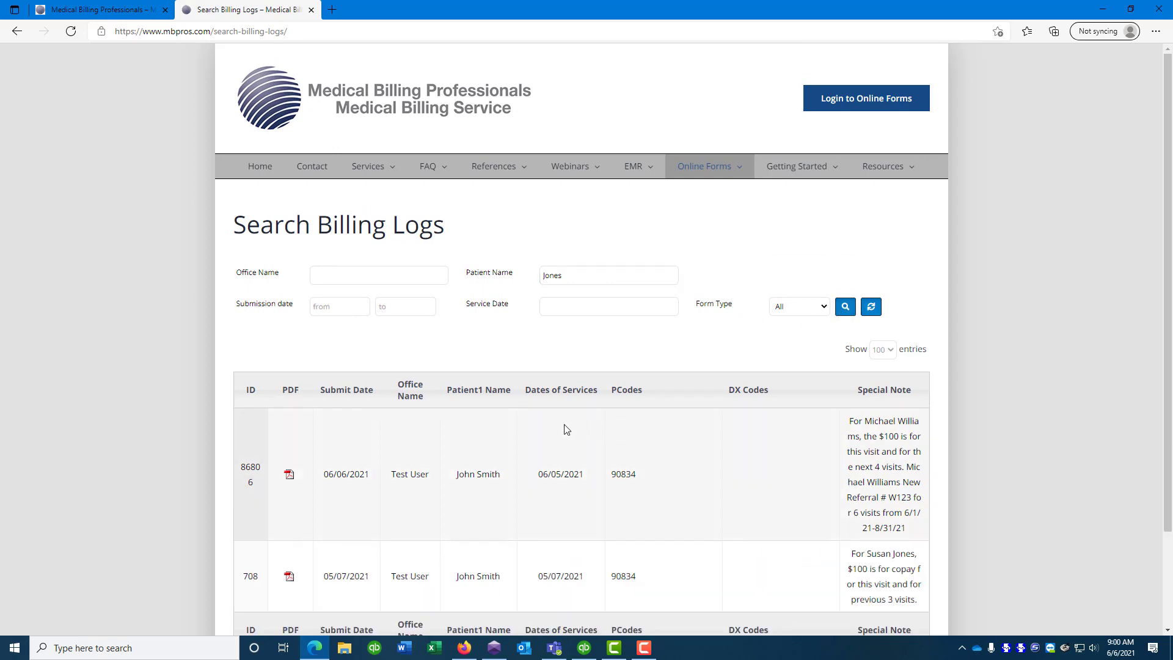
scroll(544, 421, "down", 2)
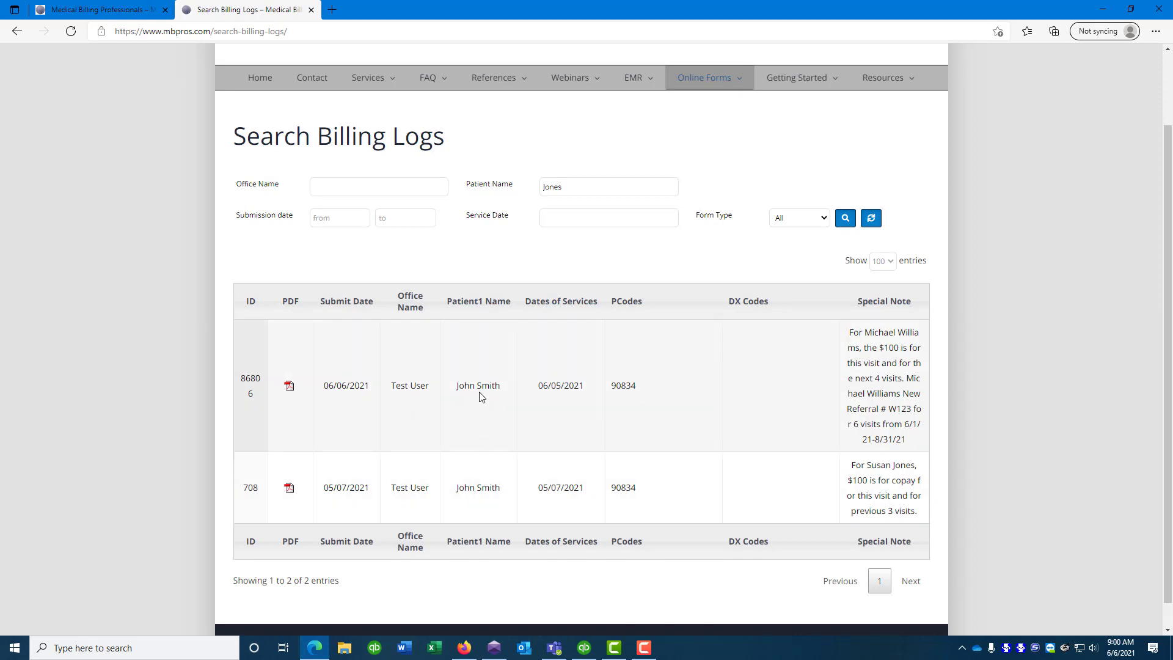
Review the PDFs for billing logs 708 and 86806
left_click(294, 493)
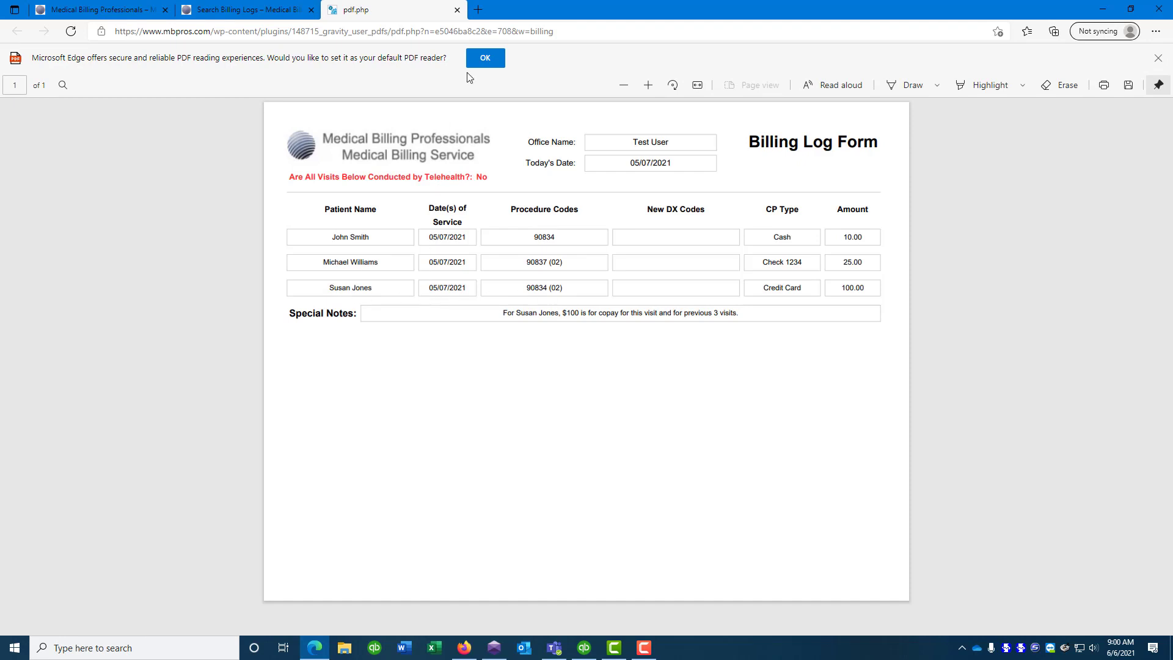
left_click(457, 10)
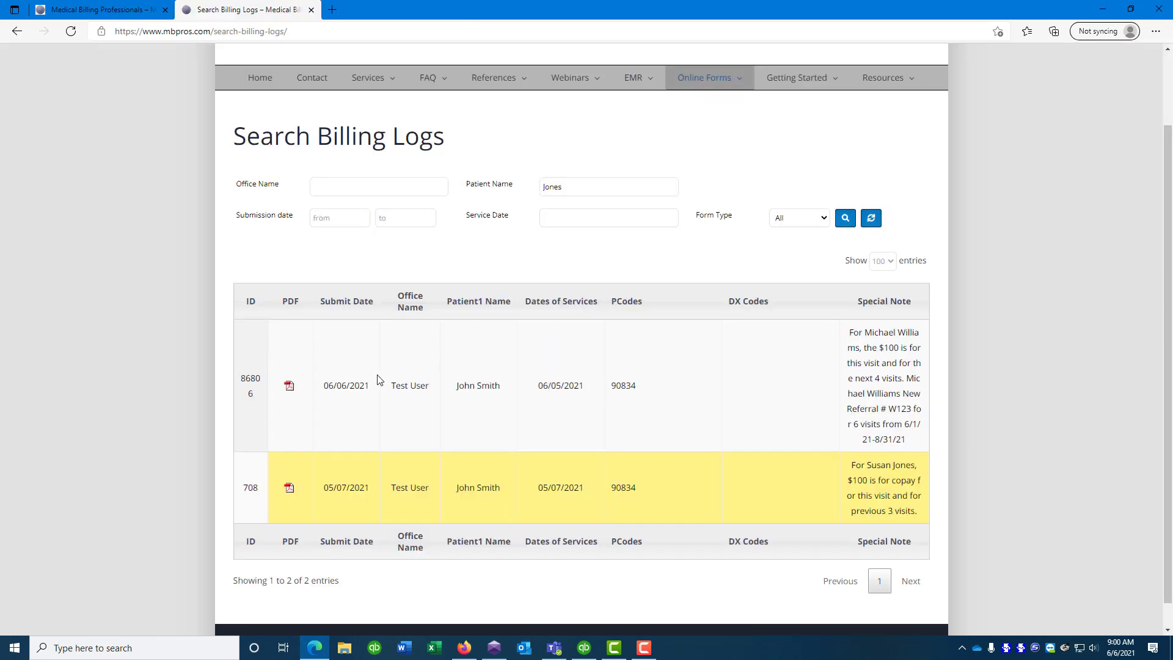
left_click(290, 385)
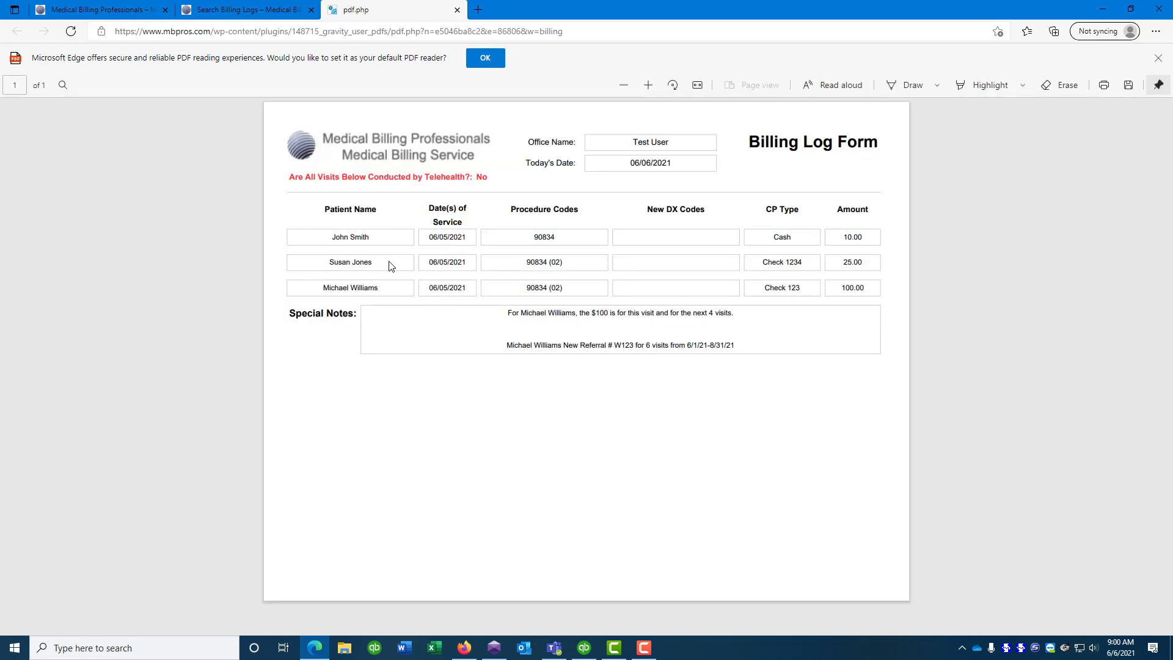
left_click(457, 10)
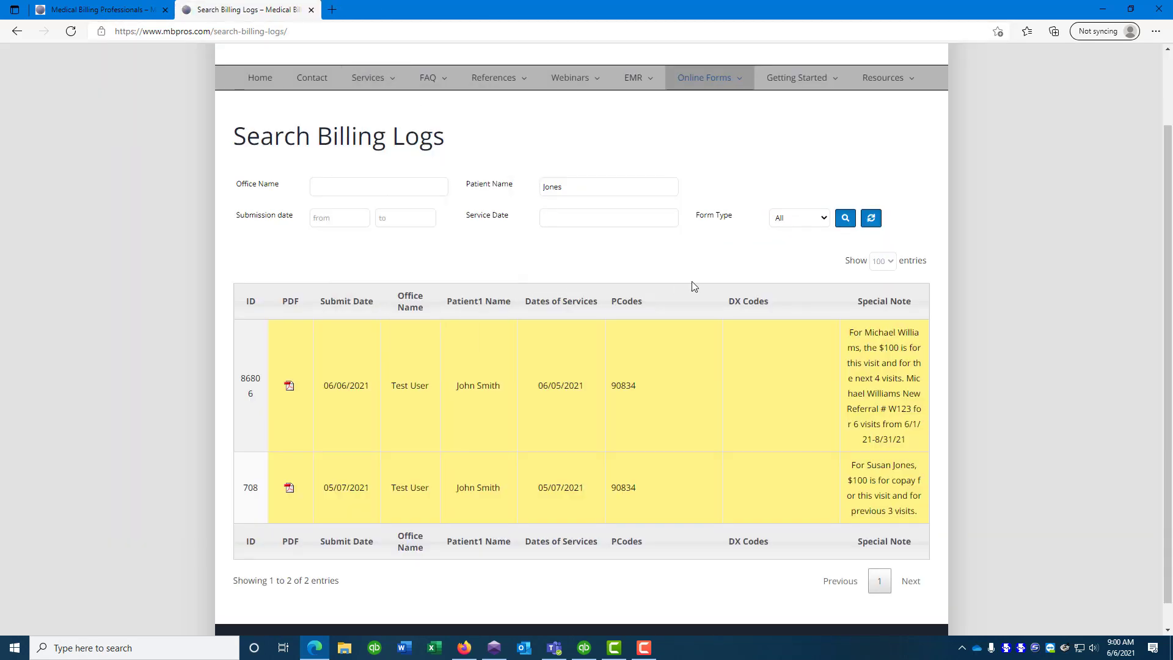
scroll(681, 301, "up", 3)
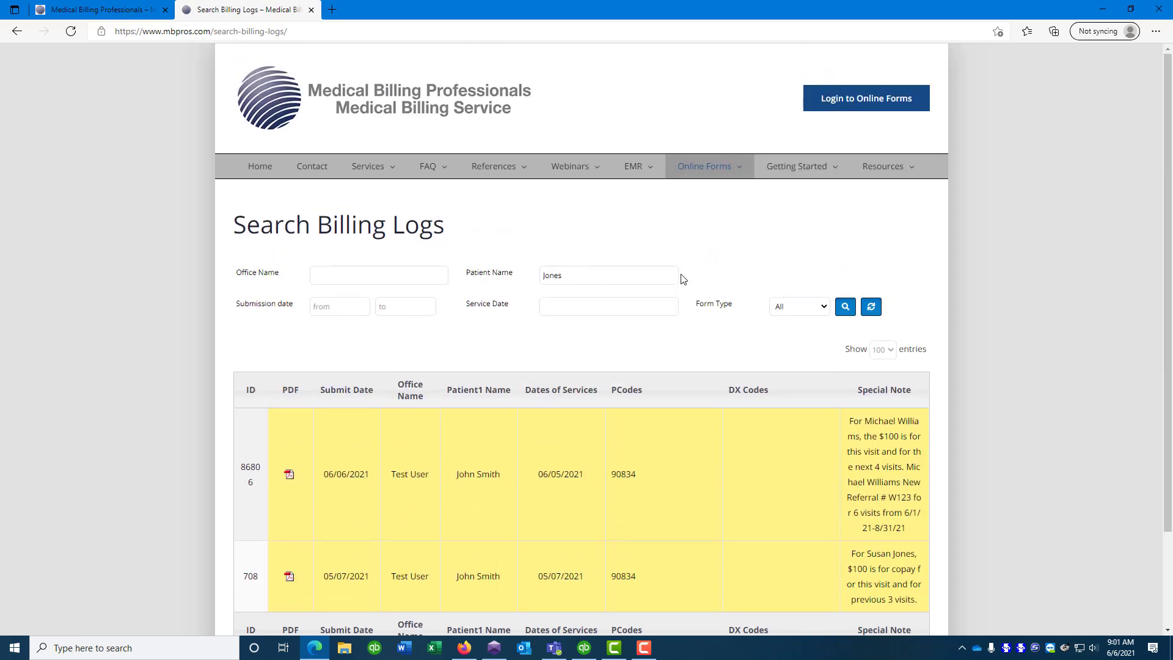